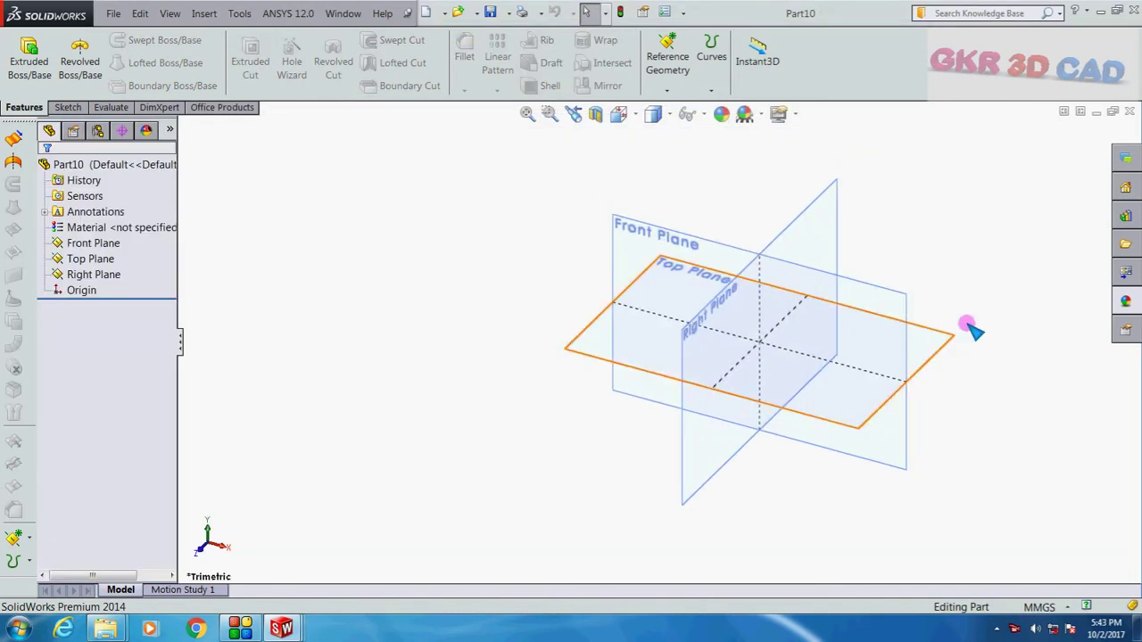
Hide the reference planes in the view and start a sketch on the Front Plane
{"action": "left_click", "coordinate": [702, 114]}
{"action": "left_click", "coordinate": [707, 139]}
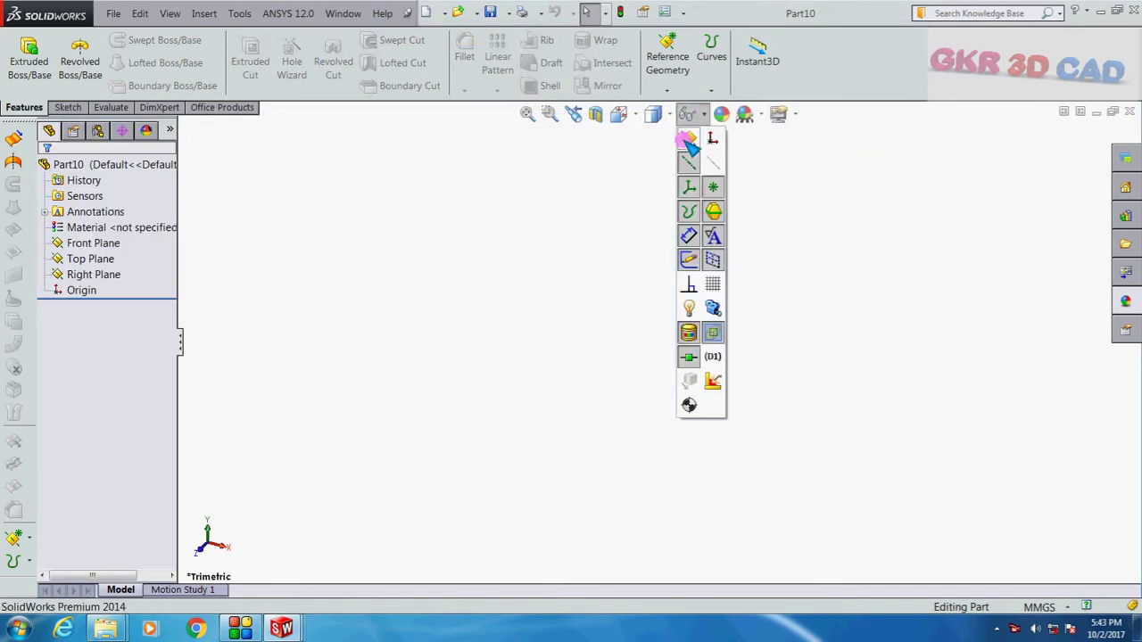
{"action": "left_click", "coordinate": [92, 244]}
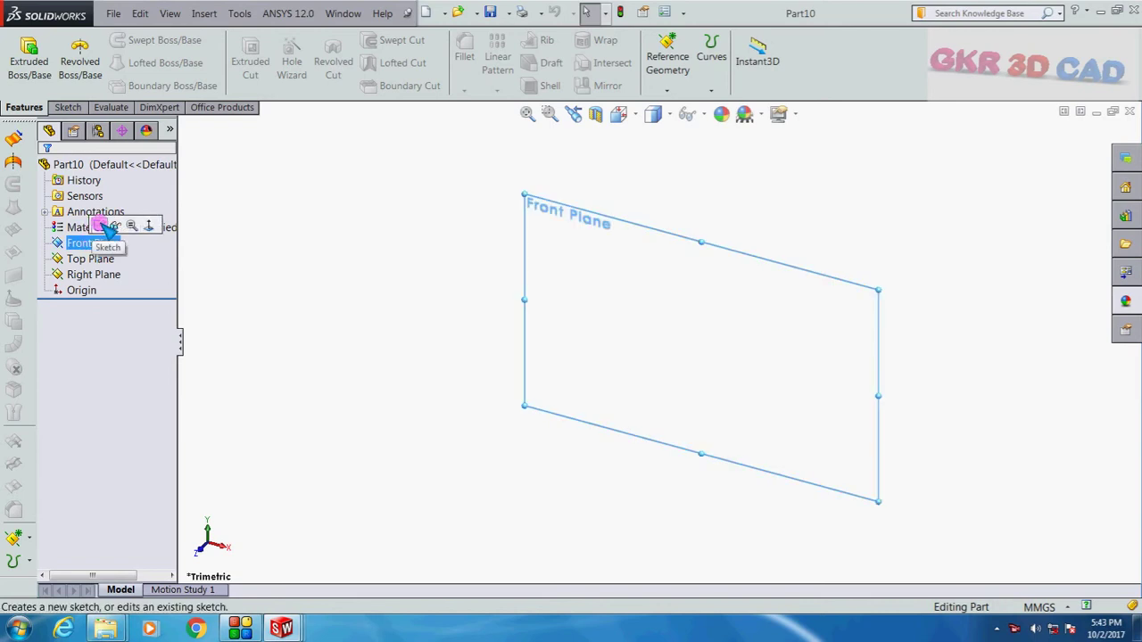
{"action": "left_click", "coordinate": [109, 228]}
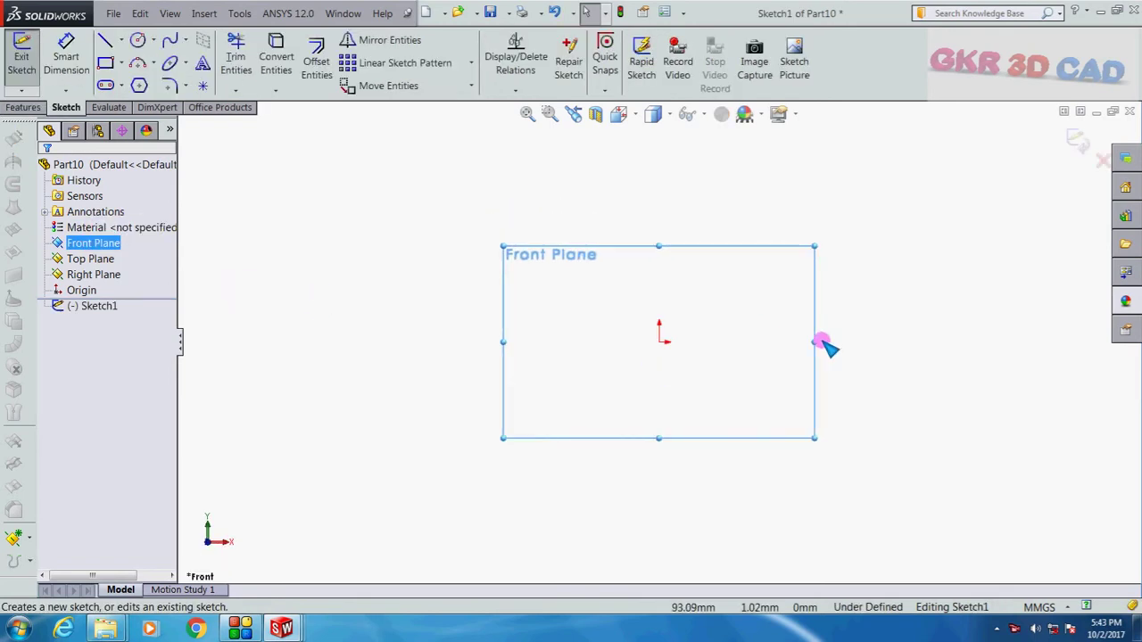
Draw a vertical centerline straight up from the origin
{"action": "scroll", "coordinate": [826, 345], "scroll_direction": "down", "scroll_amount": 1}
{"action": "left_click", "coordinate": [121, 41]}
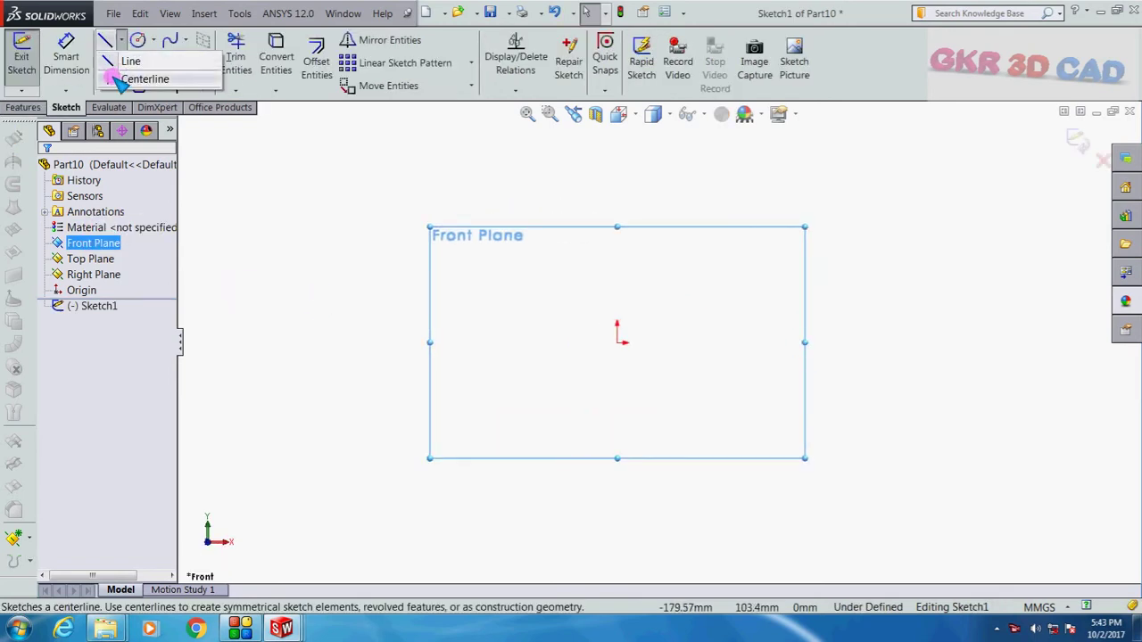
{"action": "left_click", "coordinate": [134, 79]}
{"action": "left_click", "coordinate": [618, 341]}
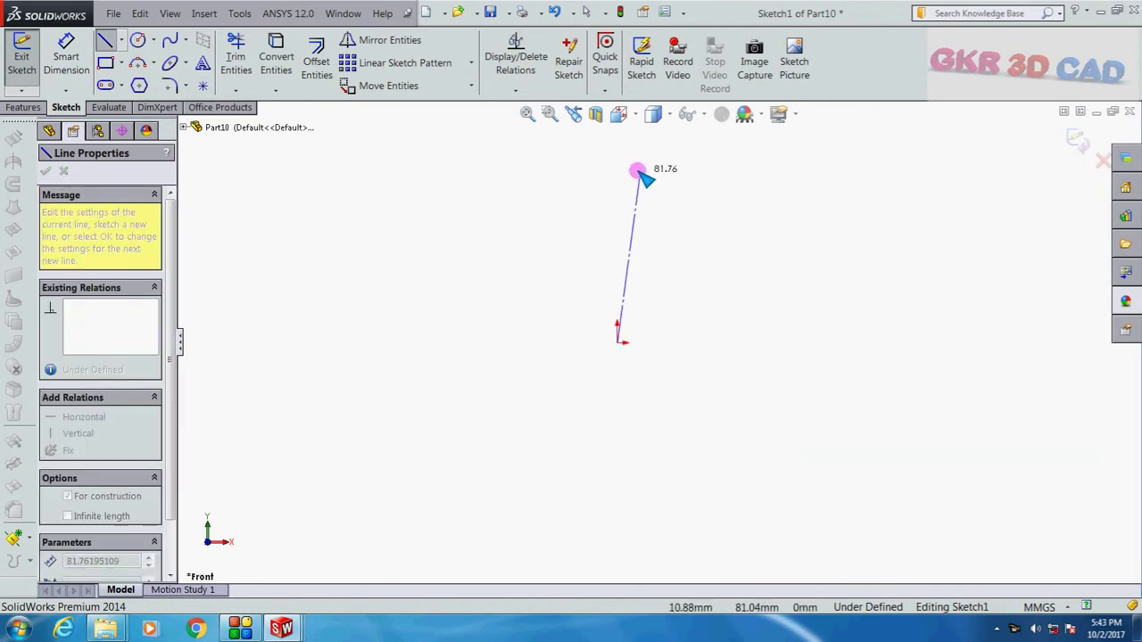
{"action": "left_click", "coordinate": [617, 163]}
{"action": "key", "text": "Escape"}
Sketch a circle of about 15.8 mm radius on the negative X side of the centerline, centered about 78 mm from it
{"action": "scroll", "coordinate": [632, 185], "scroll_direction": "down", "scroll_amount": 2}
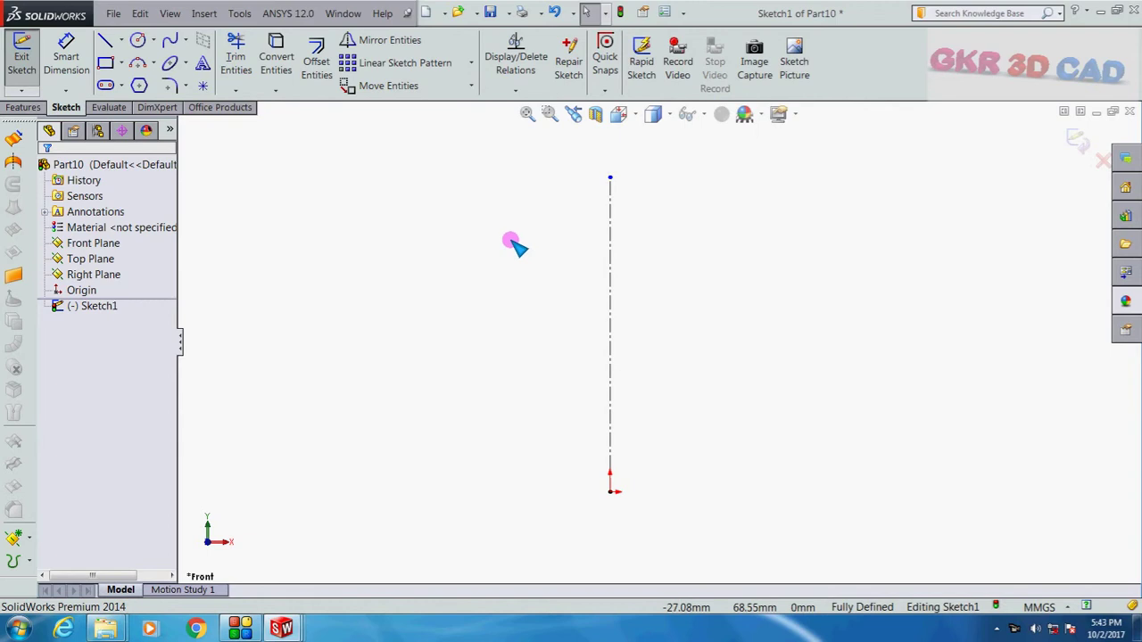
{"action": "scroll", "coordinate": [522, 242], "scroll_direction": "up", "scroll_amount": 1}
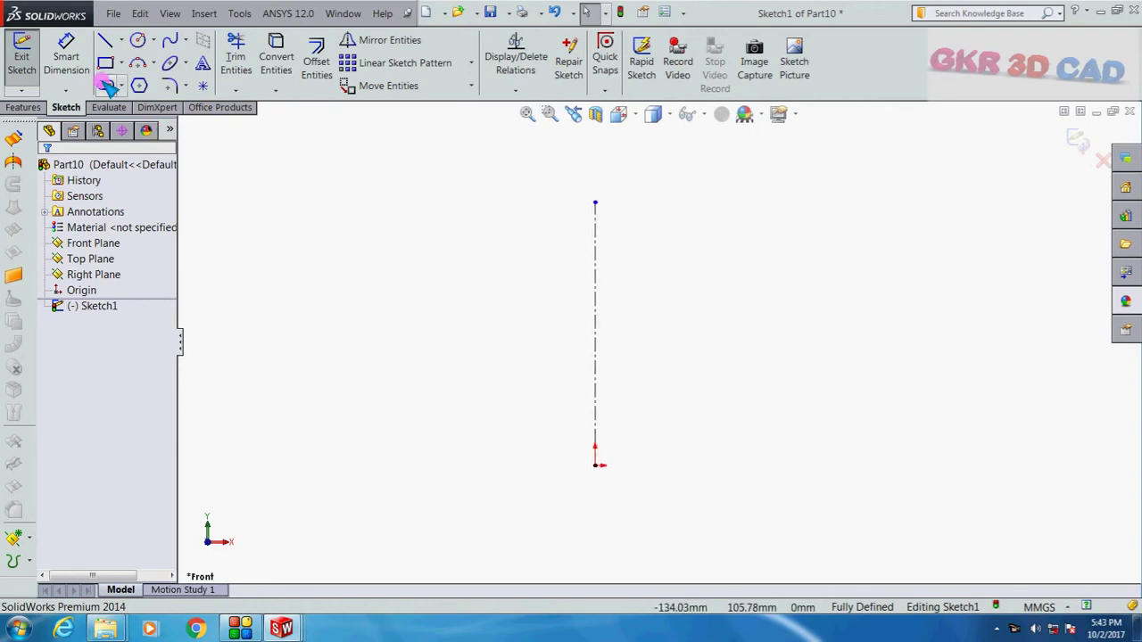
{"action": "left_click", "coordinate": [139, 41]}
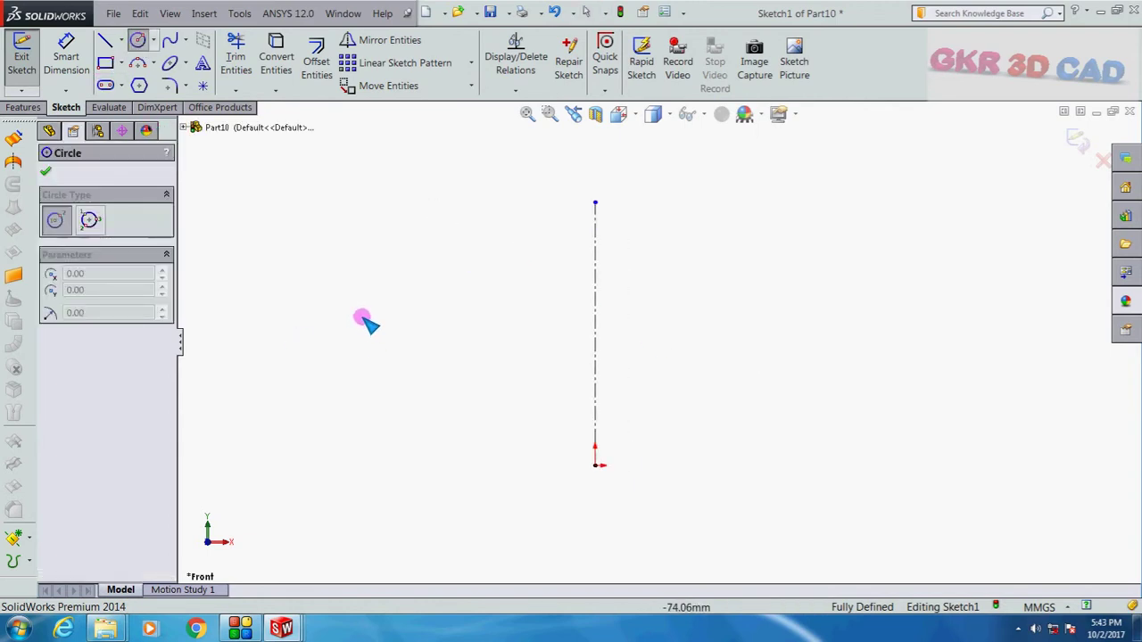
{"action": "left_click_drag", "start_coordinate": [354, 321], "coordinate": [312, 352]}
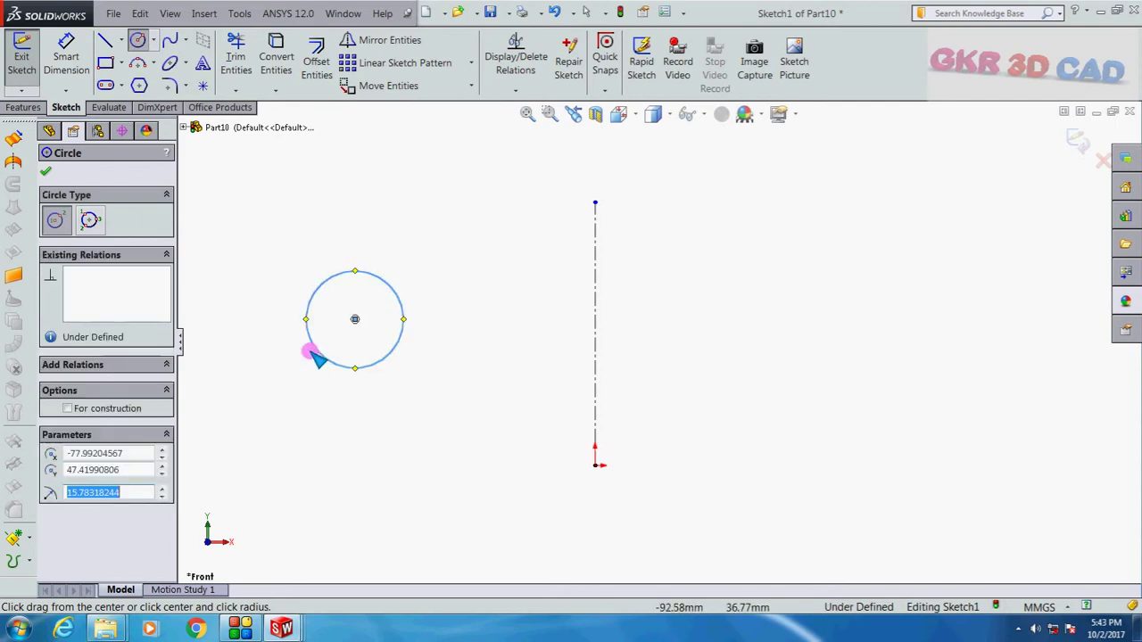
{"action": "key", "text": "Escape"}
Dimension the circle's diameter as 50 mm
{"action": "scroll", "coordinate": [598, 290], "scroll_direction": "up", "scroll_amount": 3}
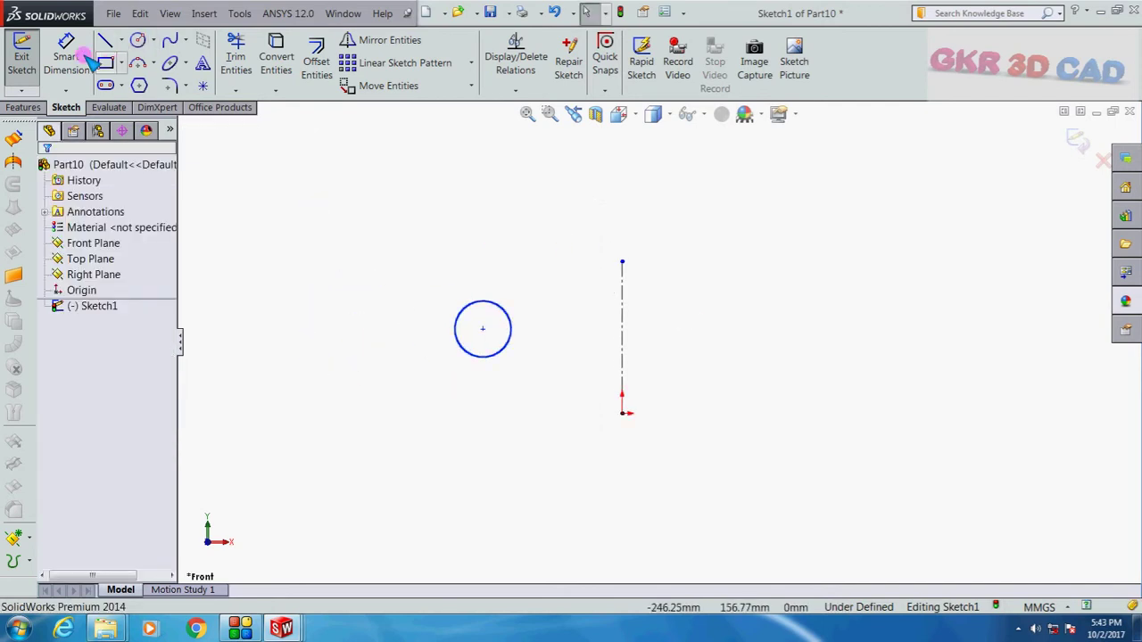
{"action": "left_click", "coordinate": [66, 57]}
{"action": "left_click", "coordinate": [482, 302]}
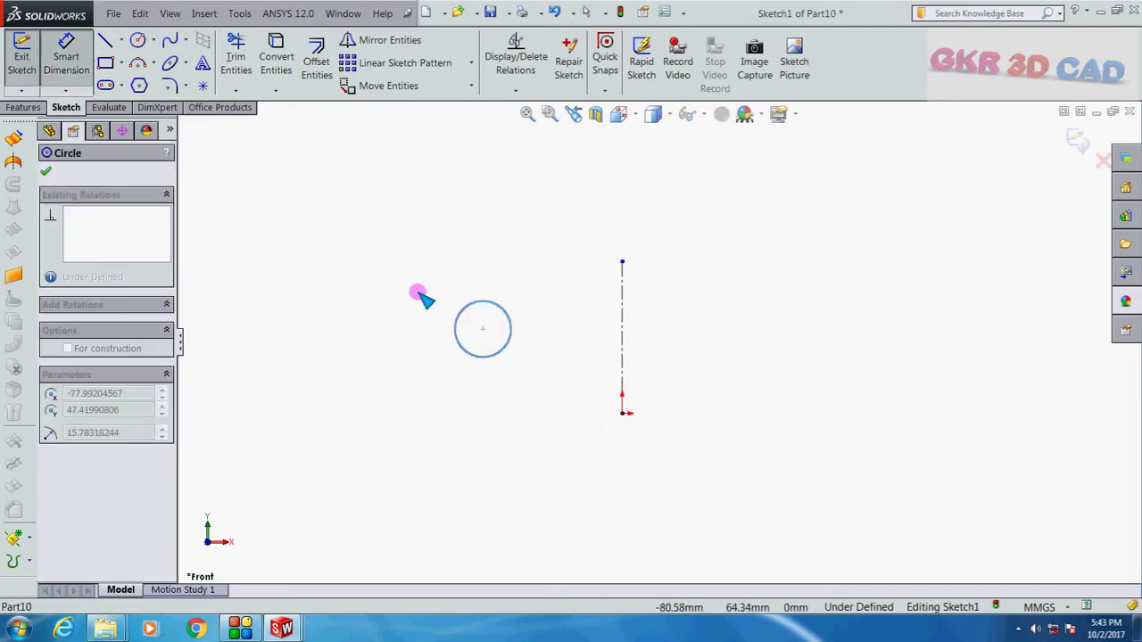
{"action": "left_click", "coordinate": [410, 291]}
{"action": "type", "text": "50"}
{"action": "key", "text": "Return"}
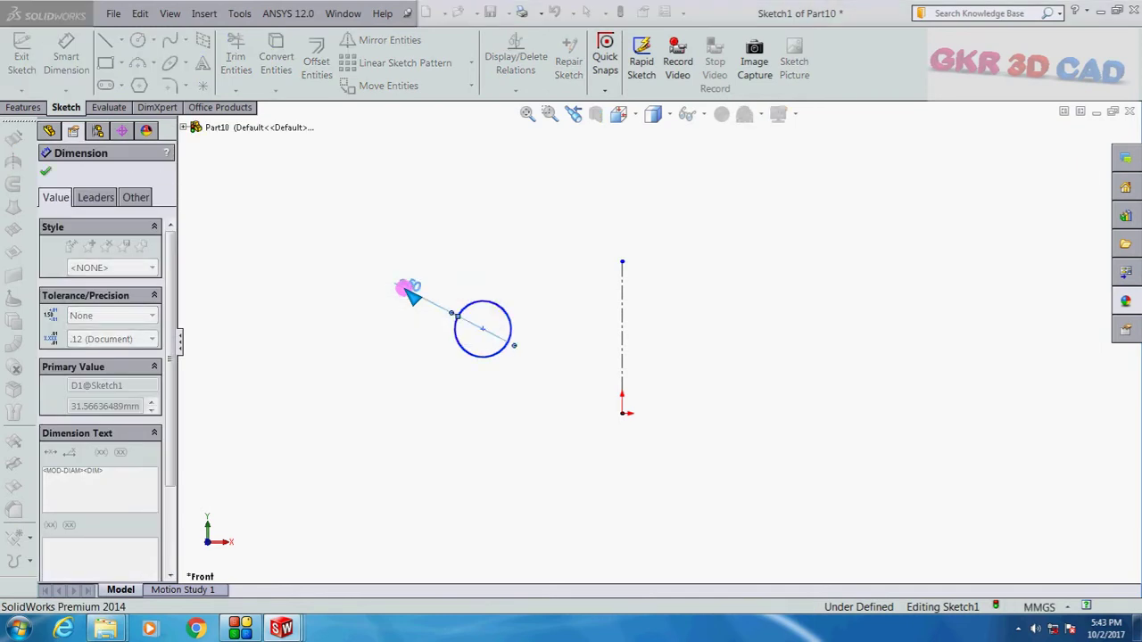
Add a doubled-distance diameter dimension of 250 mm from the circle across the centerline
{"action": "left_click", "coordinate": [505, 319]}
{"action": "left_click", "coordinate": [622, 348]}
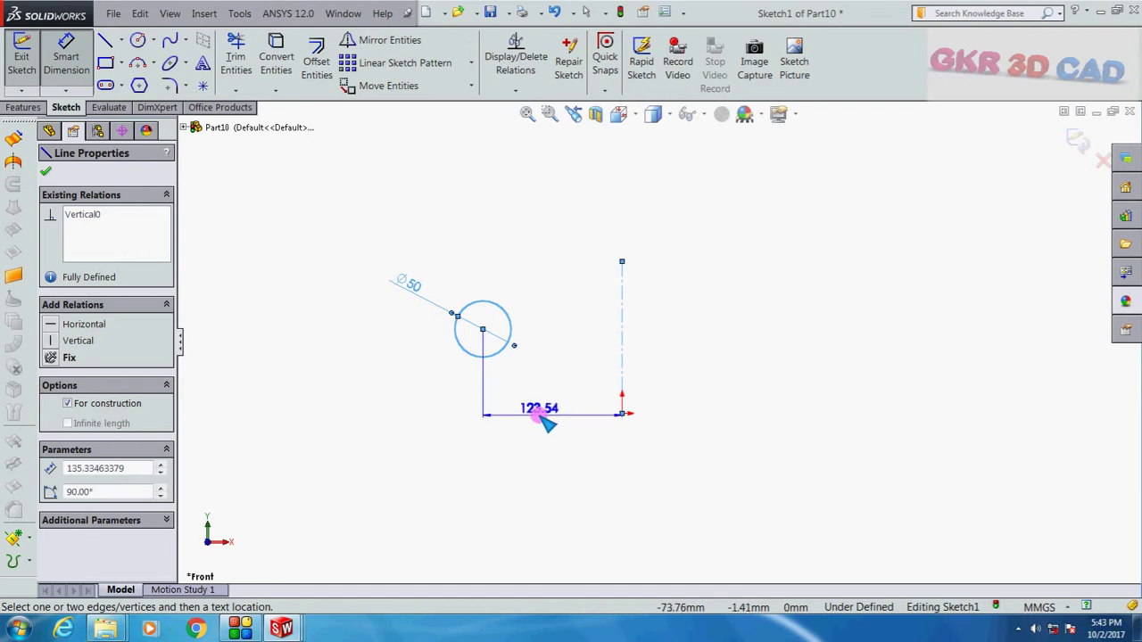
{"action": "scroll", "coordinate": [546, 423], "scroll_direction": "down", "scroll_amount": 1}
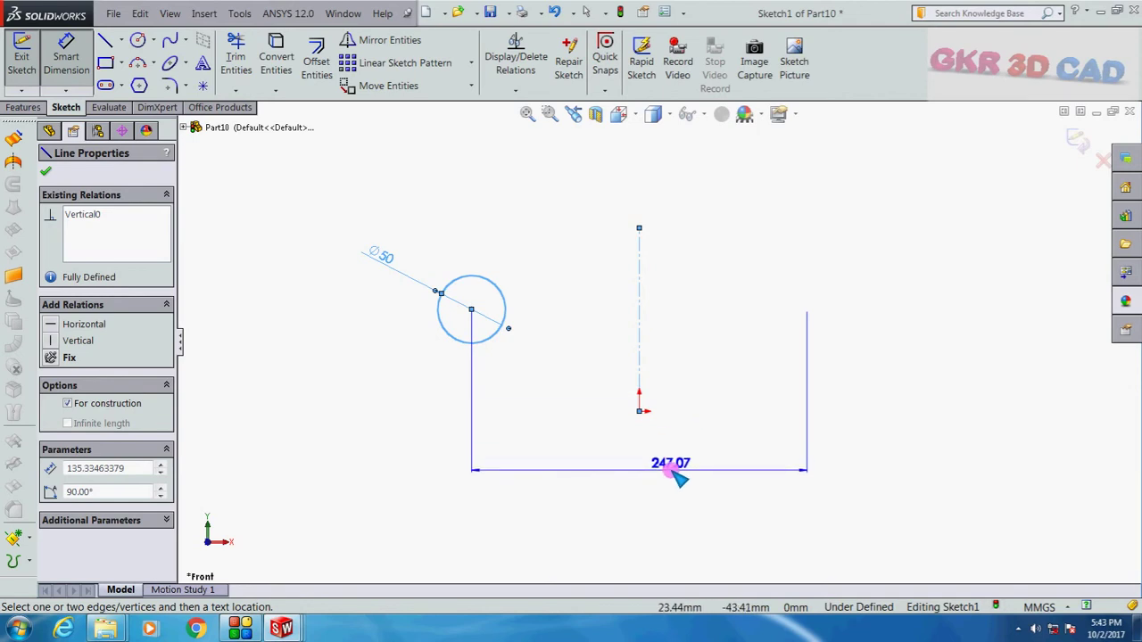
{"action": "left_click", "coordinate": [678, 479]}
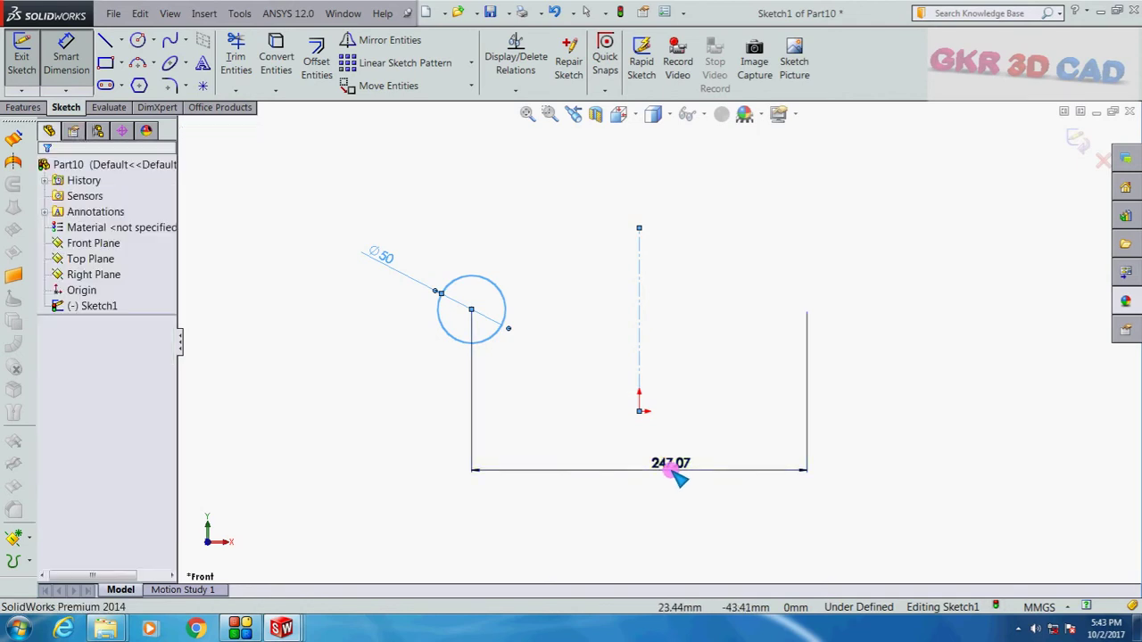
{"action": "type", "text": "250"}
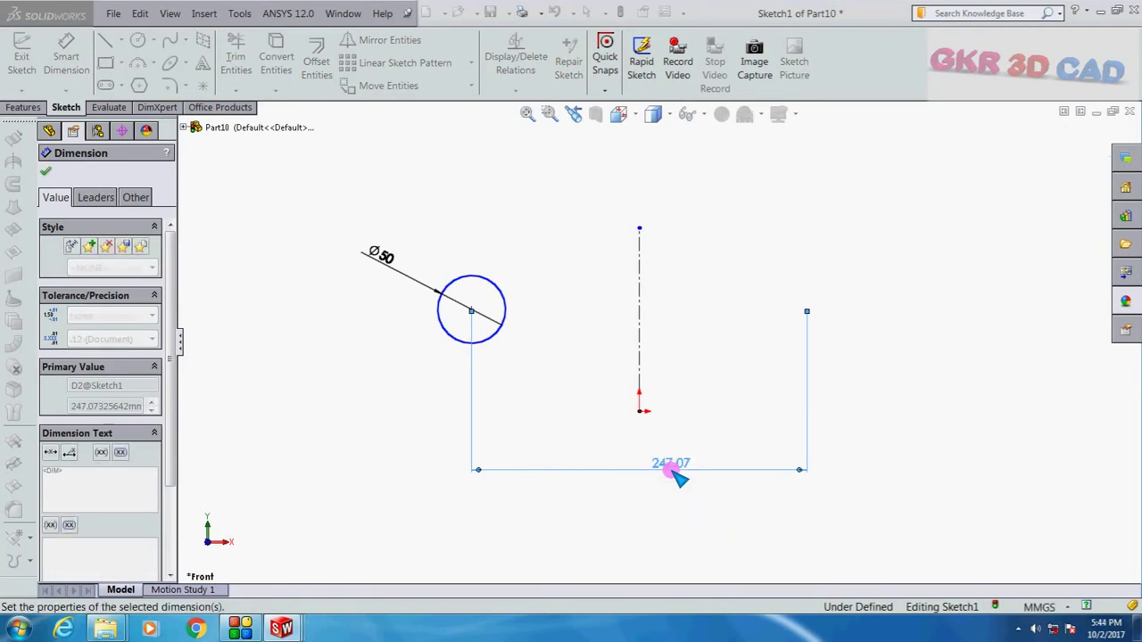
{"action": "key", "text": "Return"}
{"action": "key", "text": "Escape"}
{"action": "key", "text": "Escape"}
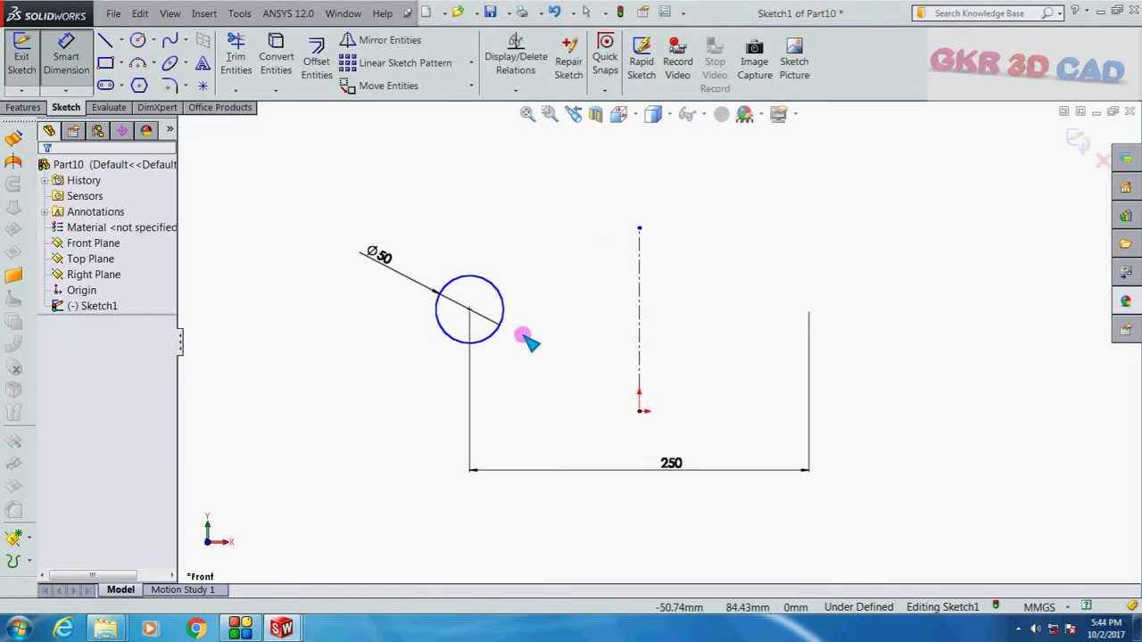
Align the circle's center horizontally with the origin using a Horizontal relation, and exit the sketch
{"action": "left_click", "coordinate": [473, 310]}
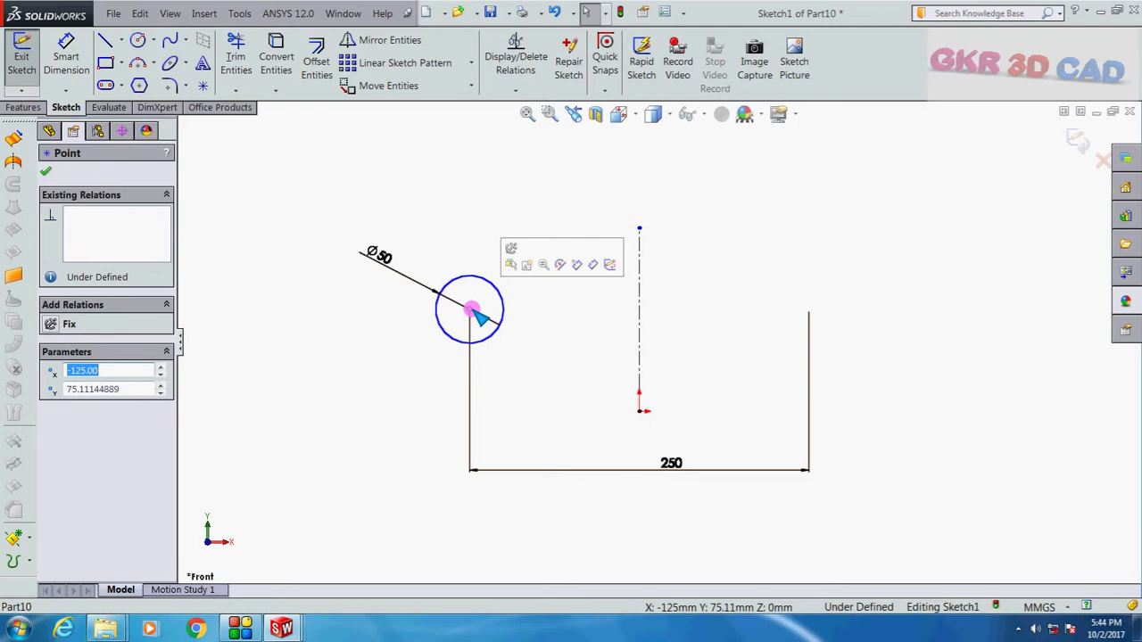
{"action": "left_click", "coordinate": [638, 413], "text": "ctrl"}
{"action": "left_click", "coordinate": [61, 410]}
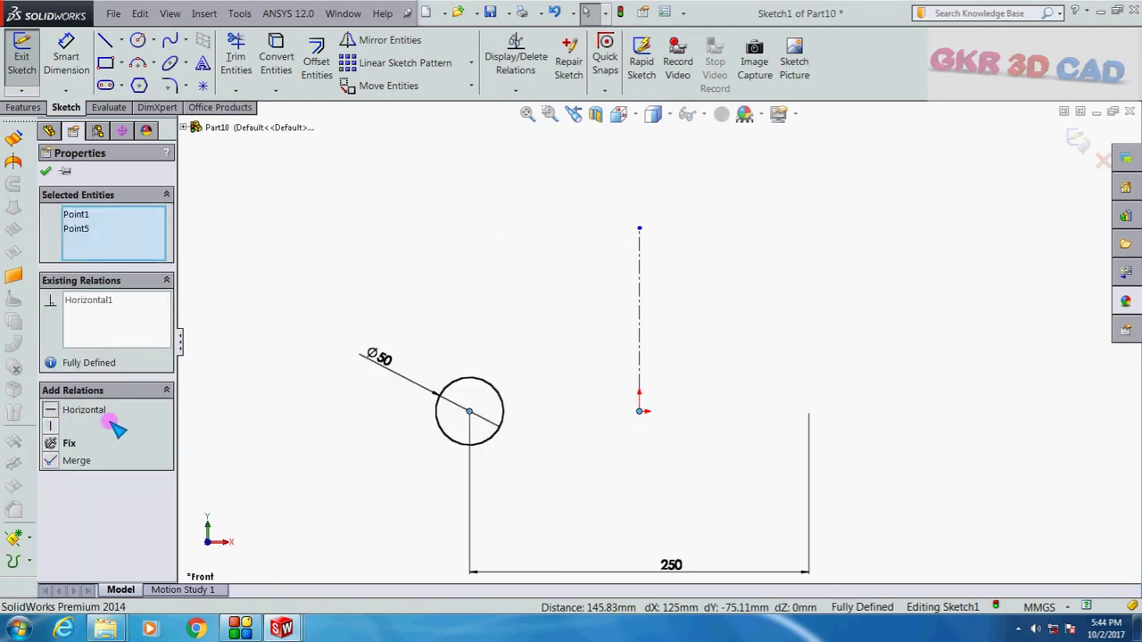
{"action": "left_click", "coordinate": [548, 280]}
{"action": "scroll", "coordinate": [650, 474], "scroll_direction": "up", "scroll_amount": 3}
{"action": "scroll", "coordinate": [700, 504], "scroll_direction": "down", "scroll_amount": 2}
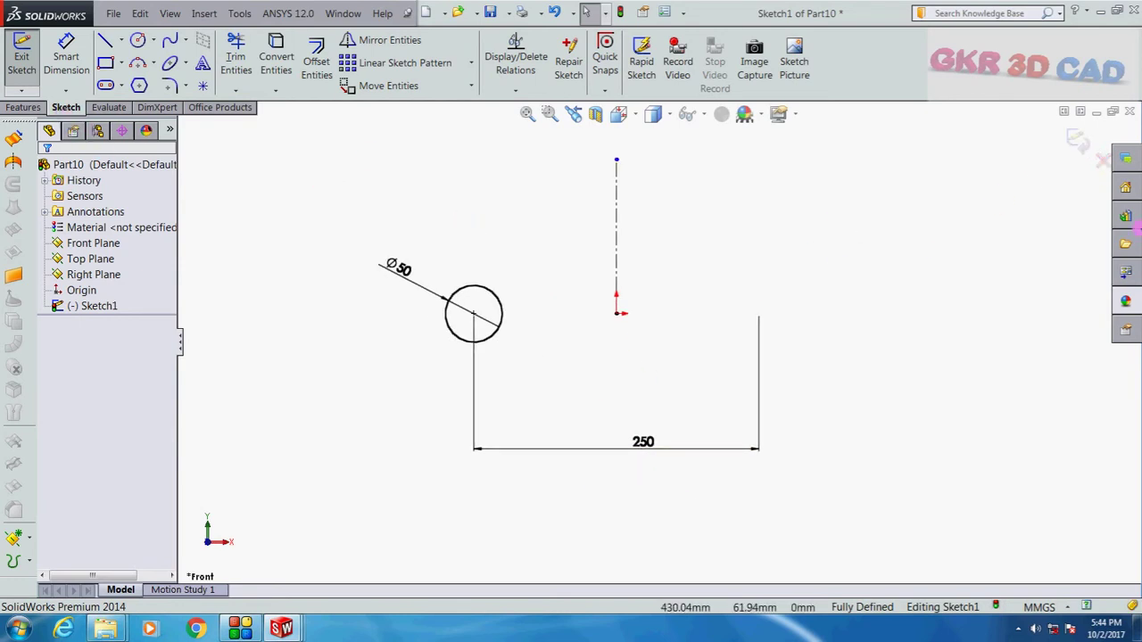
{"action": "left_click", "coordinate": [1079, 138]}
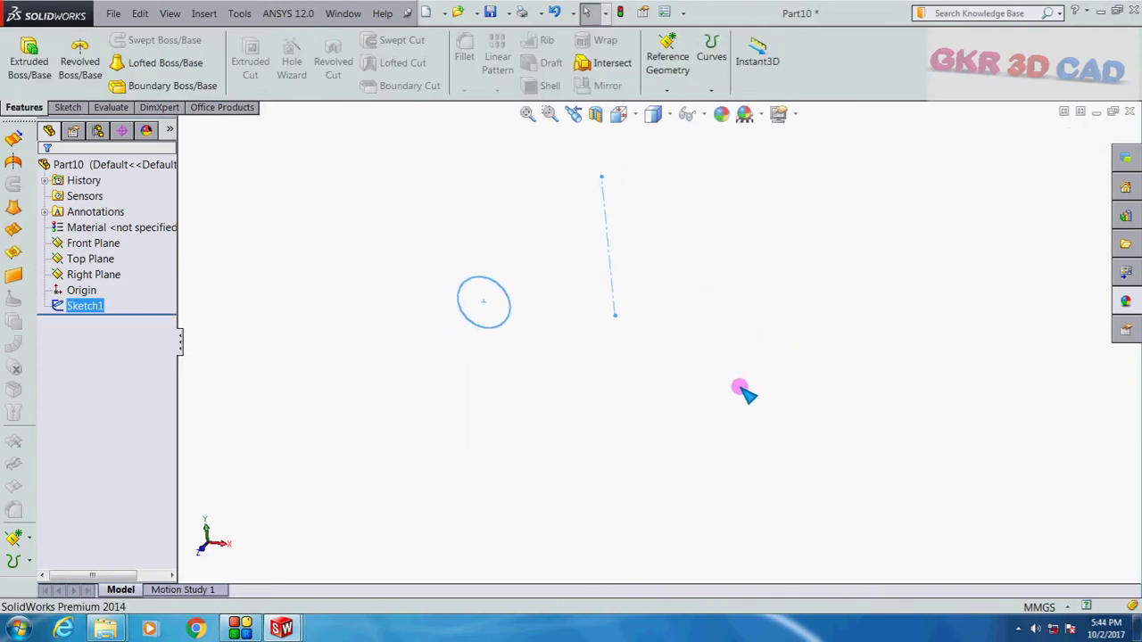
Revolve the circle sketch 360 degrees about the centerline into a solid ring
{"action": "left_click", "coordinate": [394, 188]}
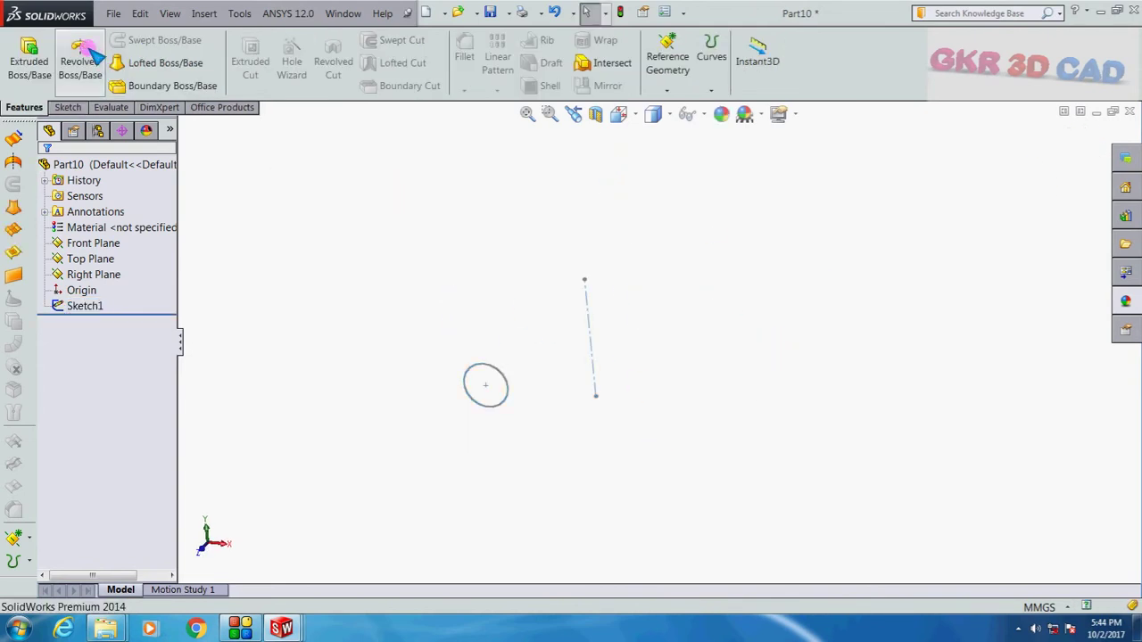
{"action": "left_click", "coordinate": [86, 52]}
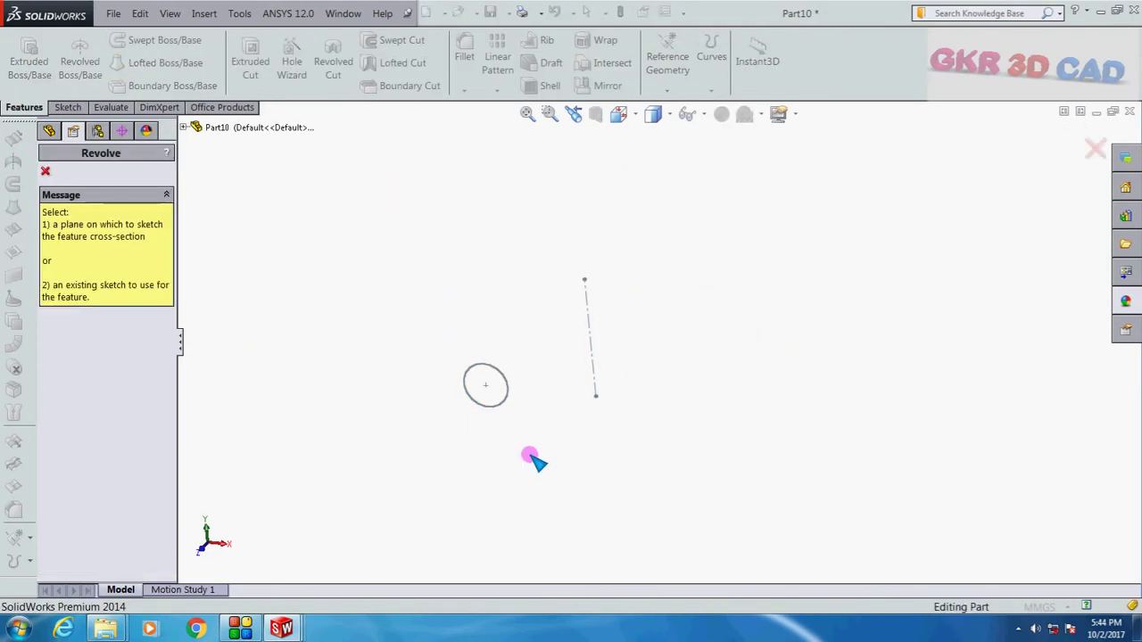
{"action": "left_click", "coordinate": [508, 383]}
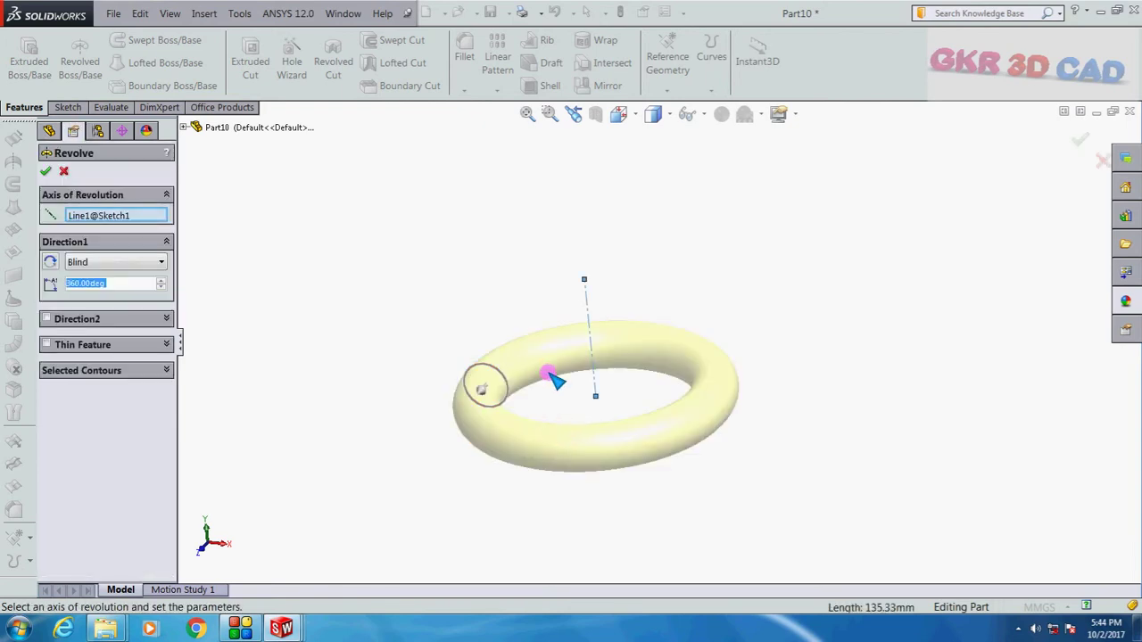
{"action": "middle_click_drag", "start_coordinate": [585, 399], "coordinate": [475, 317]}
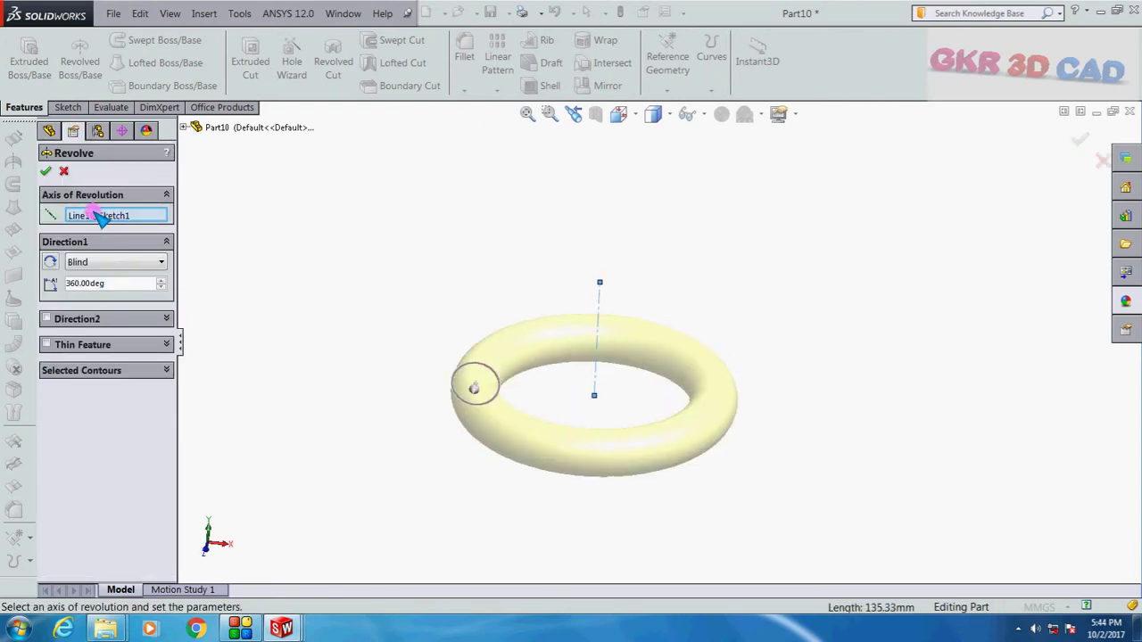
{"action": "left_click", "coordinate": [50, 169]}
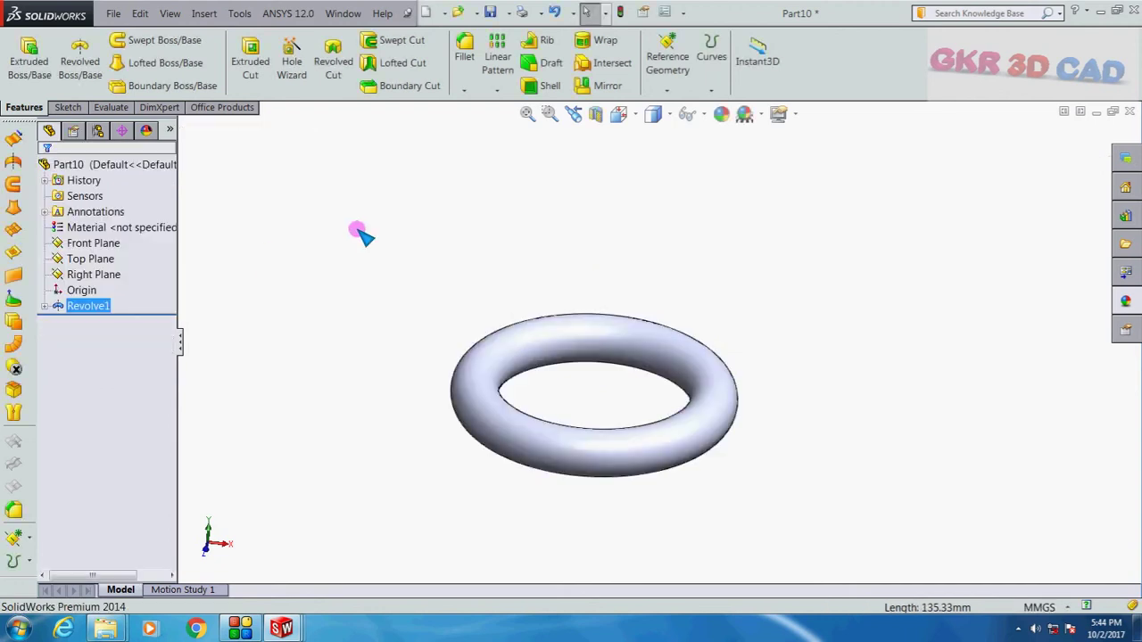
Open the ring's revolve feature for editing and set its Direction 1 angle to 180 degrees
{"action": "scroll", "coordinate": [668, 382], "scroll_direction": "up", "scroll_amount": 2}
{"action": "scroll", "coordinate": [619, 434], "scroll_direction": "down", "scroll_amount": 5}
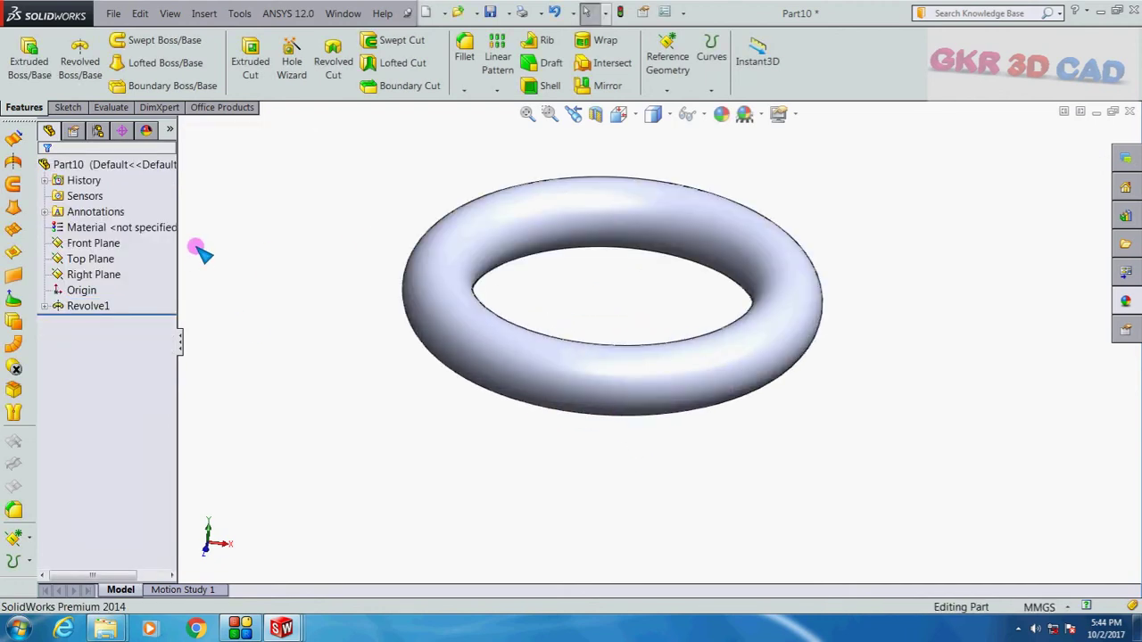
{"action": "left_click", "coordinate": [89, 305]}
{"action": "left_click", "coordinate": [107, 272]}
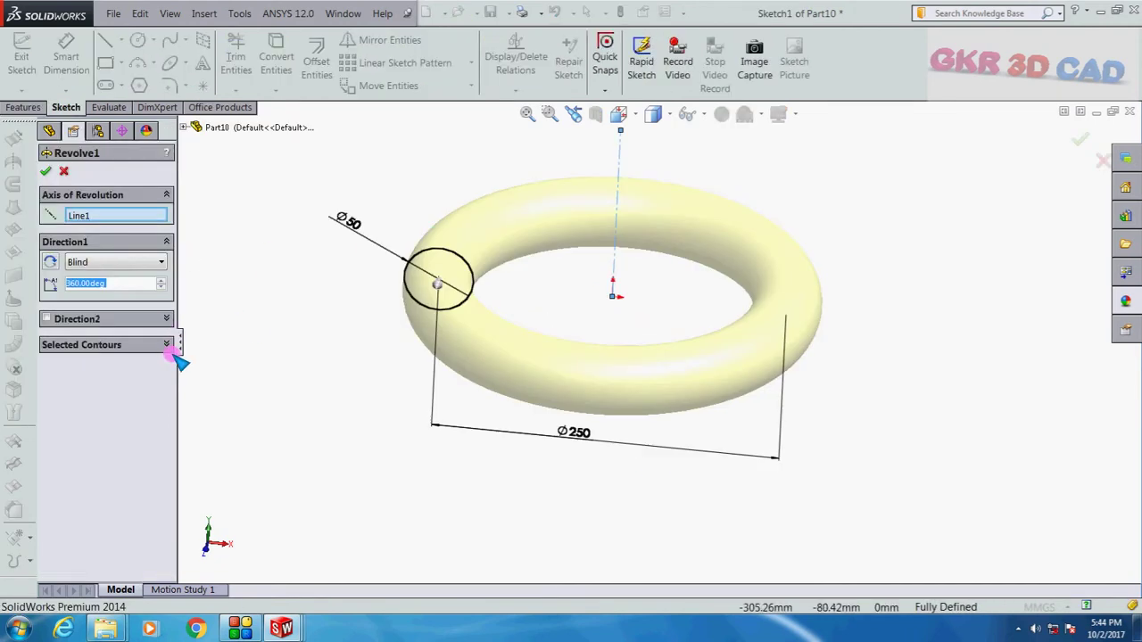
{"action": "scroll", "coordinate": [596, 318], "scroll_direction": "up", "scroll_amount": 1}
{"action": "scroll", "coordinate": [599, 320], "scroll_direction": "down", "scroll_amount": 1}
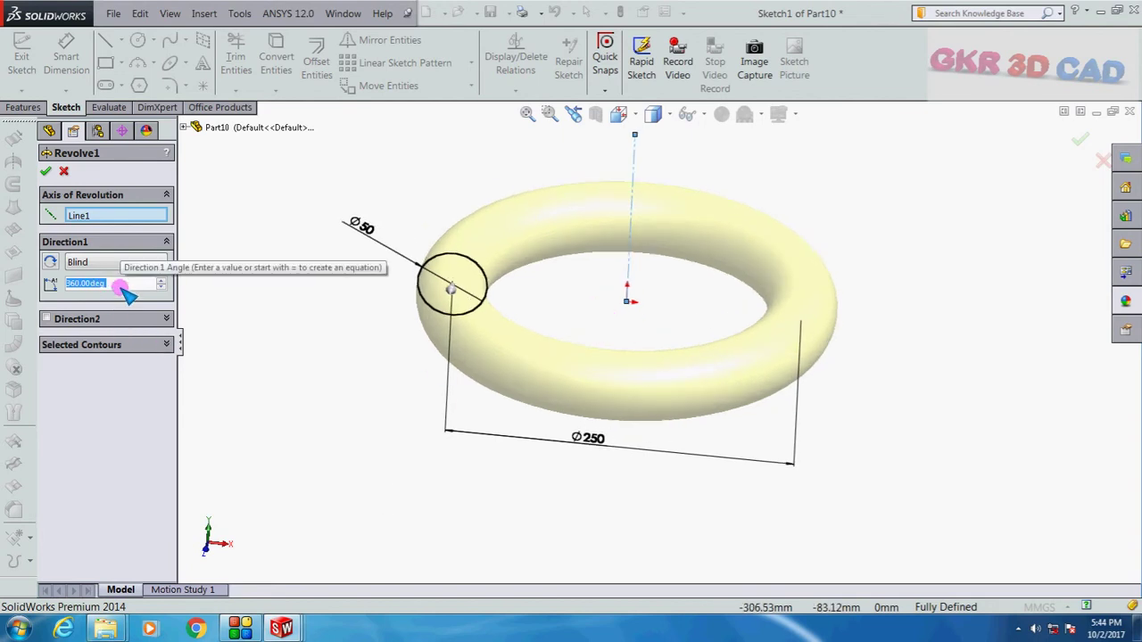
{"action": "type", "text": "180"}
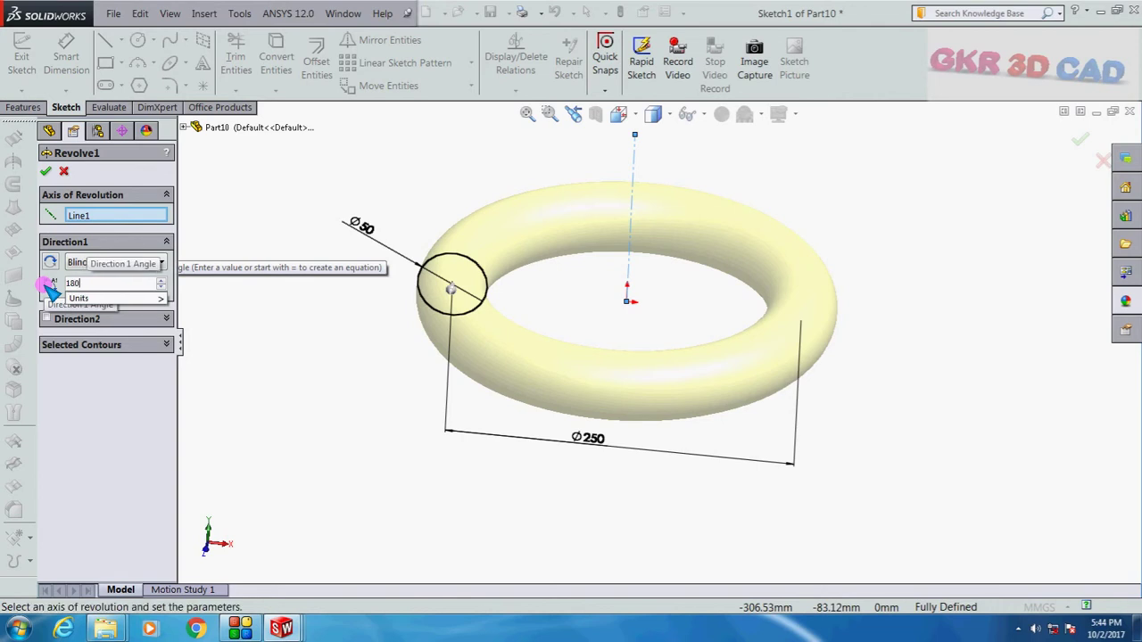
{"action": "key", "text": "Return"}
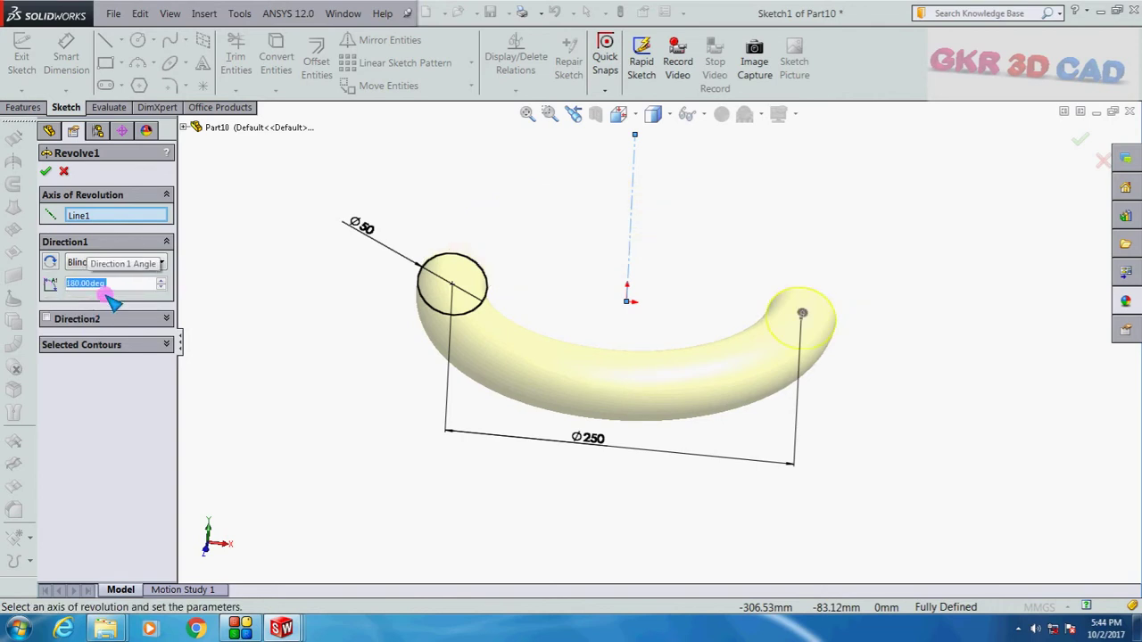
Set the revolve's Direction 1 angle to 90 degrees
{"action": "type", "text": "90"}
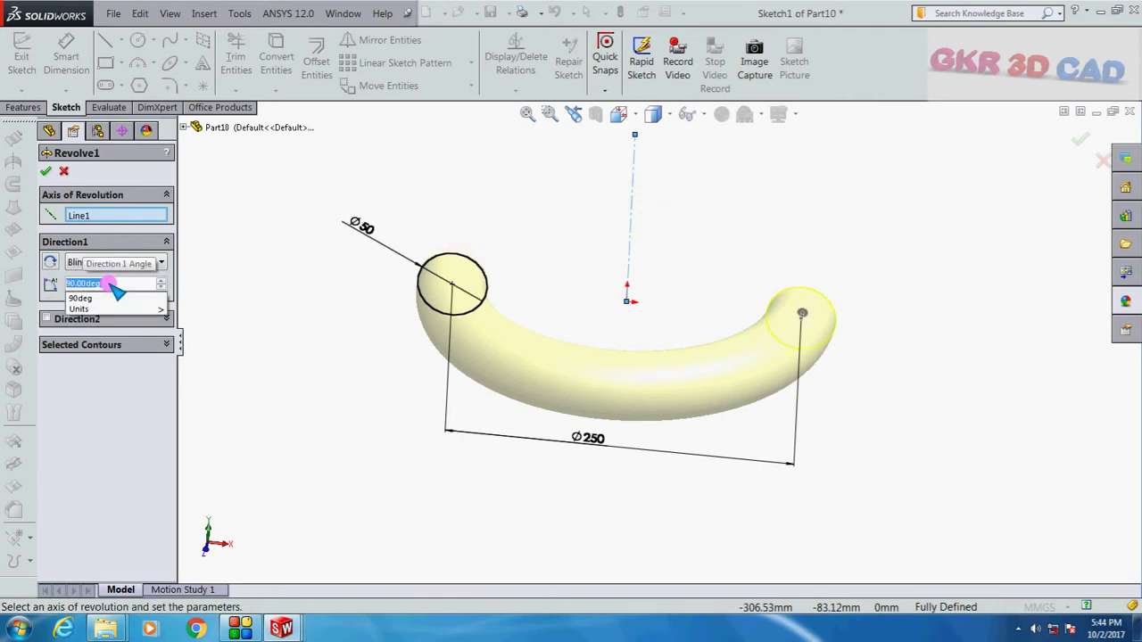
{"action": "key", "text": "Return"}
{"action": "middle_click_drag", "start_coordinate": [326, 357], "coordinate": [357, 400]}
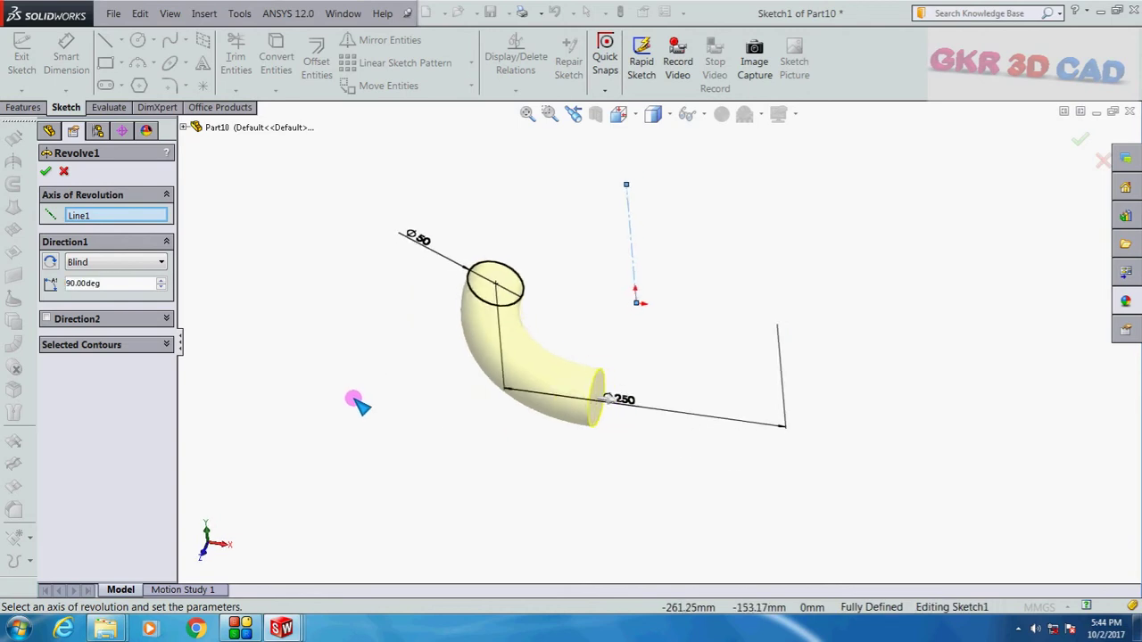
Enable a 90-degree Direction 2 for the revolve and turn it off again
{"action": "left_click", "coordinate": [47, 319]}
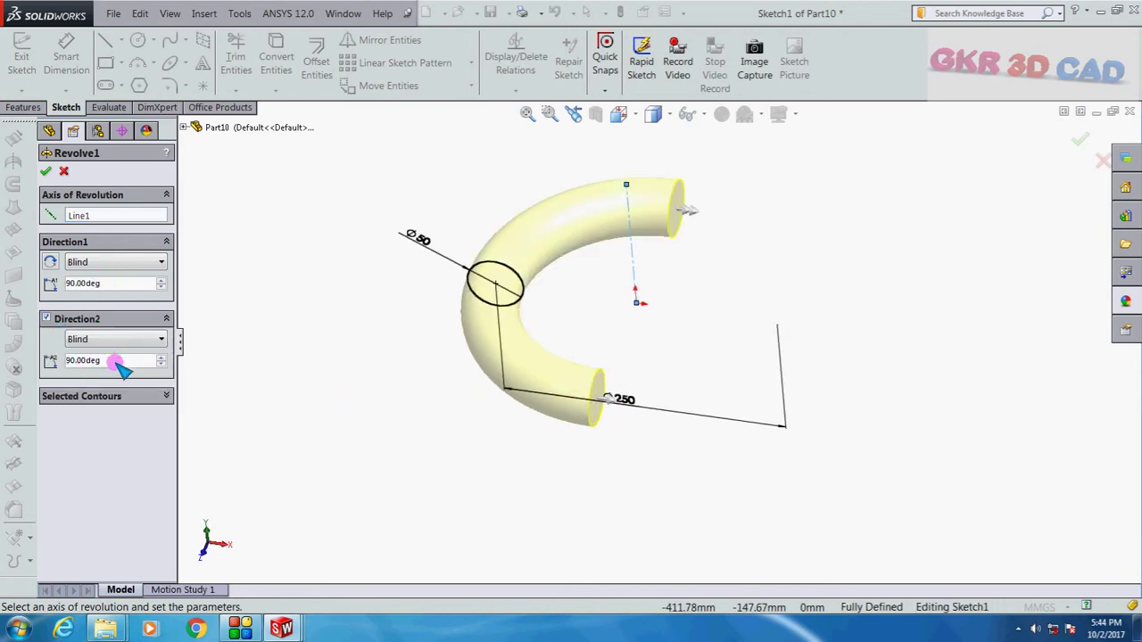
{"action": "left_click", "coordinate": [47, 318]}
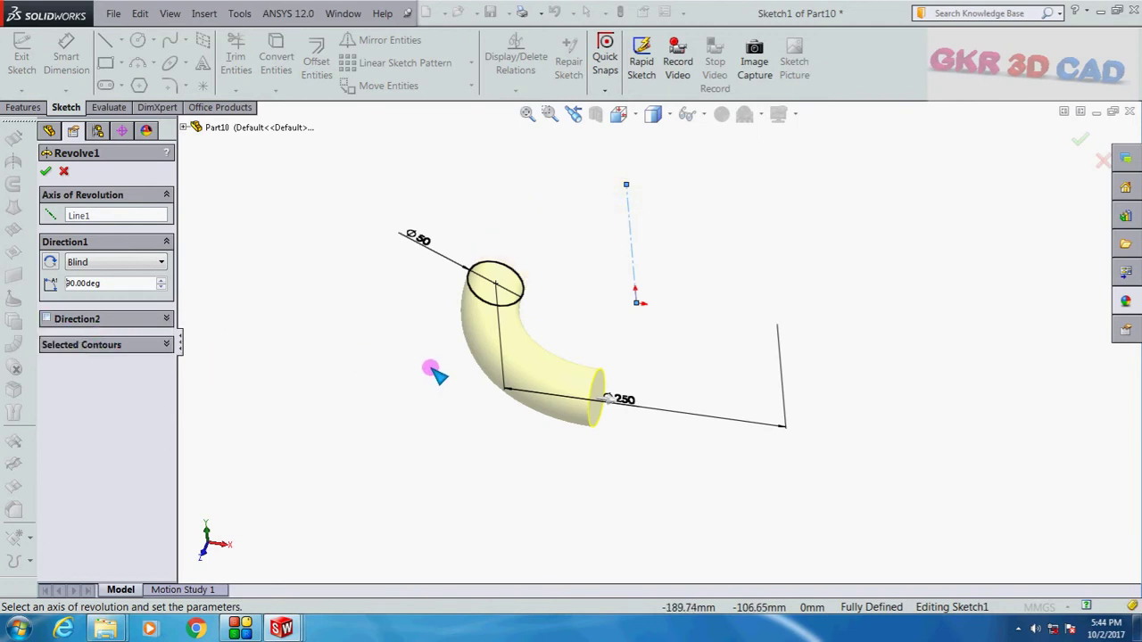
Switch the revolve's Direction 1 type from Blind to Mid Plane and accept the edited feature
{"action": "scroll", "coordinate": [436, 373], "scroll_direction": "down", "scroll_amount": 2}
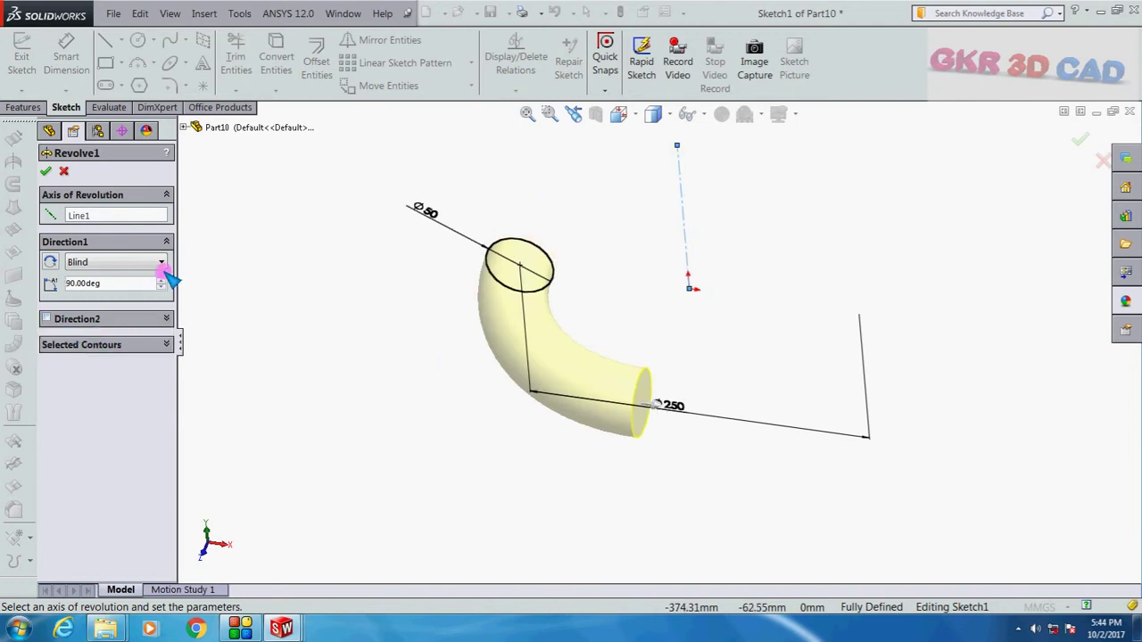
{"action": "left_click", "coordinate": [98, 264]}
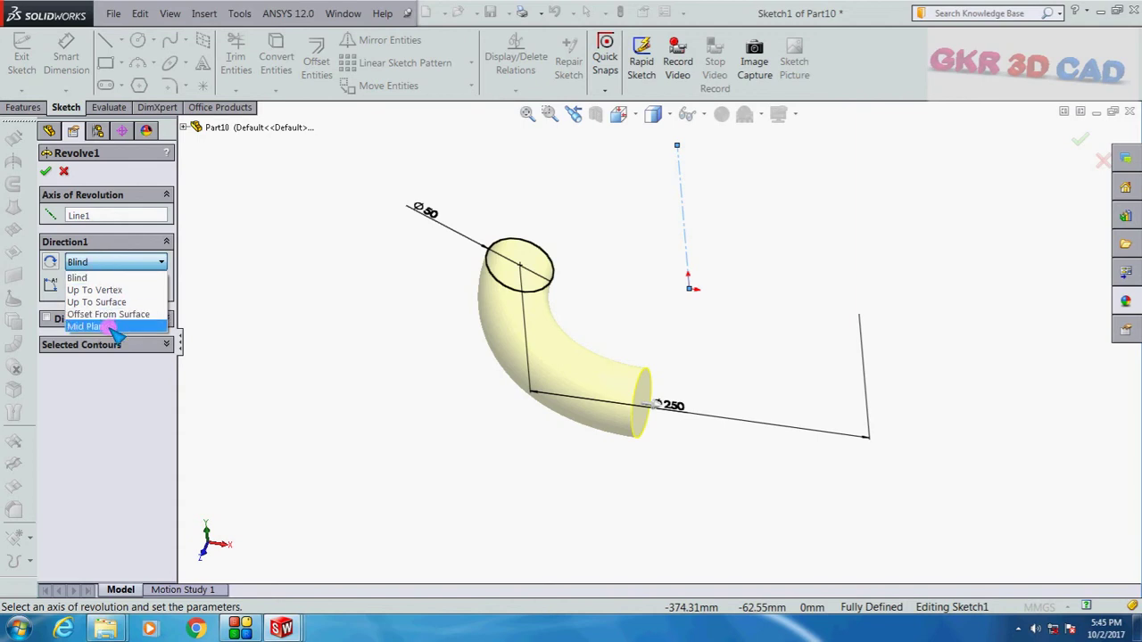
{"action": "left_click", "coordinate": [259, 276]}
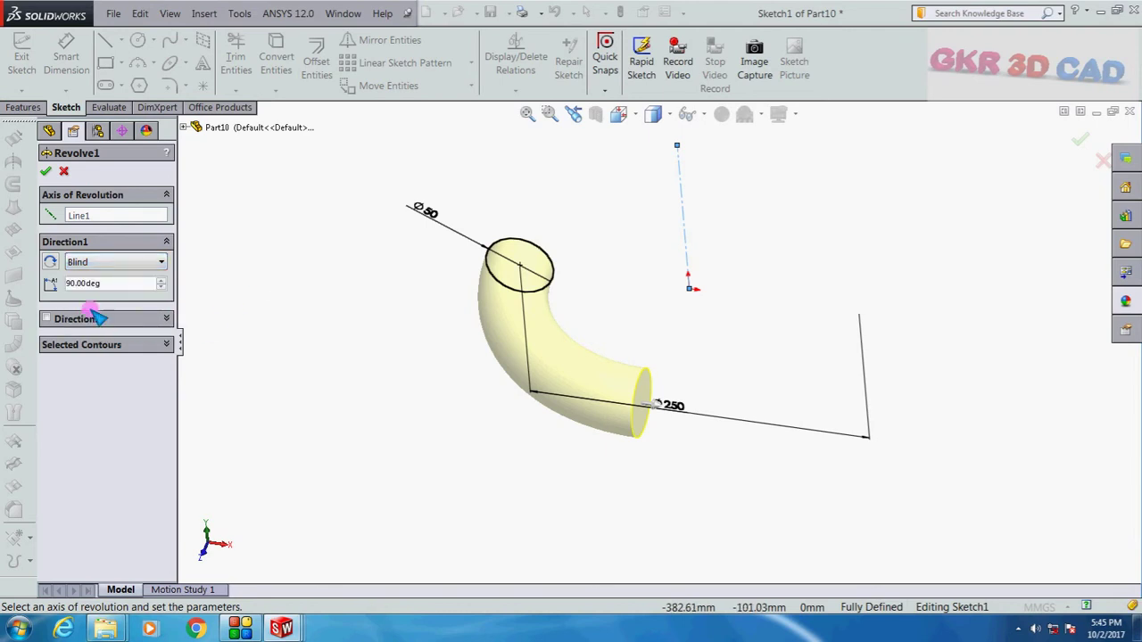
{"action": "left_click", "coordinate": [127, 262]}
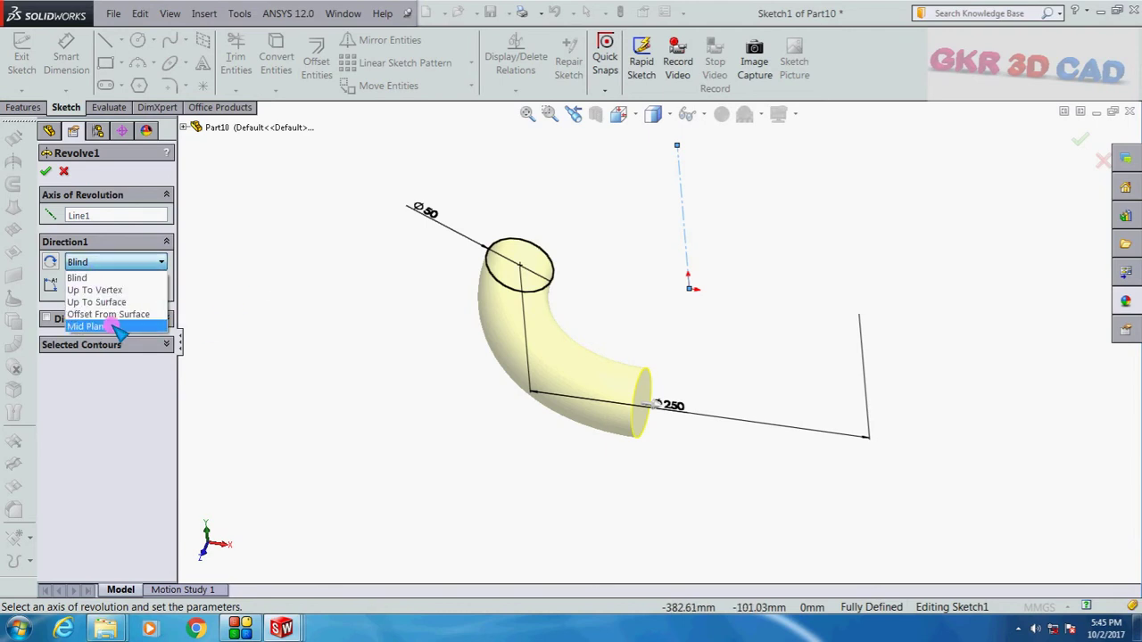
{"action": "left_click", "coordinate": [115, 326]}
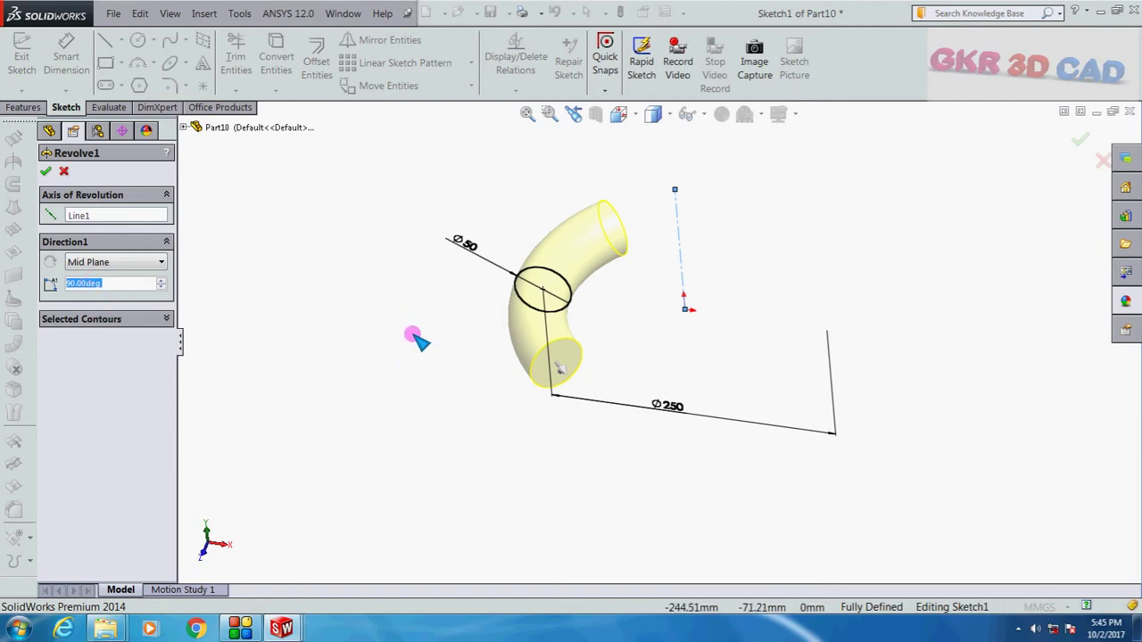
{"action": "middle_click_drag", "start_coordinate": [413, 332], "coordinate": [388, 385]}
{"action": "scroll", "coordinate": [641, 243], "scroll_direction": "down", "scroll_amount": 1}
{"action": "scroll", "coordinate": [642, 247], "scroll_direction": "down", "scroll_amount": 2}
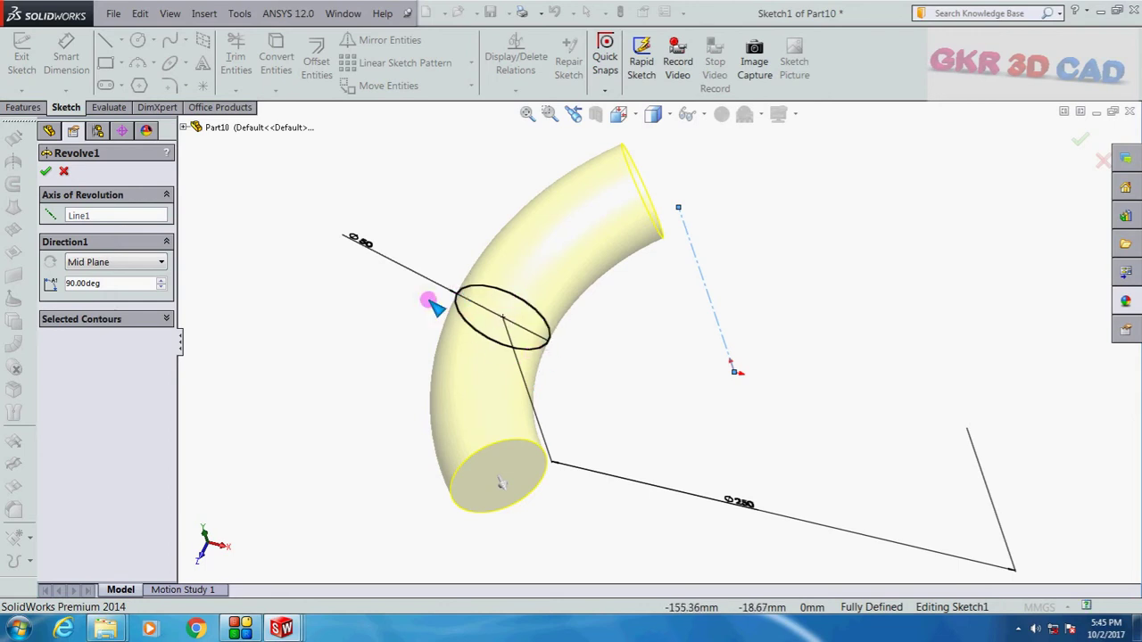
{"action": "left_click", "coordinate": [47, 170]}
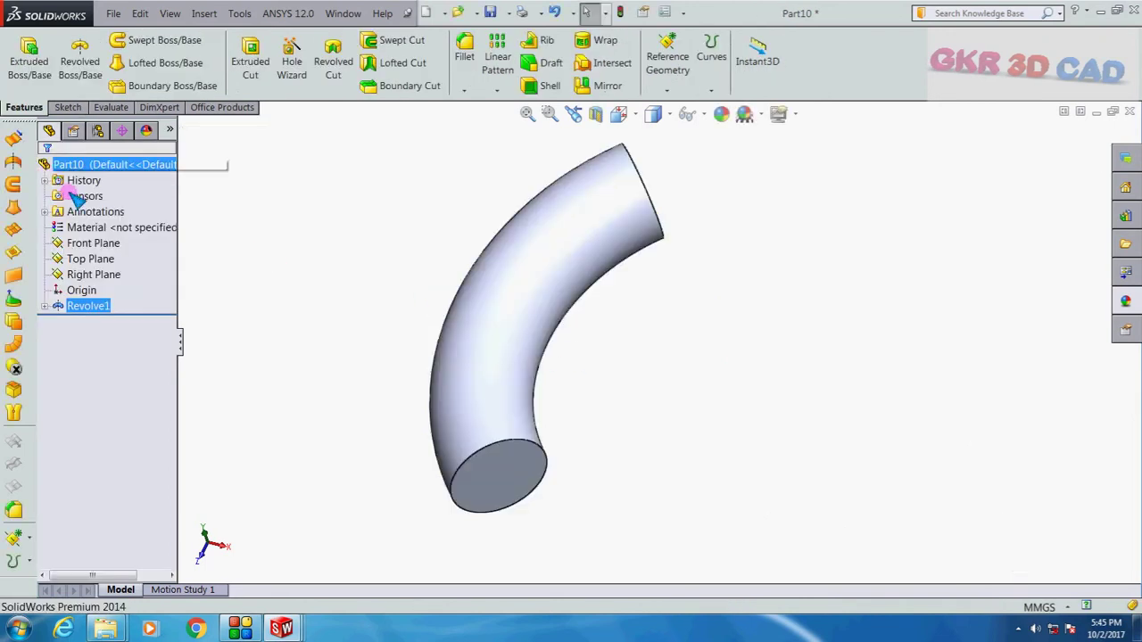
{"action": "scroll", "coordinate": [446, 263], "scroll_direction": "up", "scroll_amount": 3}
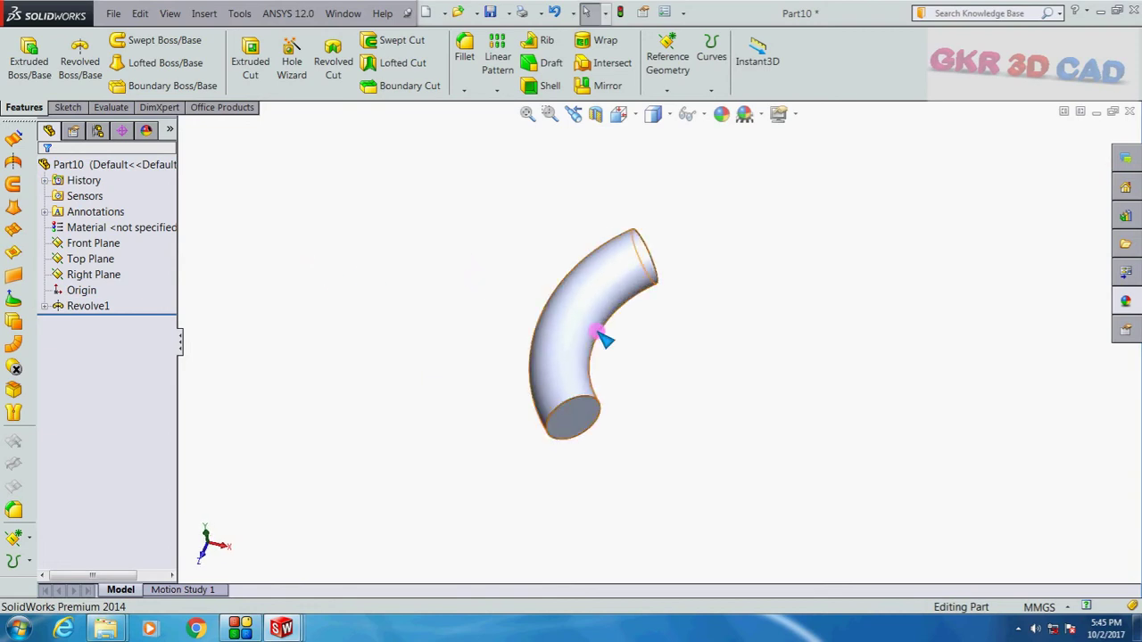
{"action": "scroll", "coordinate": [575, 330], "scroll_direction": "down", "scroll_amount": 2}
{"action": "scroll", "coordinate": [387, 228], "scroll_direction": "up", "scroll_amount": 2}
{"action": "scroll", "coordinate": [721, 344], "scroll_direction": "down", "scroll_amount": 1}
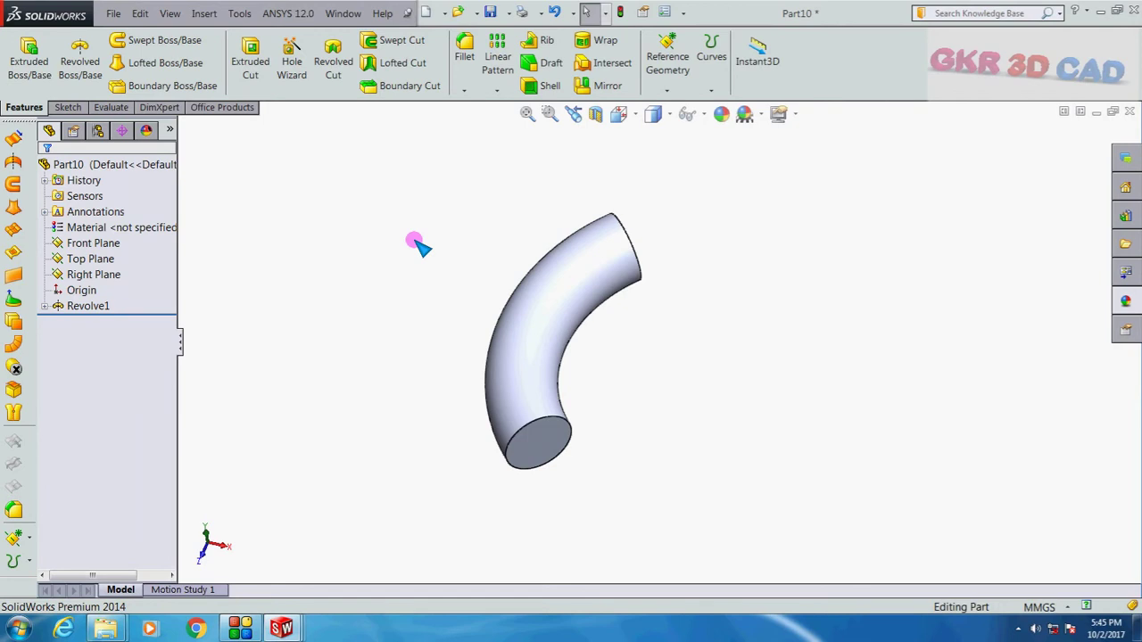
{"action": "scroll", "coordinate": [393, 252], "scroll_direction": "up", "scroll_amount": 1}
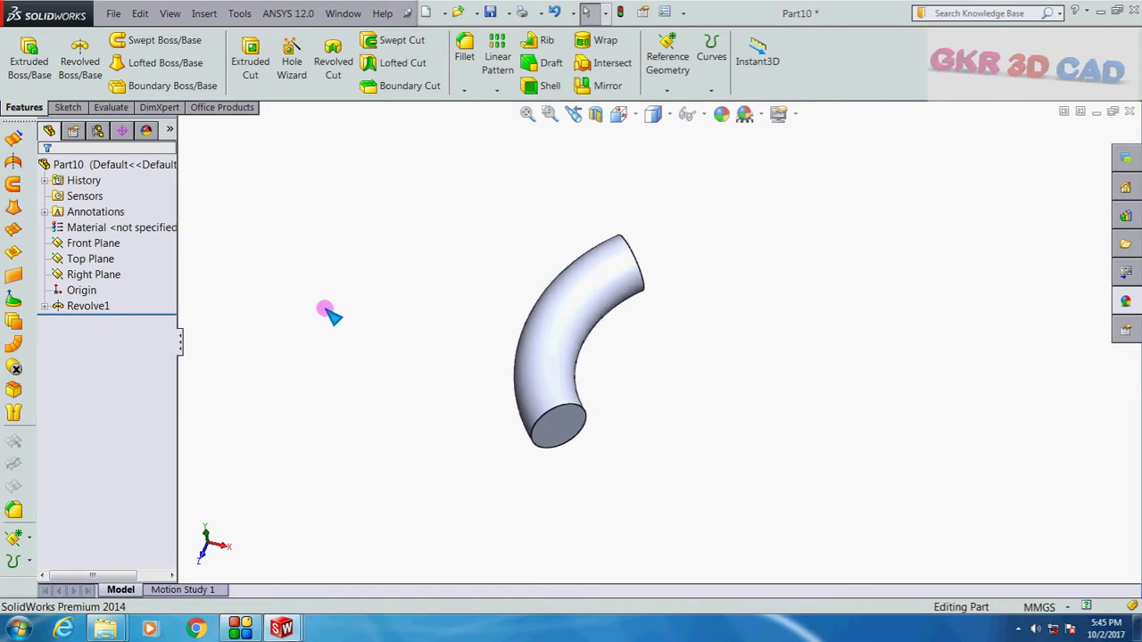
Roll the model back to before the revolve feature and start a new sketch on the Top Plane
{"action": "left_click", "coordinate": [130, 318]}
{"action": "left_click_drag", "start_coordinate": [130, 309], "coordinate": [134, 301]}
{"action": "left_click", "coordinate": [93, 244]}
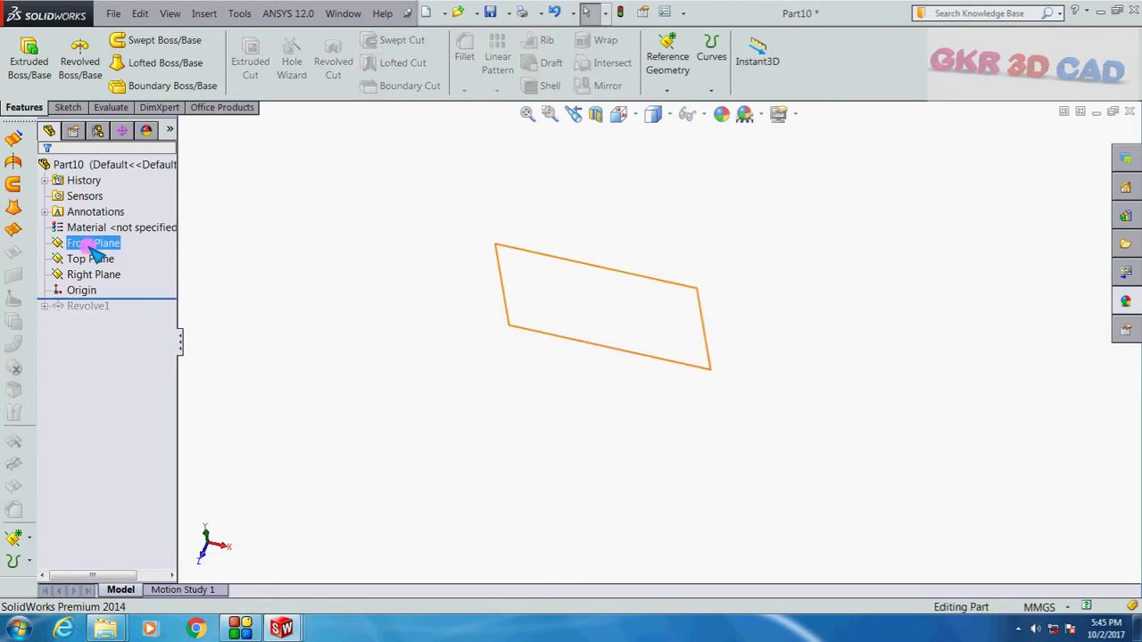
{"action": "left_click", "coordinate": [89, 257]}
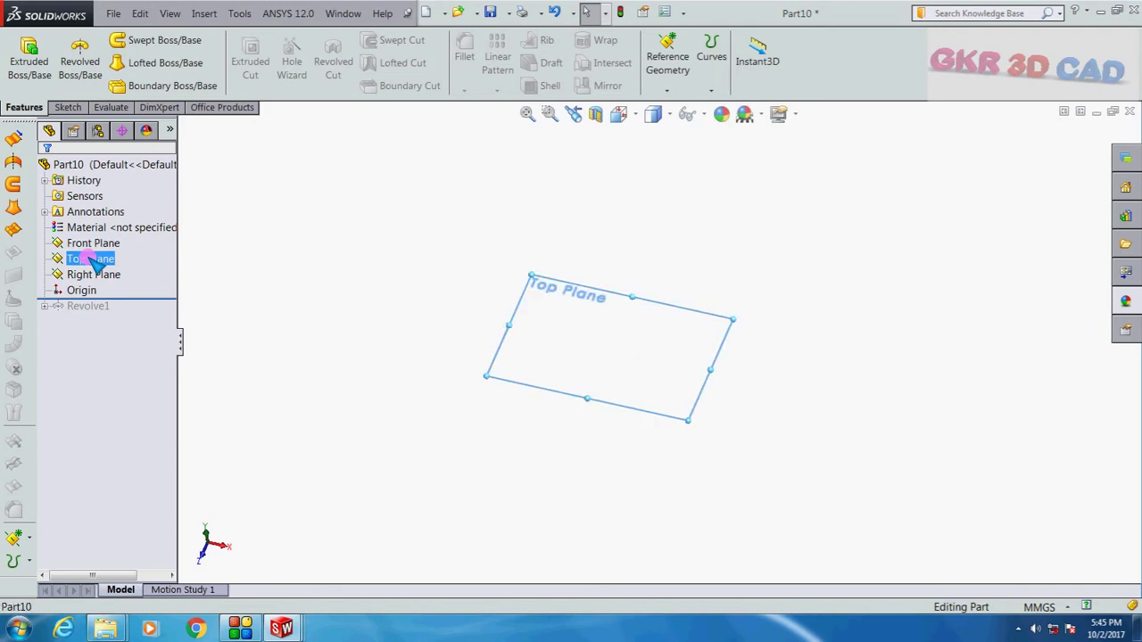
{"action": "left_click", "coordinate": [98, 243]}
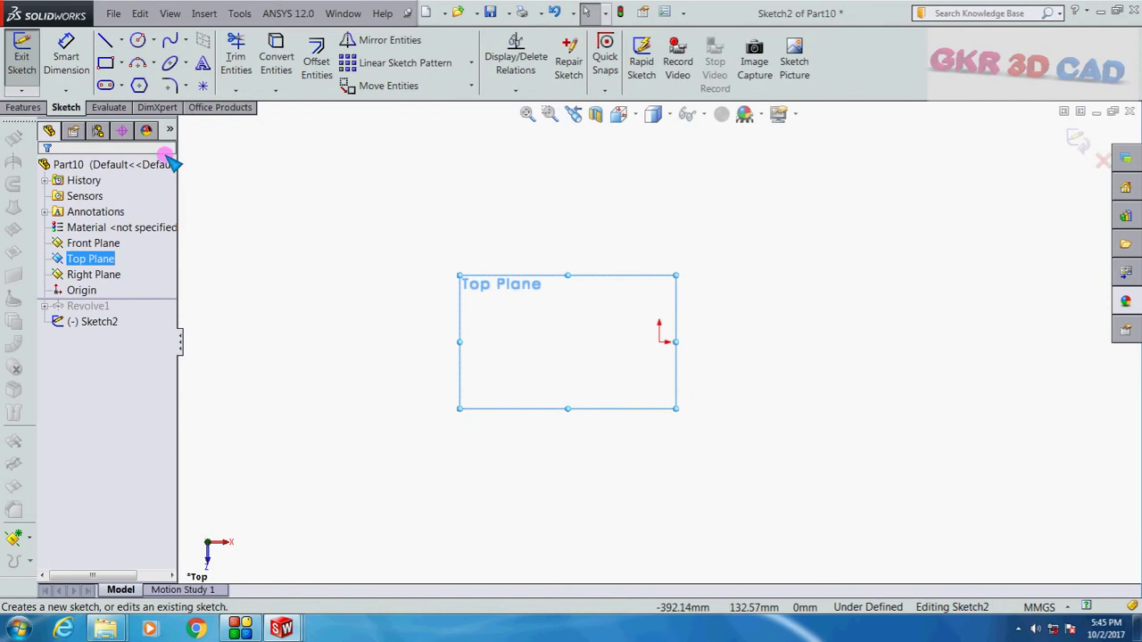
Sketch a corner rectangle about 62 mm wide and 101 mm high, directly below the origin
{"action": "left_click", "coordinate": [107, 63]}
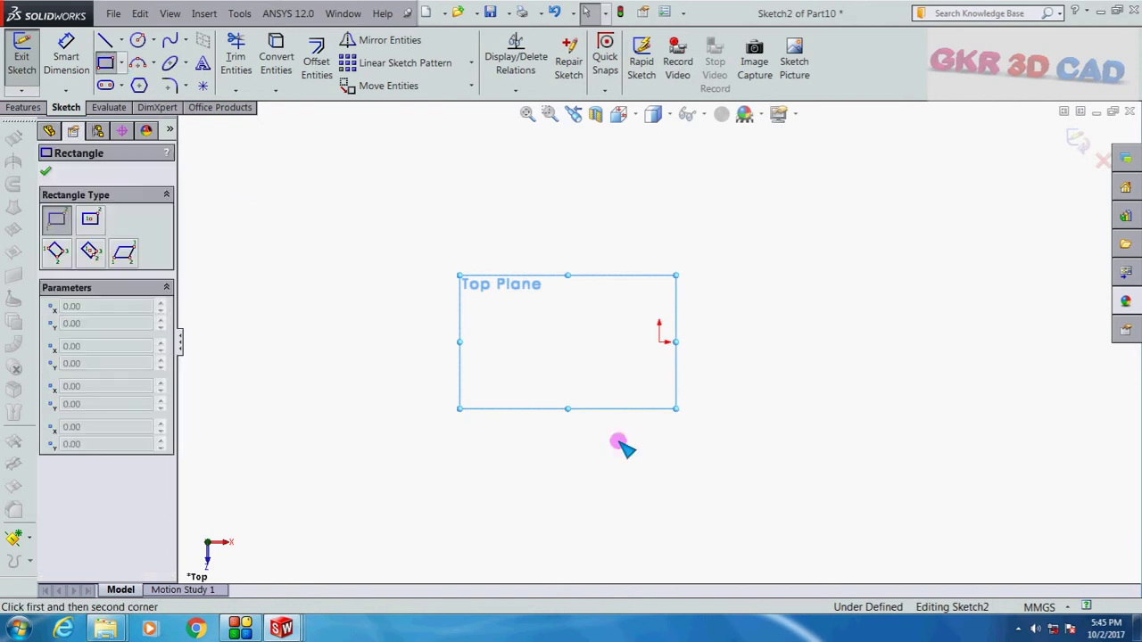
{"action": "left_click", "coordinate": [658, 381]}
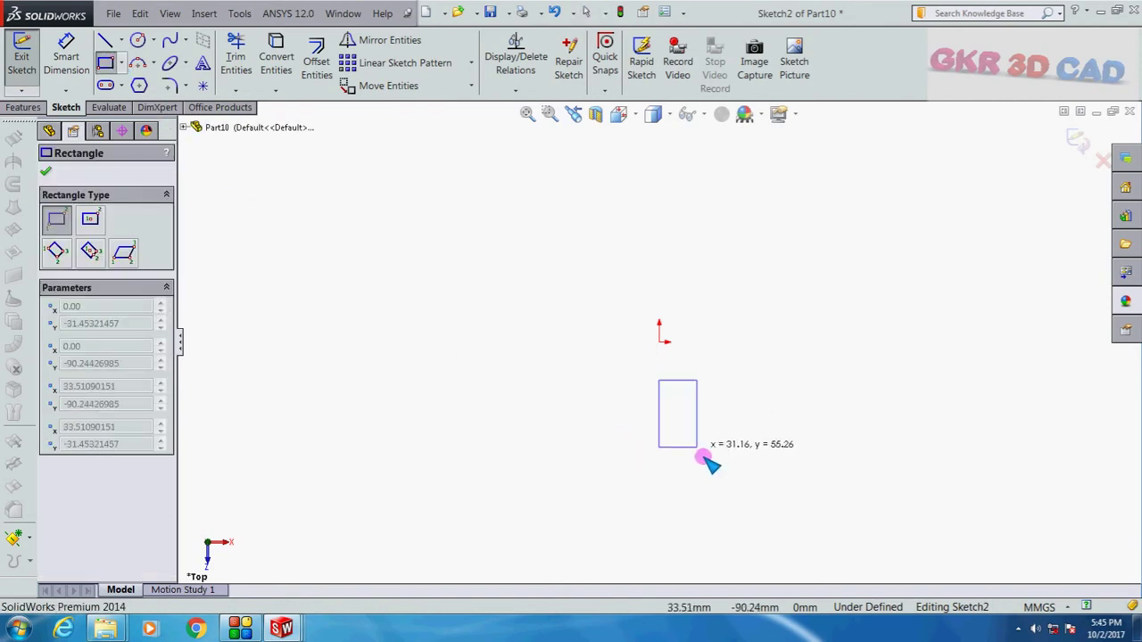
{"action": "left_click", "coordinate": [738, 509]}
{"action": "key", "text": "Escape"}
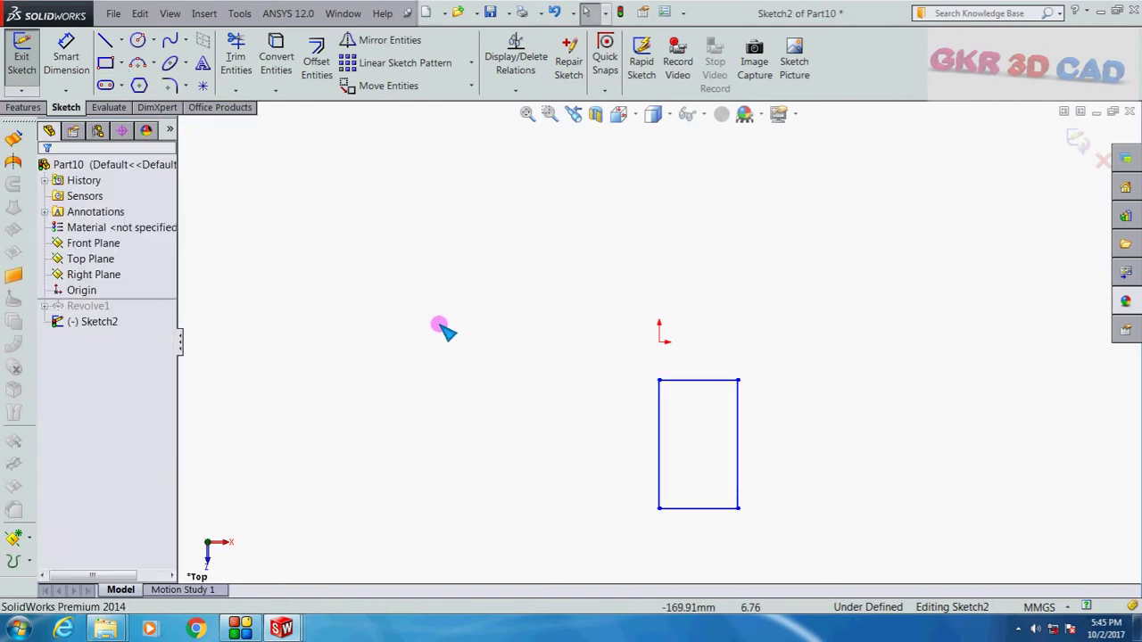
Dimension the distance from the origin to the rectangle's nearest horizontal edge as 30 mm
{"action": "left_click", "coordinate": [66, 58]}
{"action": "left_click", "coordinate": [661, 342]}
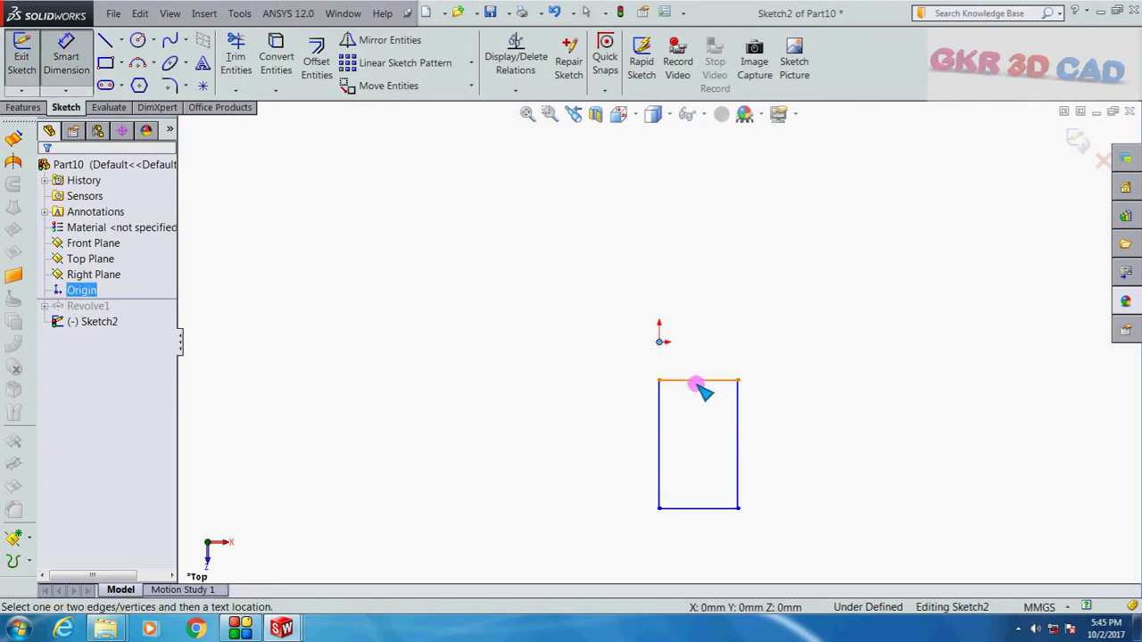
{"action": "left_click", "coordinate": [701, 383]}
{"action": "left_click", "coordinate": [629, 366]}
{"action": "type", "text": "3"}
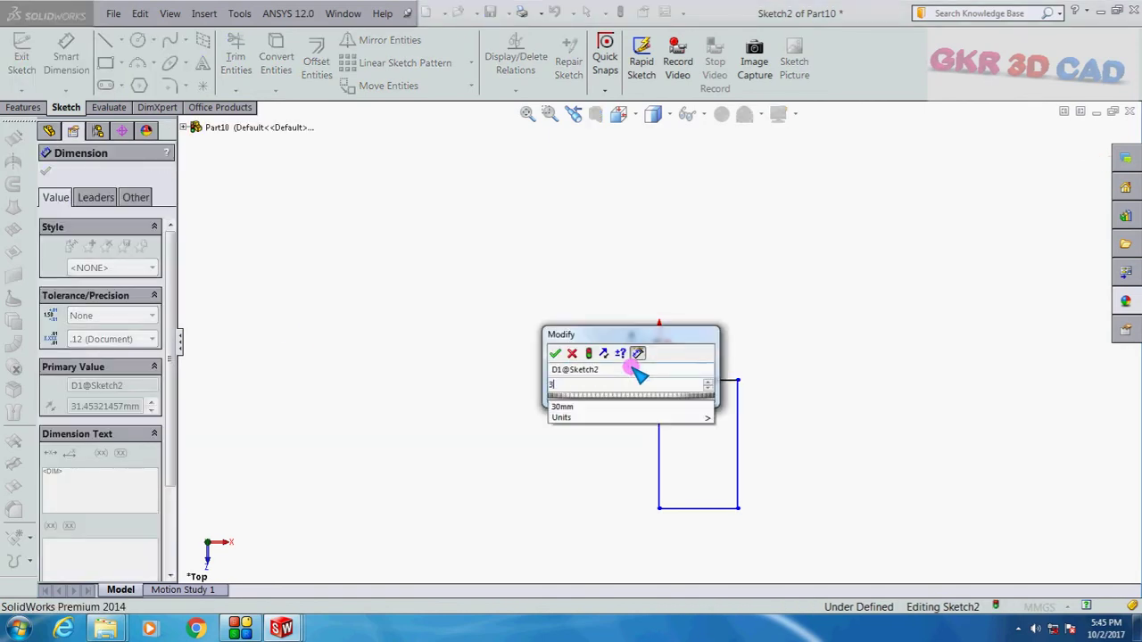
{"action": "type", "text": "0"}
{"action": "key", "text": "Return"}
Dimension the rectangle's vertical side to 100 mm
{"action": "left_click", "coordinate": [657, 423]}
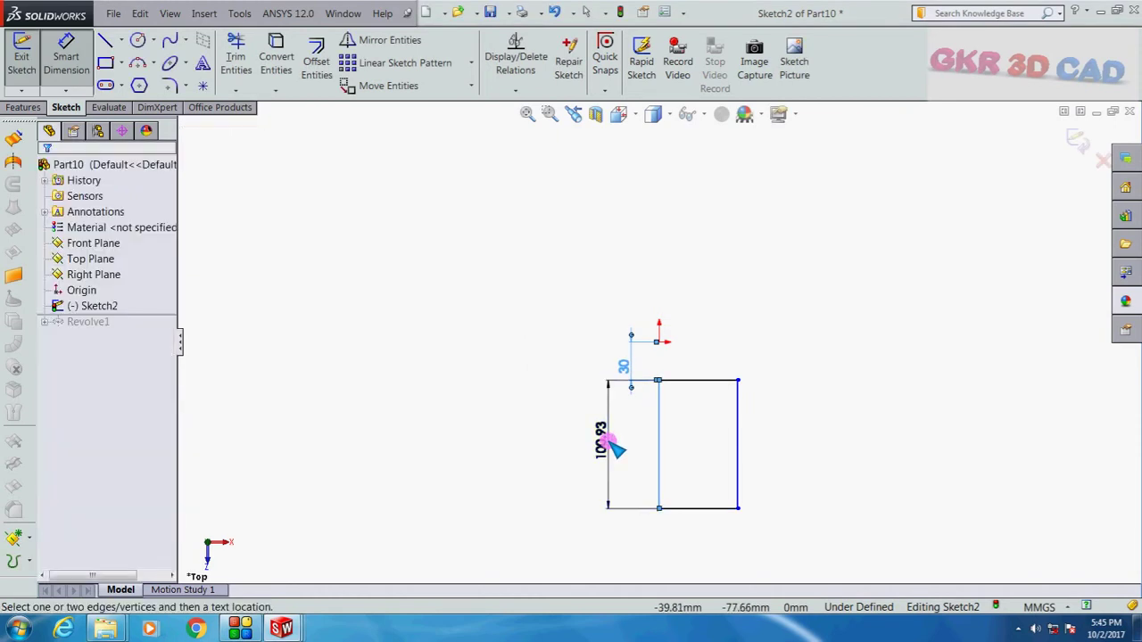
{"action": "left_click", "coordinate": [614, 446]}
{"action": "type", "text": "100"}
{"action": "key", "text": "Return"}
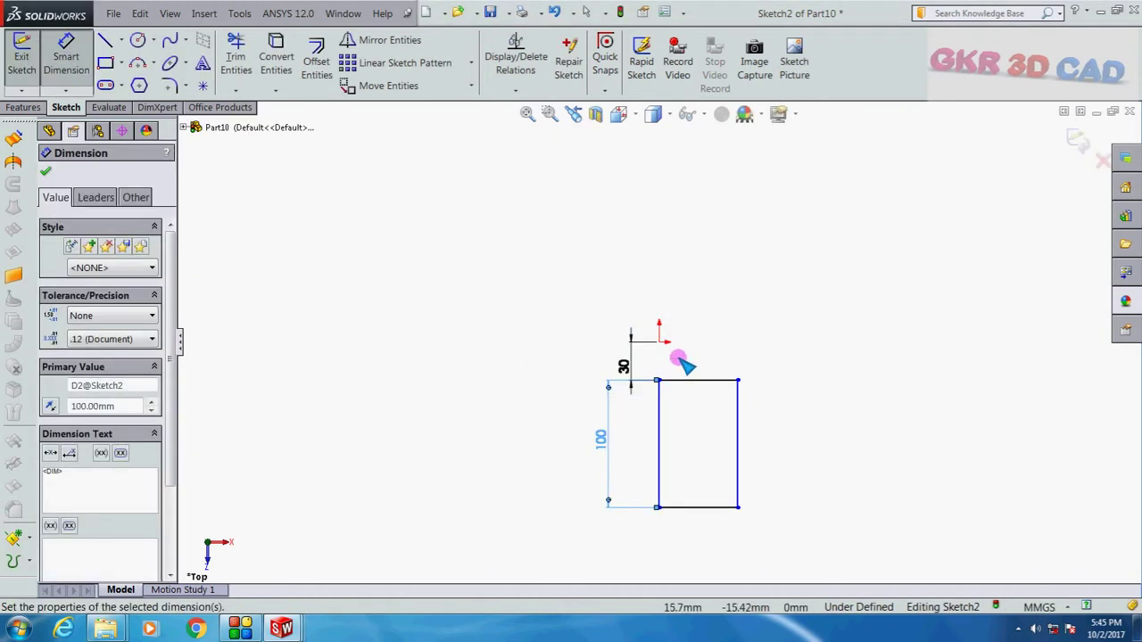
{"action": "key", "text": "Escape"}
Add a Vertical relation between the origin and the rectangle's nearest corner
{"action": "left_click", "coordinate": [659, 341]}
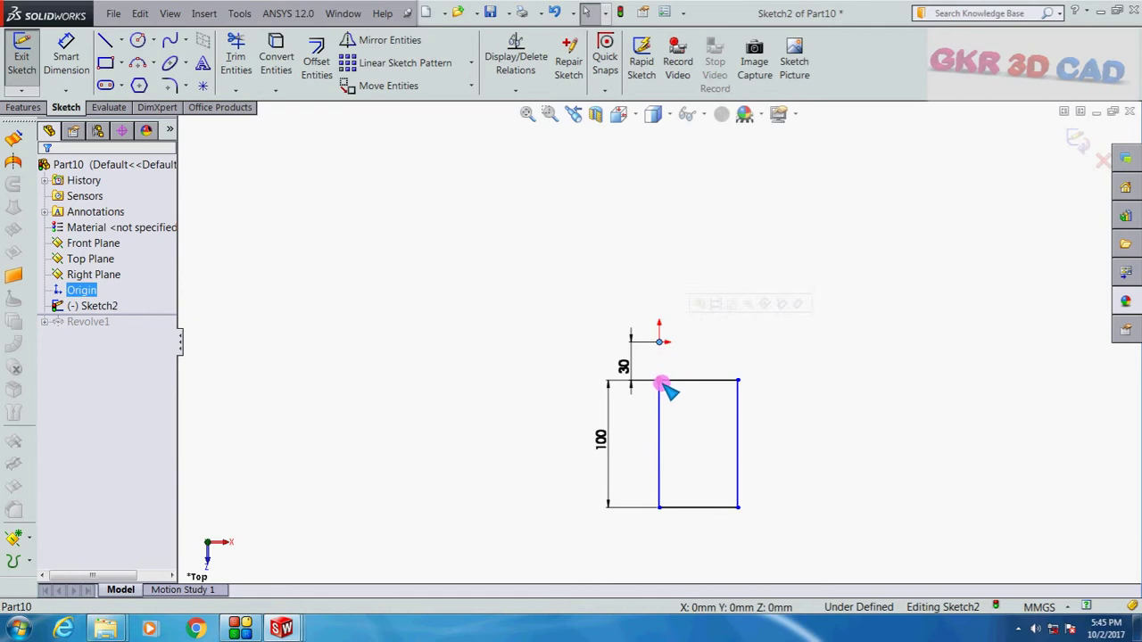
{"action": "left_click", "coordinate": [660, 382], "text": "ctrl"}
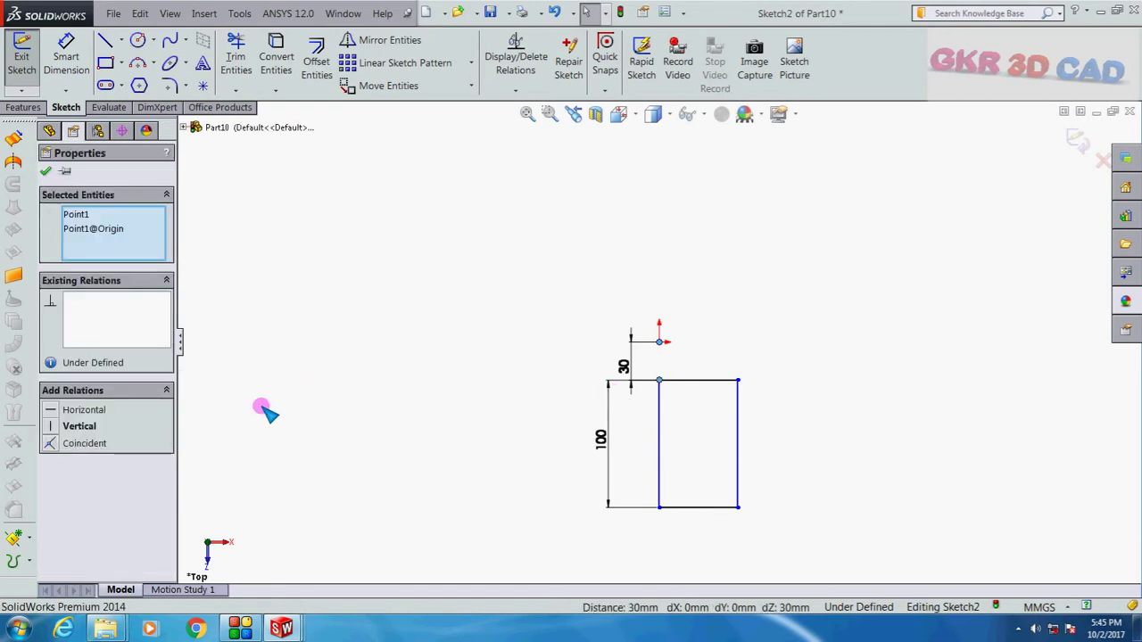
{"action": "left_click", "coordinate": [55, 428]}
{"action": "left_click", "coordinate": [369, 269]}
Dimension the rectangle's width to 50 mm along its lower edge
{"action": "left_click", "coordinate": [66, 58]}
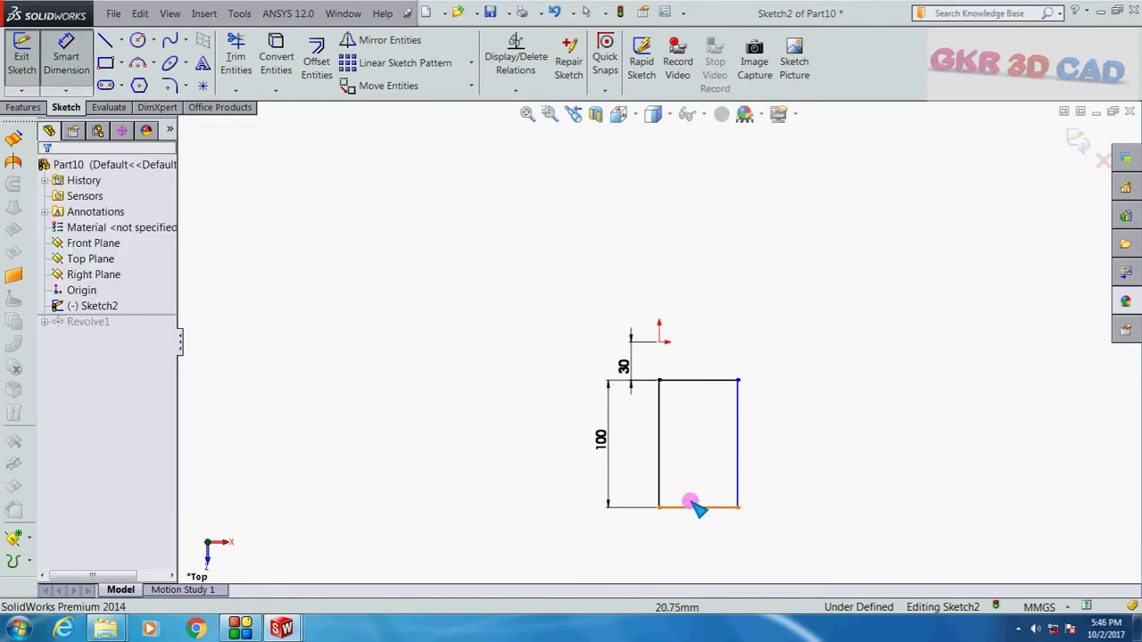
{"action": "left_click", "coordinate": [699, 506]}
{"action": "left_click", "coordinate": [701, 551]}
{"action": "type", "text": "5"}
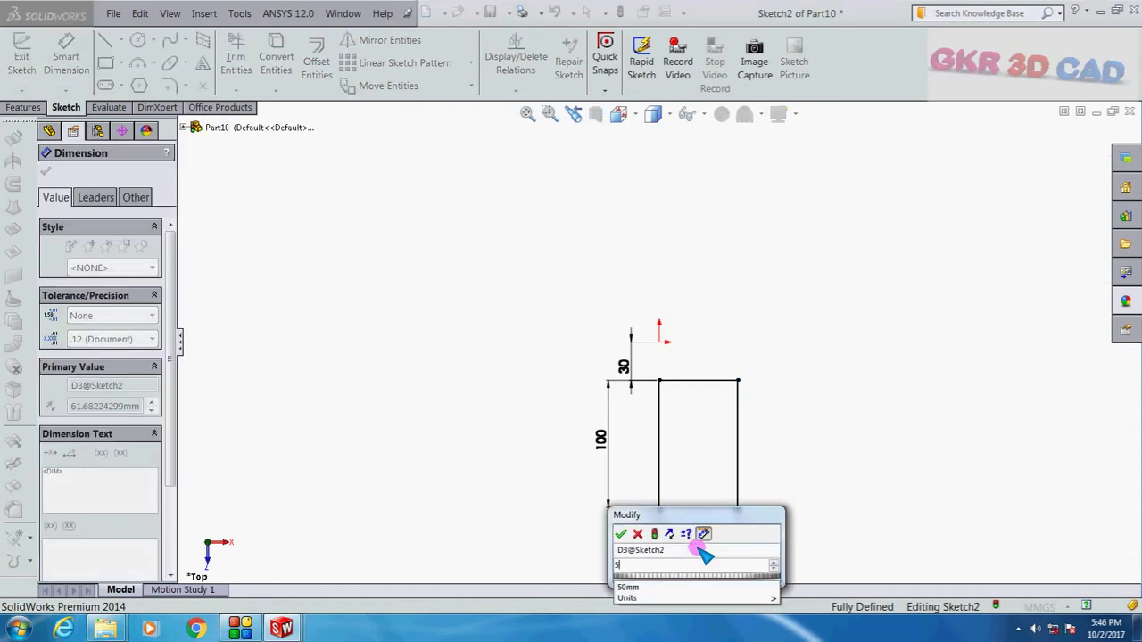
{"action": "type", "text": "0"}
{"action": "key", "text": "Return"}
{"action": "left_click", "coordinate": [757, 291]}
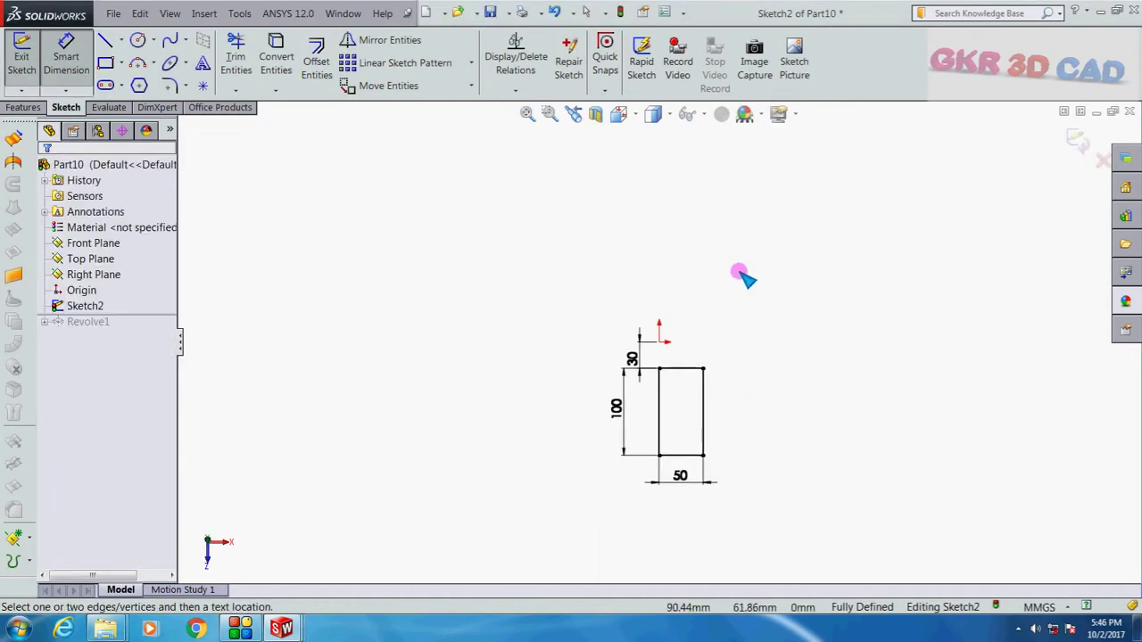
Extrude the rectangle sketch as a boss with the Mid Plane end condition and a depth of 80 mm
{"action": "mouse_move", "coordinate": [743, 277]}
{"action": "middle_mouse_down"}
{"action": "mouse_move", "coordinate": [762, 244]}
{"action": "mouse_move", "coordinate": [726, 365]}
{"action": "mouse_move", "coordinate": [714, 361]}
{"action": "middle_mouse_up"}
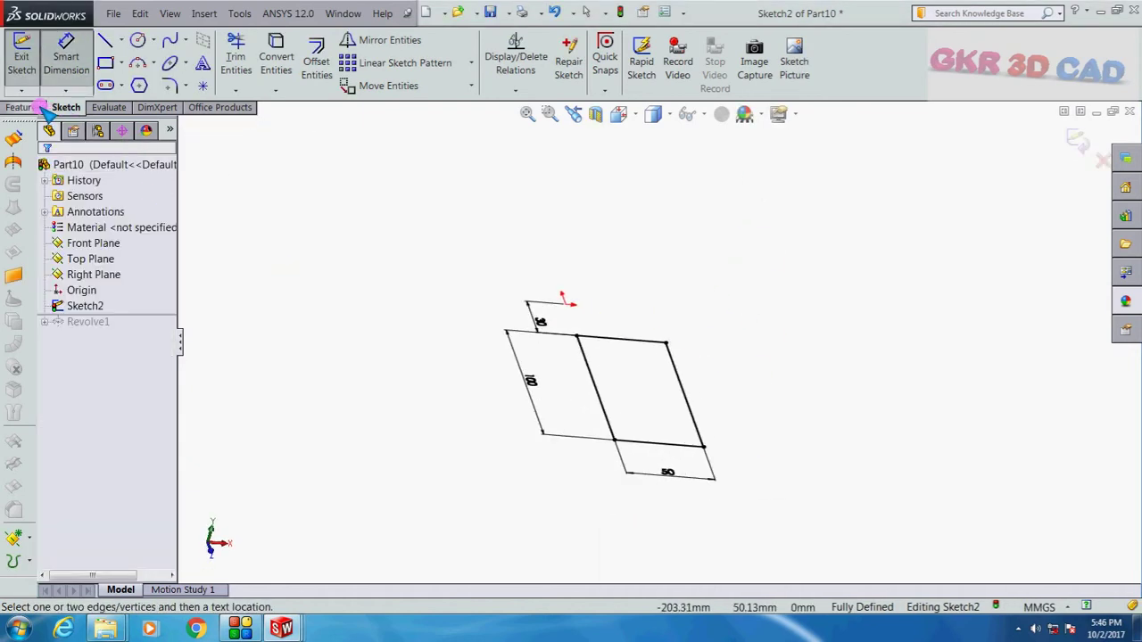
{"action": "left_click", "coordinate": [34, 107]}
{"action": "left_click", "coordinate": [28, 62]}
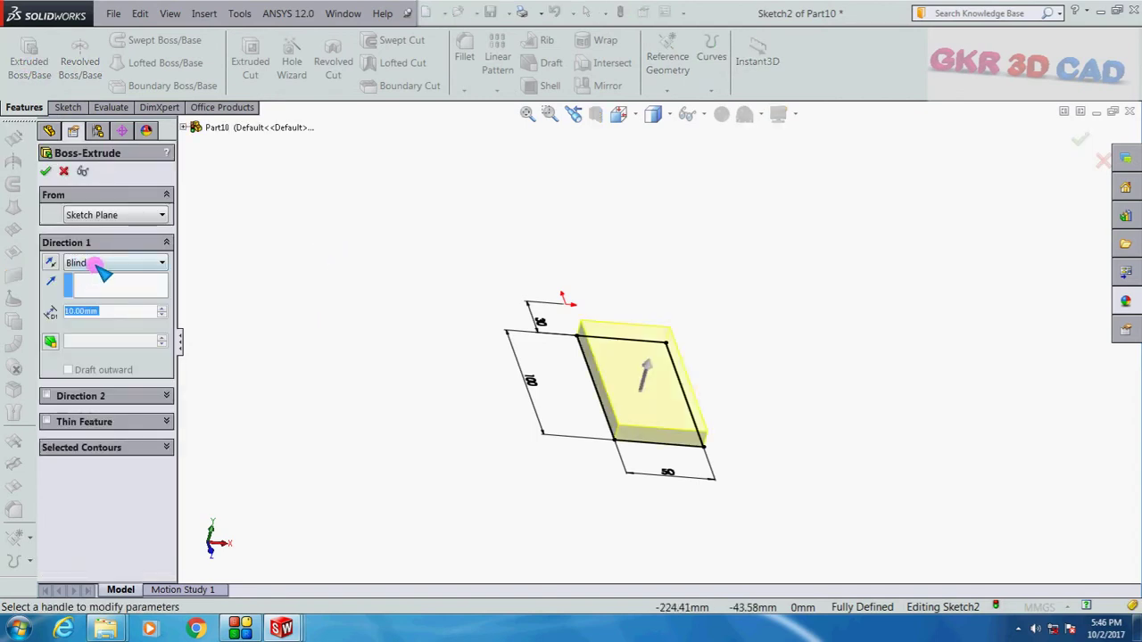
{"action": "left_click", "coordinate": [100, 266]}
{"action": "left_click", "coordinate": [79, 351]}
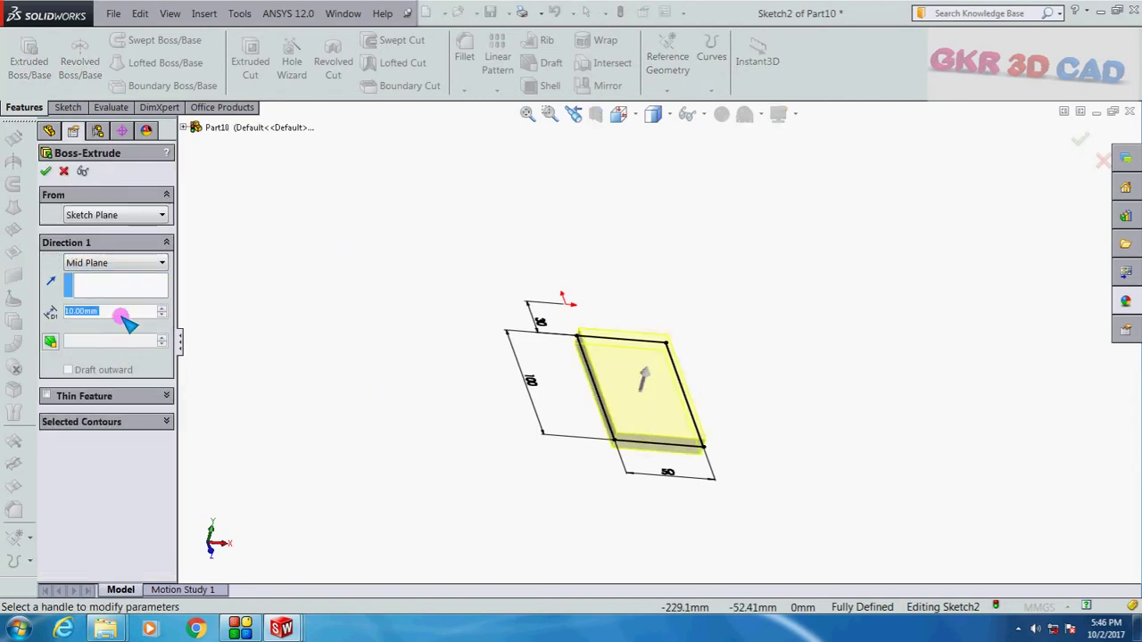
{"action": "type", "text": "80"}
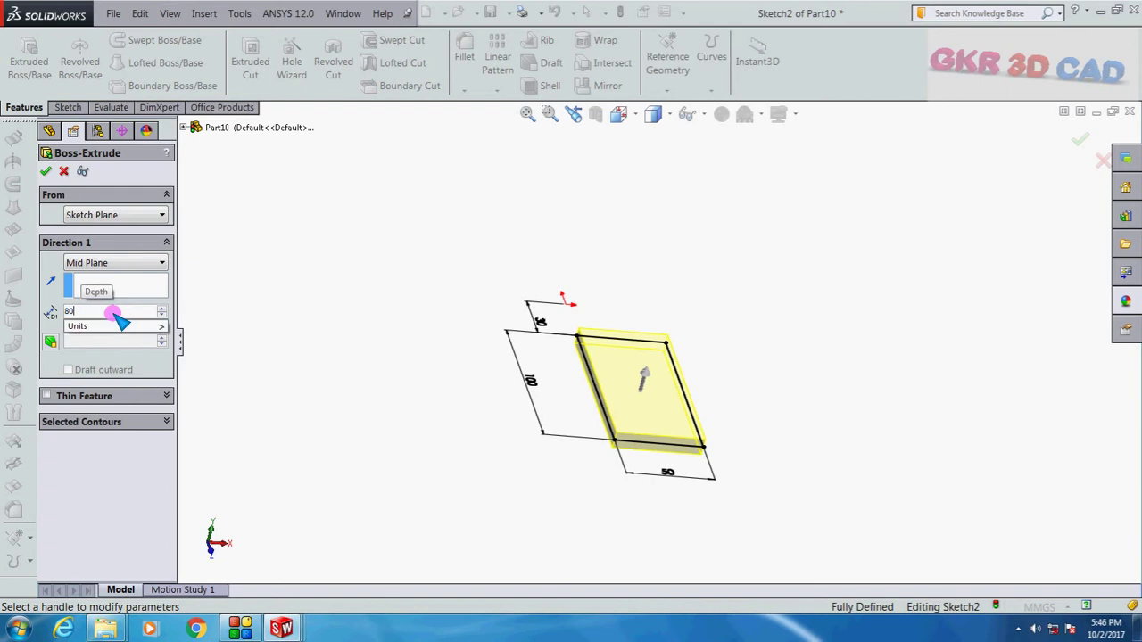
{"action": "key", "text": "Return"}
{"action": "left_click", "coordinate": [50, 170]}
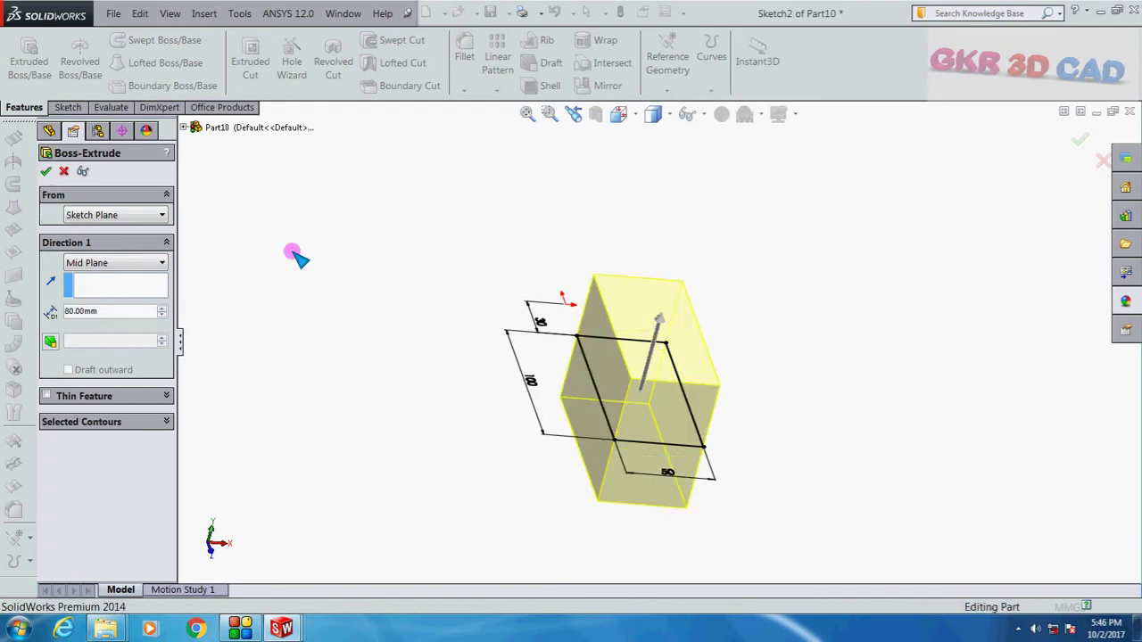
Roll the model forward past the revolve feature to restore the curved body beside the block
{"action": "scroll", "coordinate": [655, 375], "scroll_direction": "up", "scroll_amount": 2}
{"action": "middle_click_drag", "start_coordinate": [470, 277], "coordinate": [494, 387]}
{"action": "scroll", "coordinate": [675, 366], "scroll_direction": "down", "scroll_amount": 1}
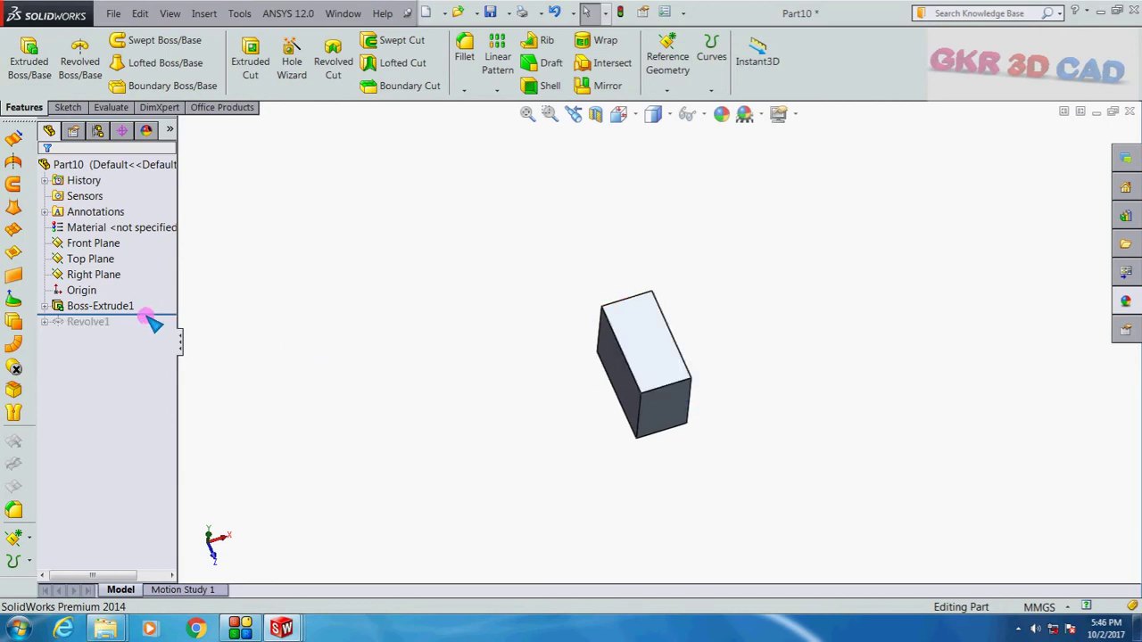
{"action": "left_click_drag", "start_coordinate": [151, 322], "coordinate": [154, 339]}
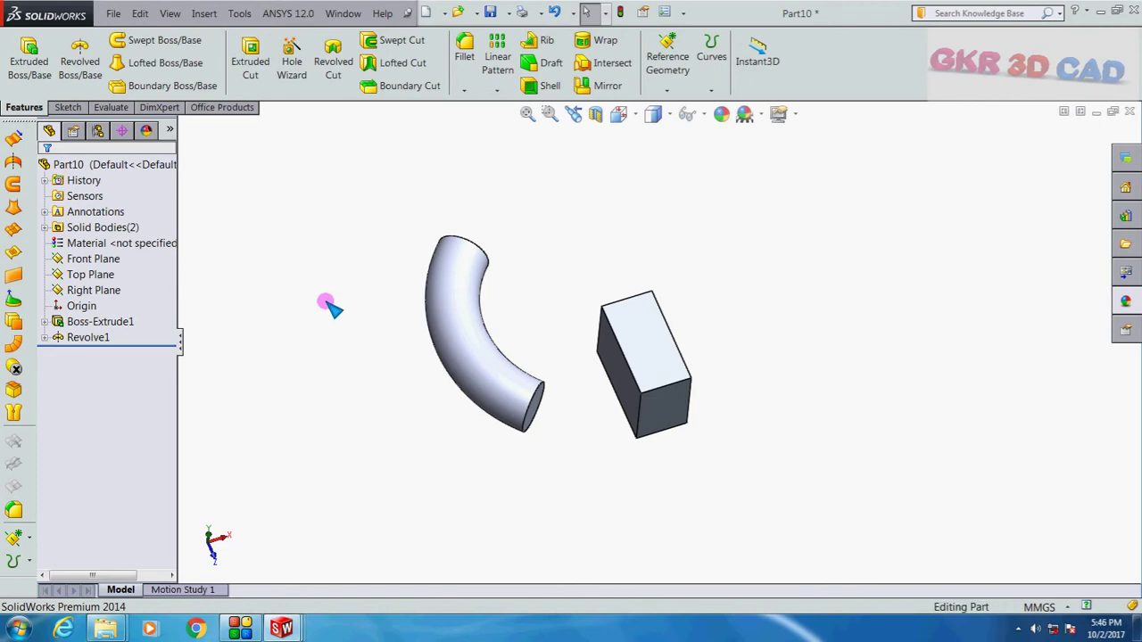
{"action": "left_click", "coordinate": [97, 337]}
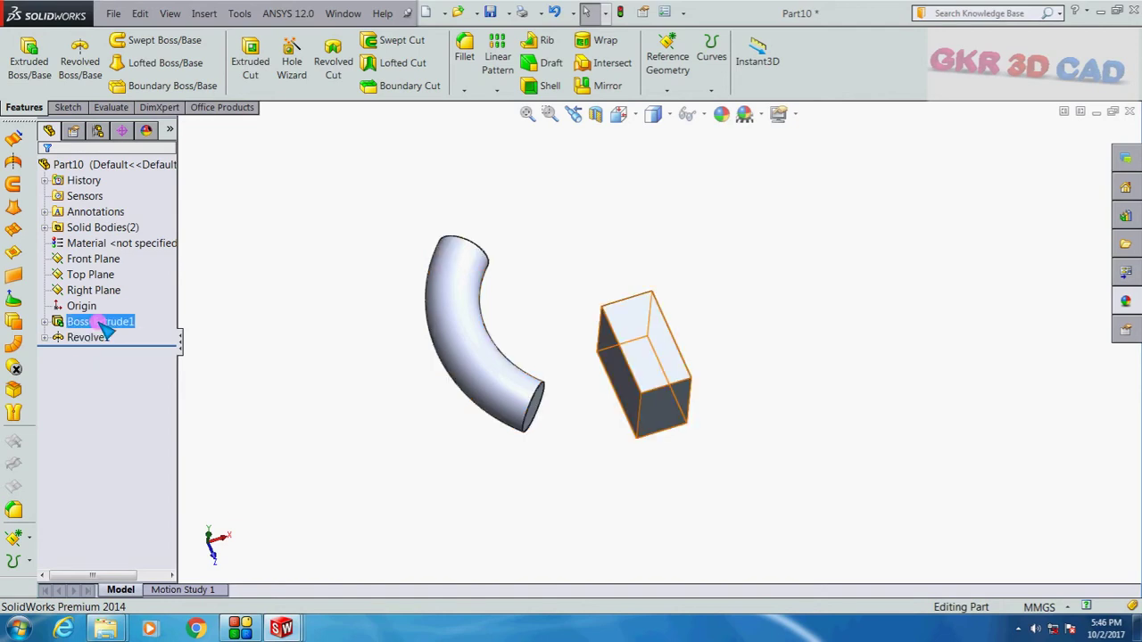
{"action": "left_click", "coordinate": [96, 321]}
{"action": "left_click", "coordinate": [290, 295]}
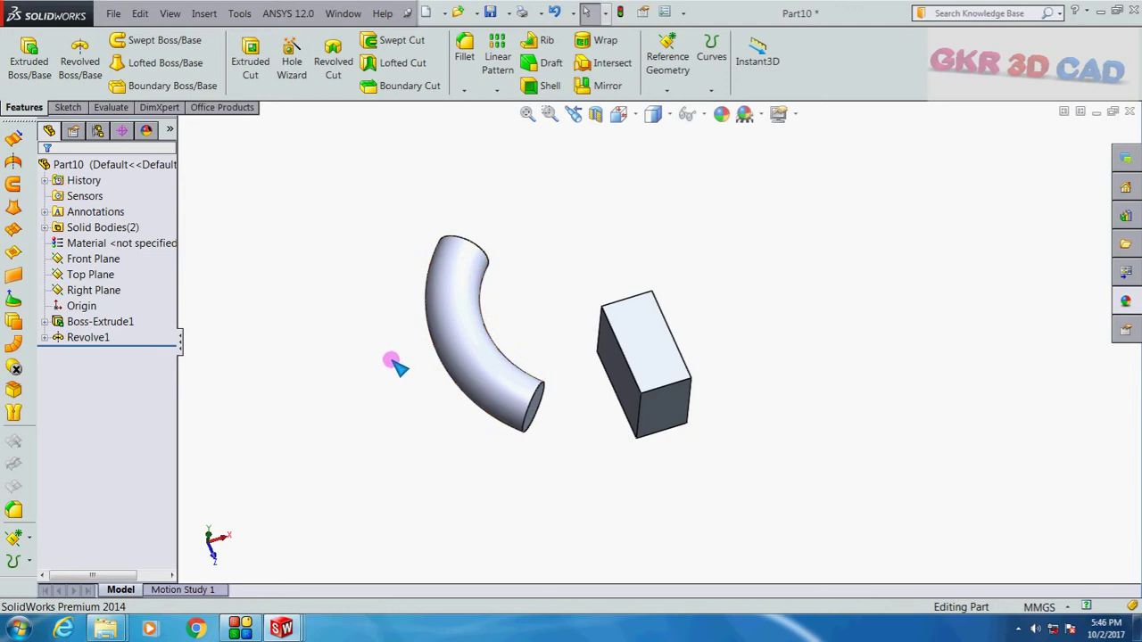
{"action": "middle_click_drag", "start_coordinate": [396, 365], "coordinate": [402, 333]}
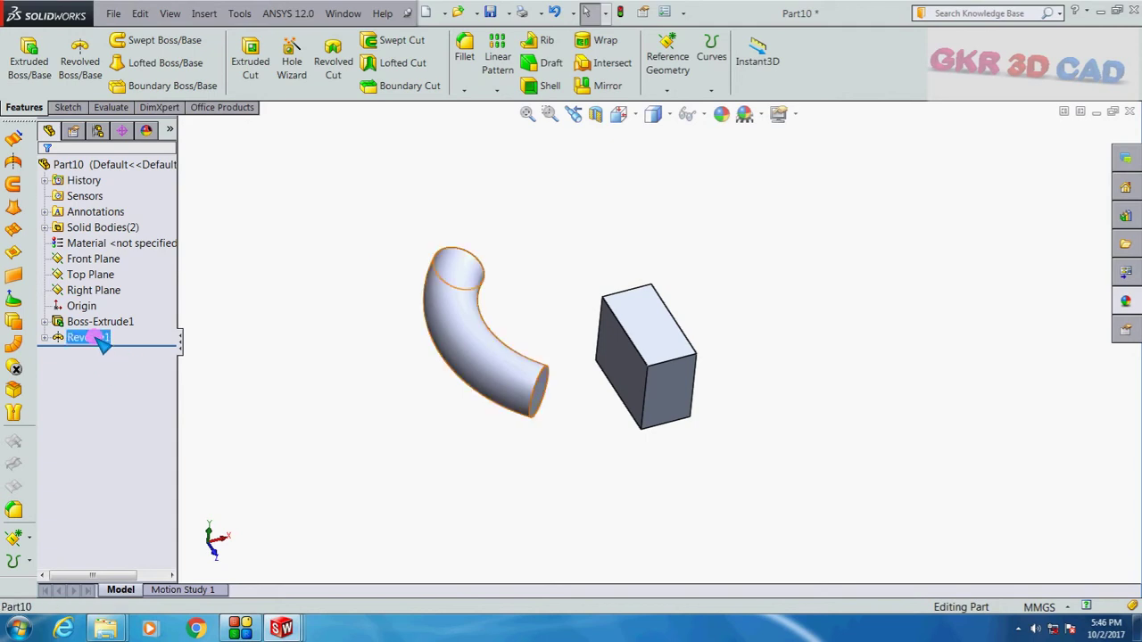
Try moving the revolve feature ahead of the block's extrusion in the feature order, and return it to its place after the extrusion
{"action": "left_click_drag", "start_coordinate": [89, 337], "coordinate": [99, 318]}
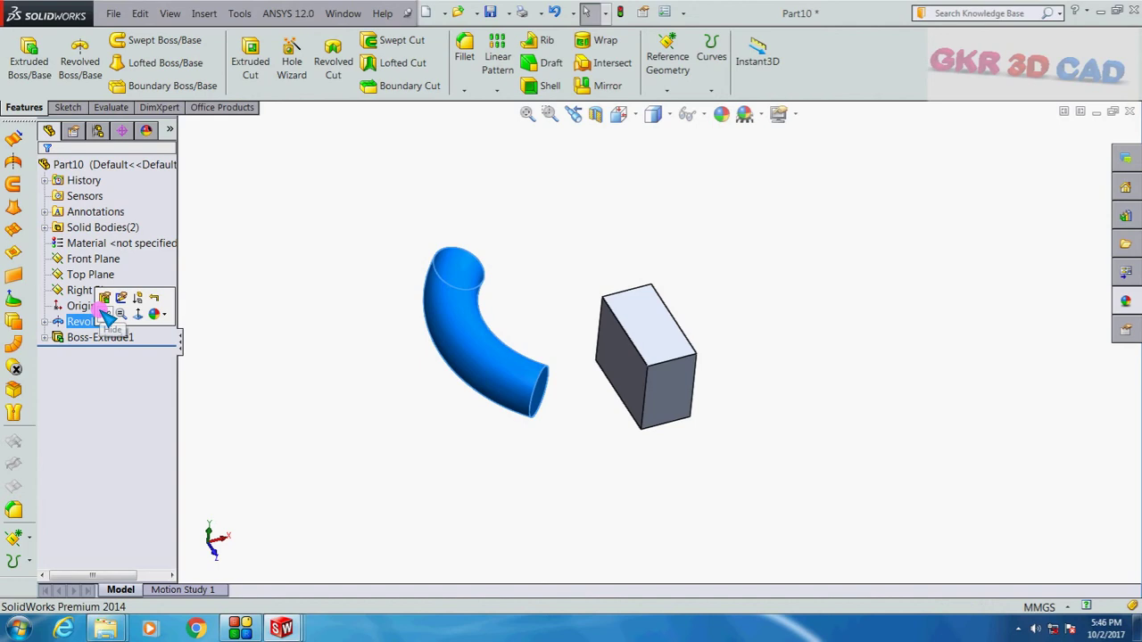
{"action": "left_click", "coordinate": [364, 387]}
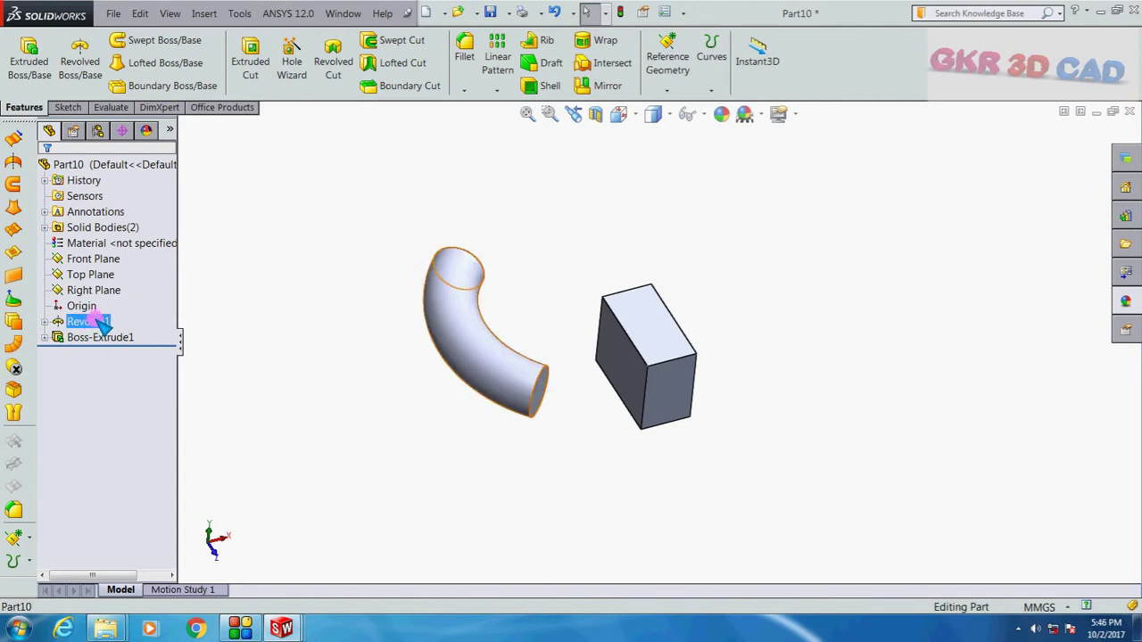
{"action": "left_click_drag", "start_coordinate": [104, 330], "coordinate": [116, 356]}
{"action": "left_click", "coordinate": [285, 378]}
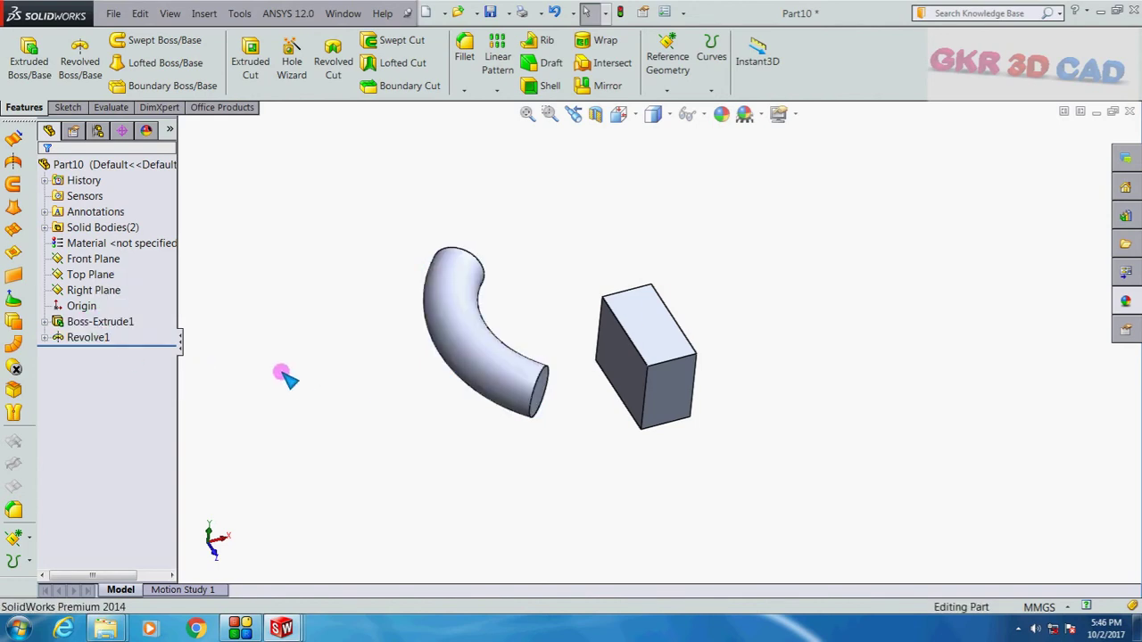
Edit the revolve feature and change its Direction 1 end condition to Blind
{"action": "left_click", "coordinate": [90, 337]}
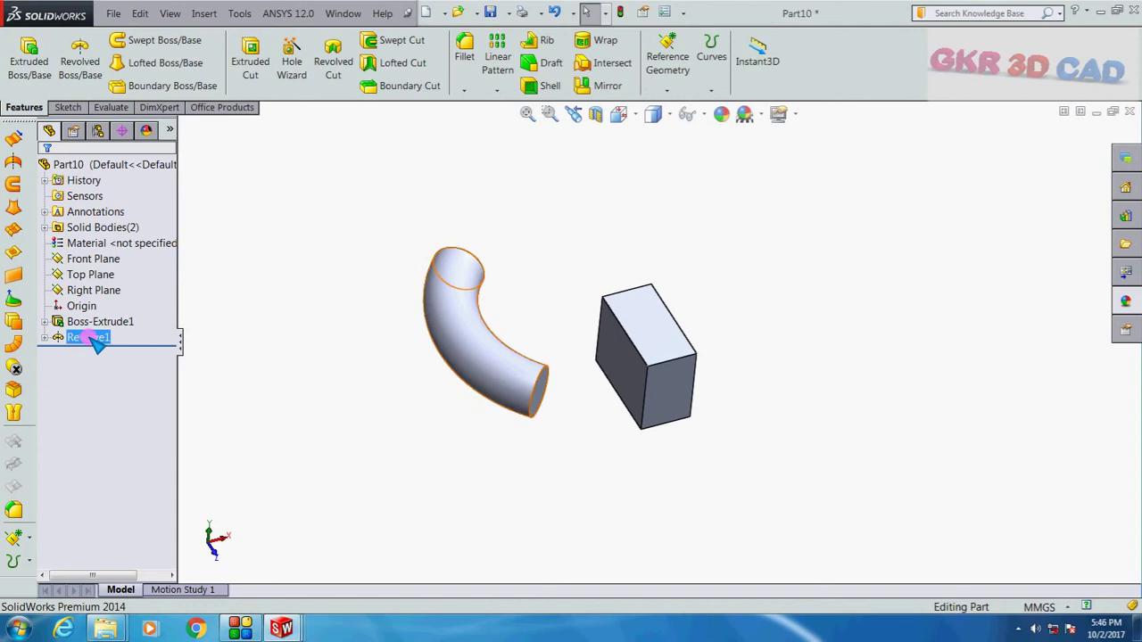
{"action": "right_click", "coordinate": [89, 337]}
{"action": "left_click", "coordinate": [110, 298]}
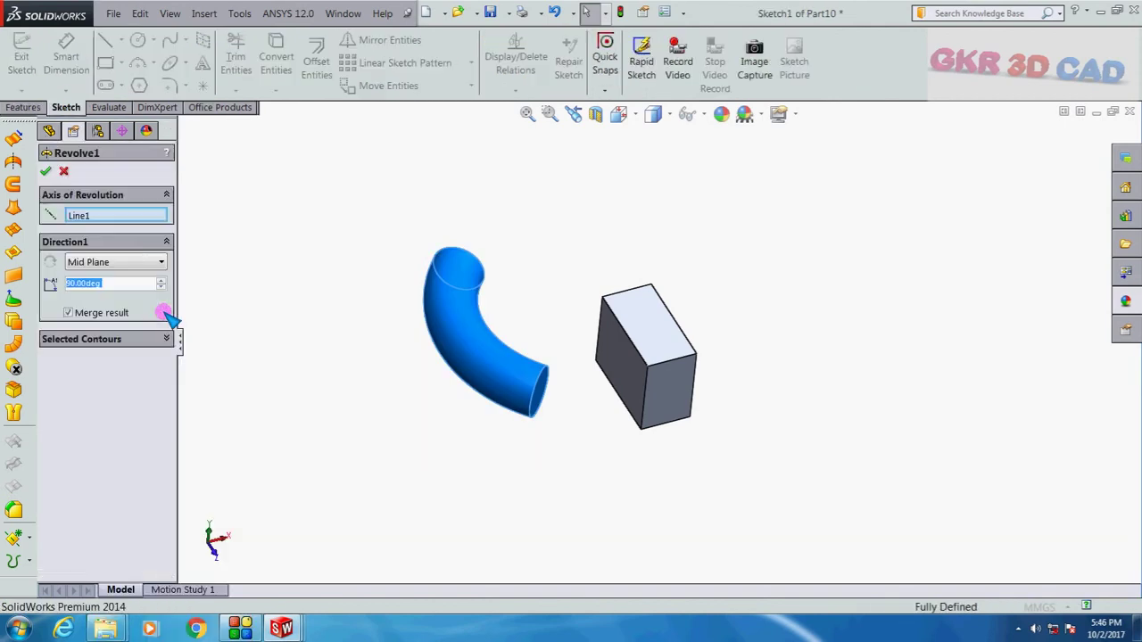
{"action": "scroll", "coordinate": [546, 311], "scroll_direction": "down", "scroll_amount": 1}
{"action": "middle_click_drag", "start_coordinate": [544, 295], "coordinate": [542, 431]}
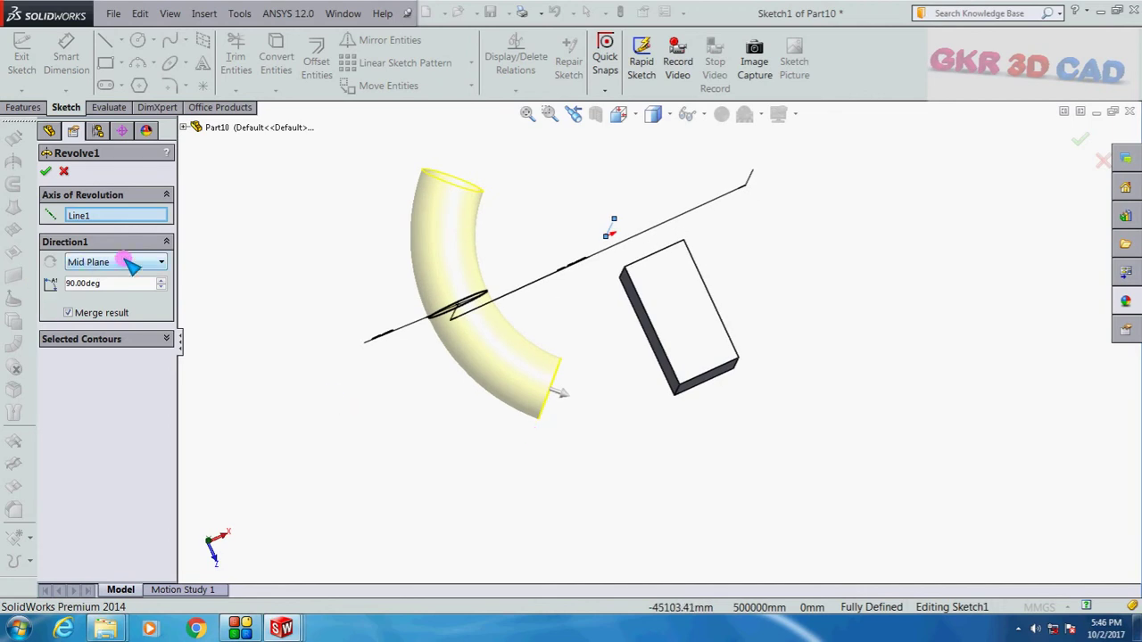
{"action": "left_click", "coordinate": [132, 262]}
{"action": "left_click", "coordinate": [89, 272]}
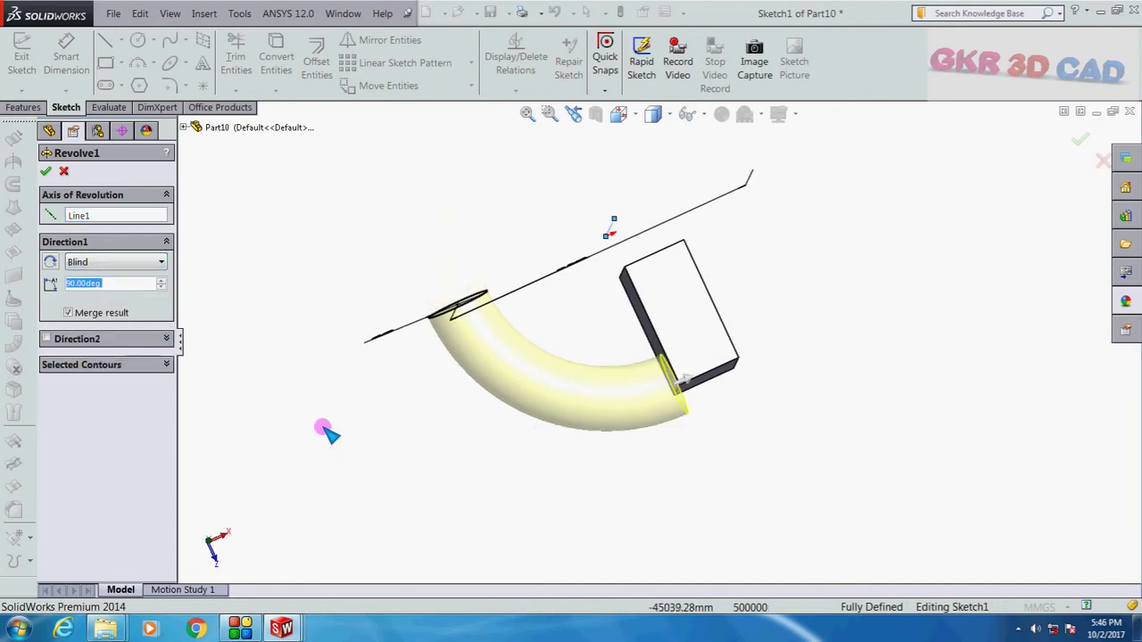
{"action": "middle_click_drag", "start_coordinate": [327, 433], "coordinate": [339, 374]}
Set the revolve's end condition to Up To Vertex, ending at the block's upper corner nearest the tube end, and accept the edit
{"action": "left_click", "coordinate": [125, 262]}
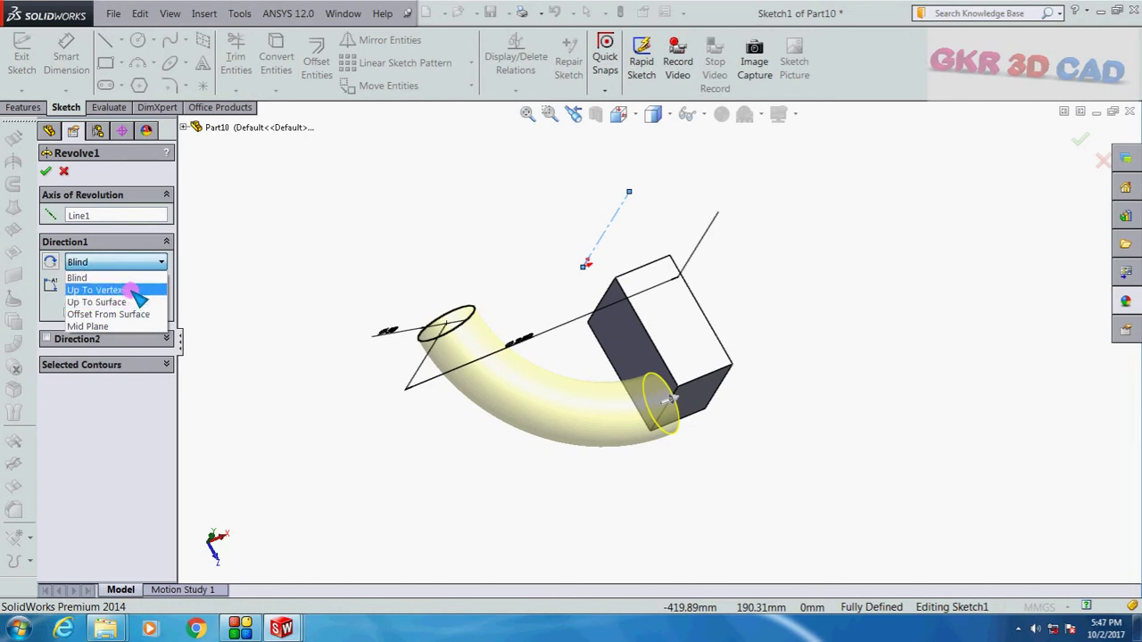
{"action": "left_click", "coordinate": [125, 290]}
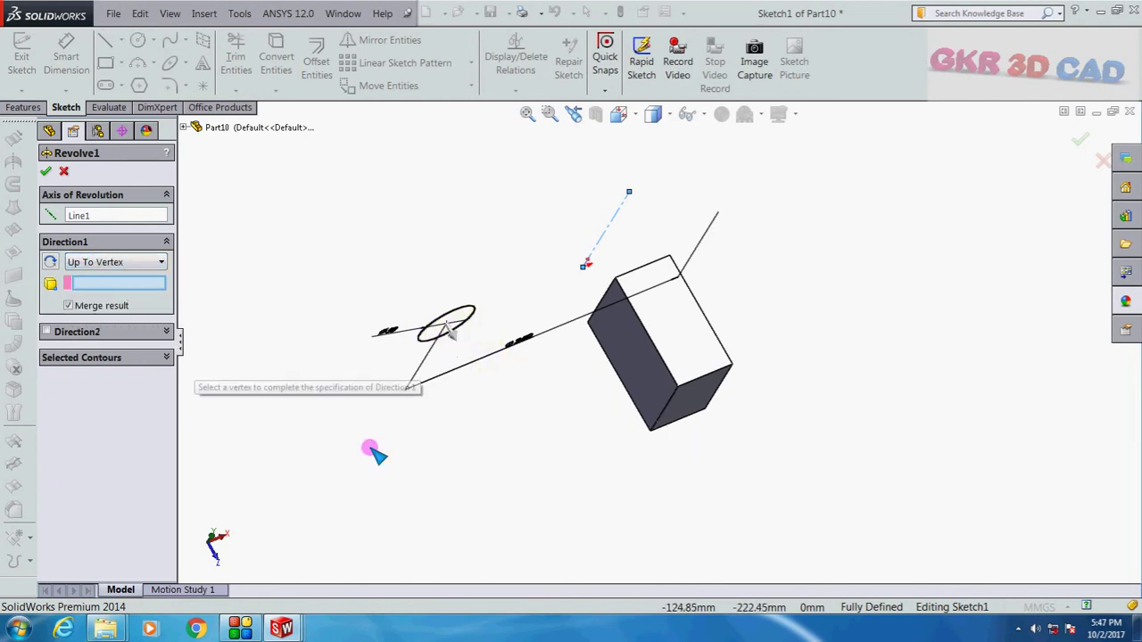
{"action": "left_click", "coordinate": [681, 389]}
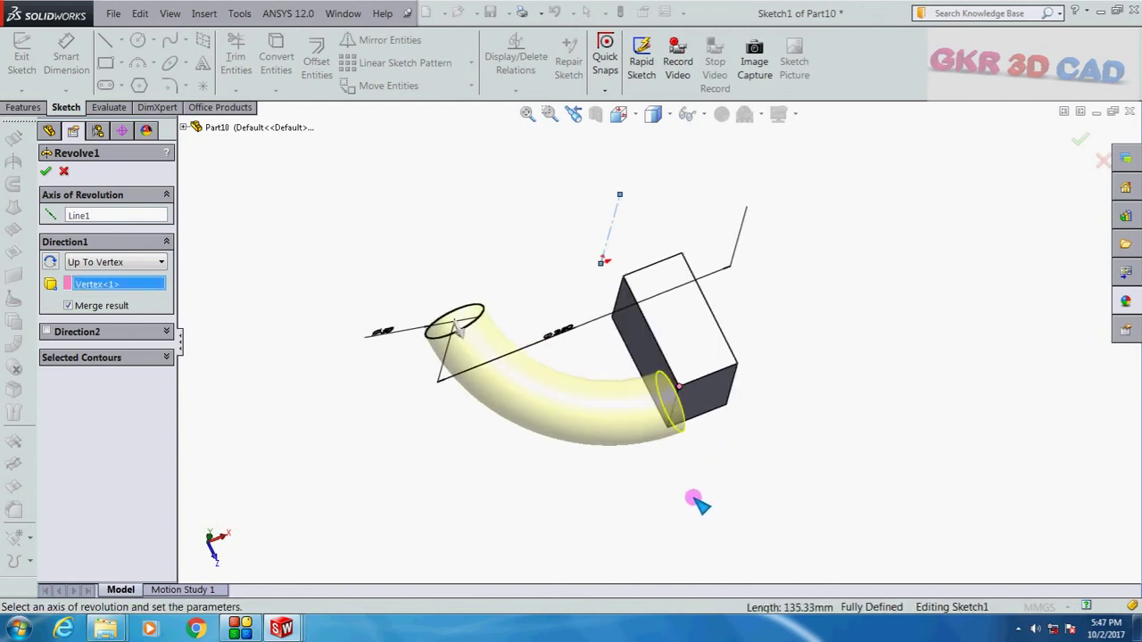
{"action": "left_click", "coordinate": [46, 171]}
{"action": "left_click", "coordinate": [279, 407]}
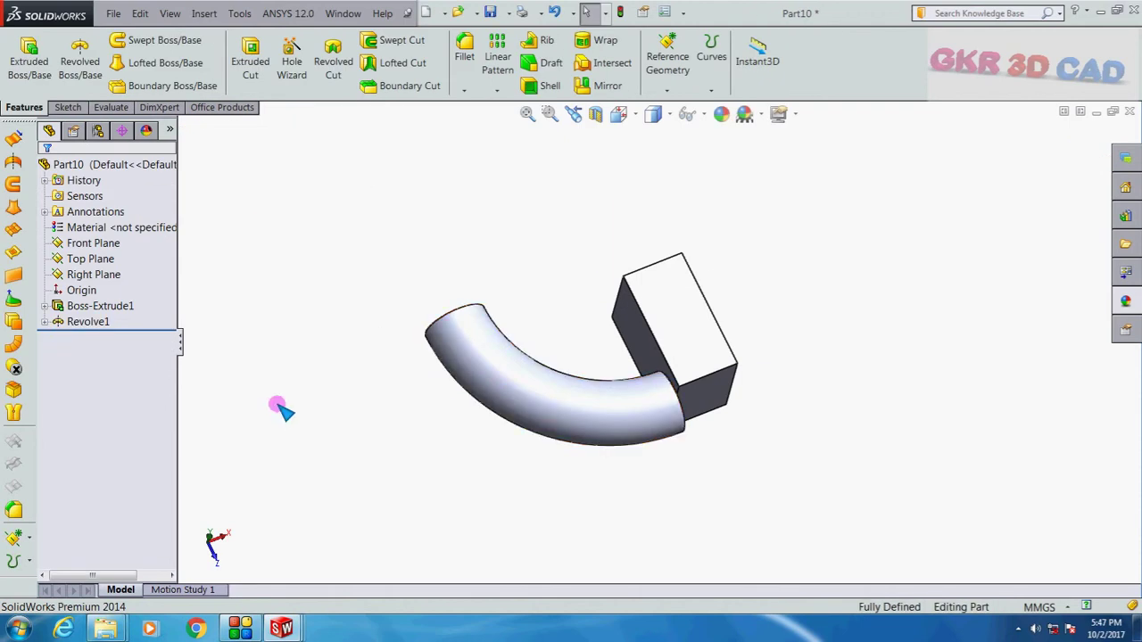
Edit the revolve feature to end Up To Surface at the block's side face that faces the tube
{"action": "right_click", "coordinate": [87, 321]}
{"action": "left_click", "coordinate": [99, 283]}
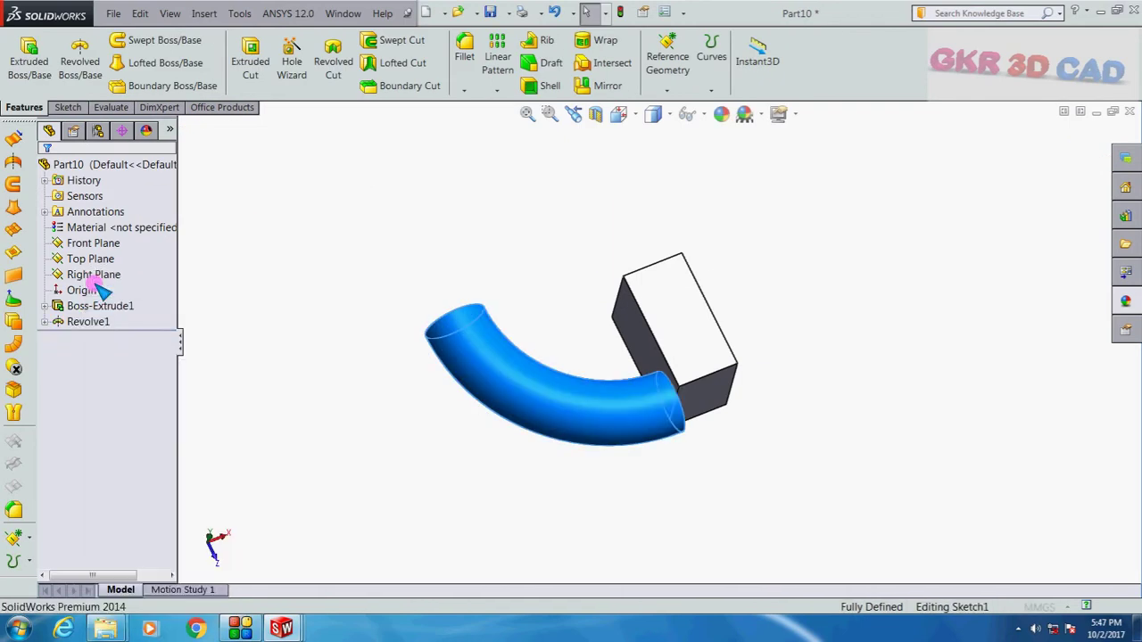
{"action": "left_click", "coordinate": [133, 264]}
{"action": "left_click", "coordinate": [89, 278]}
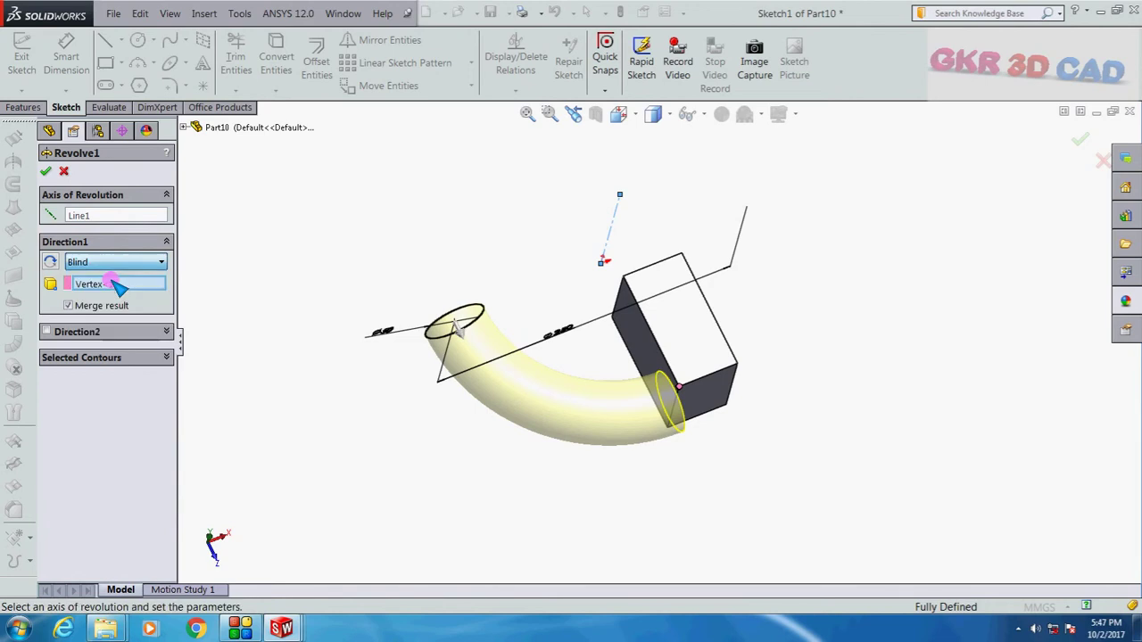
{"action": "left_click", "coordinate": [111, 262]}
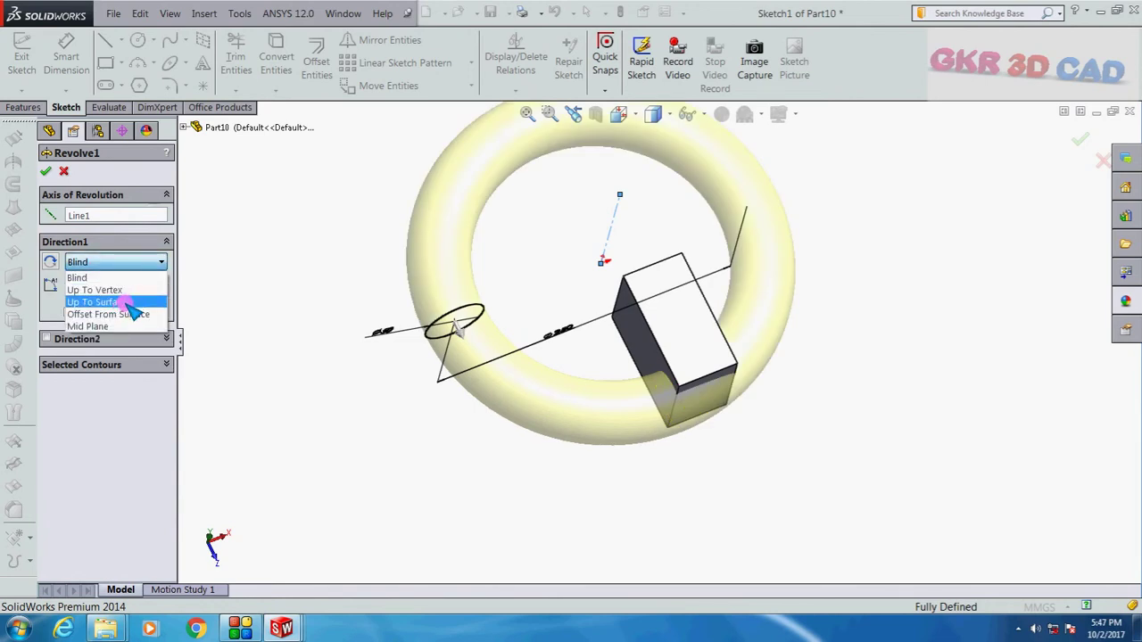
{"action": "left_click", "coordinate": [126, 304]}
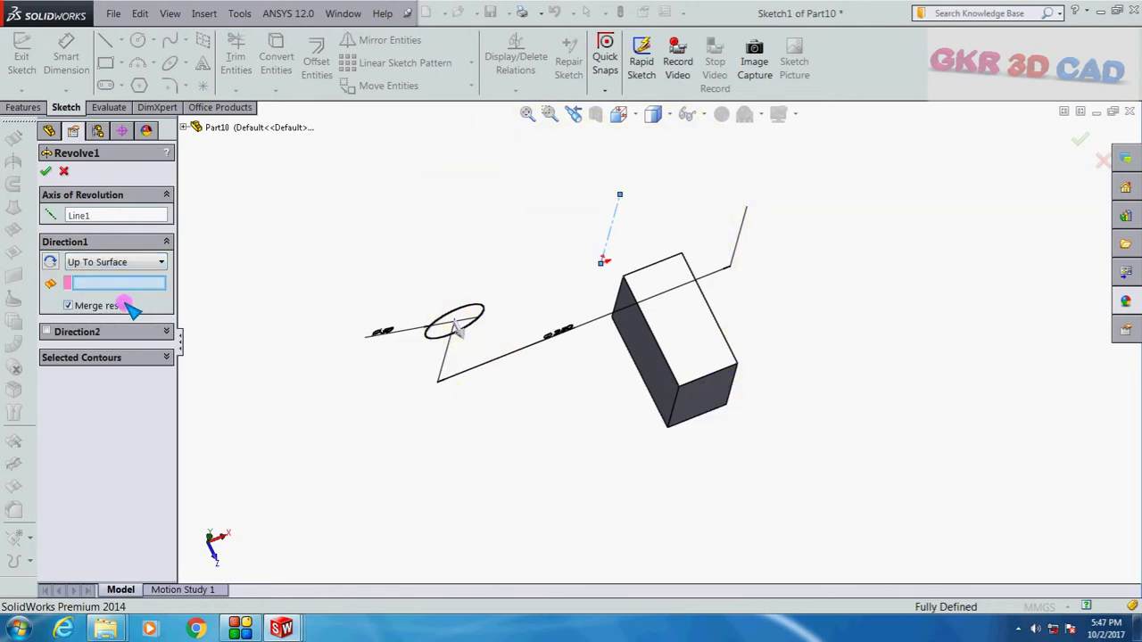
{"action": "left_click", "coordinate": [655, 370]}
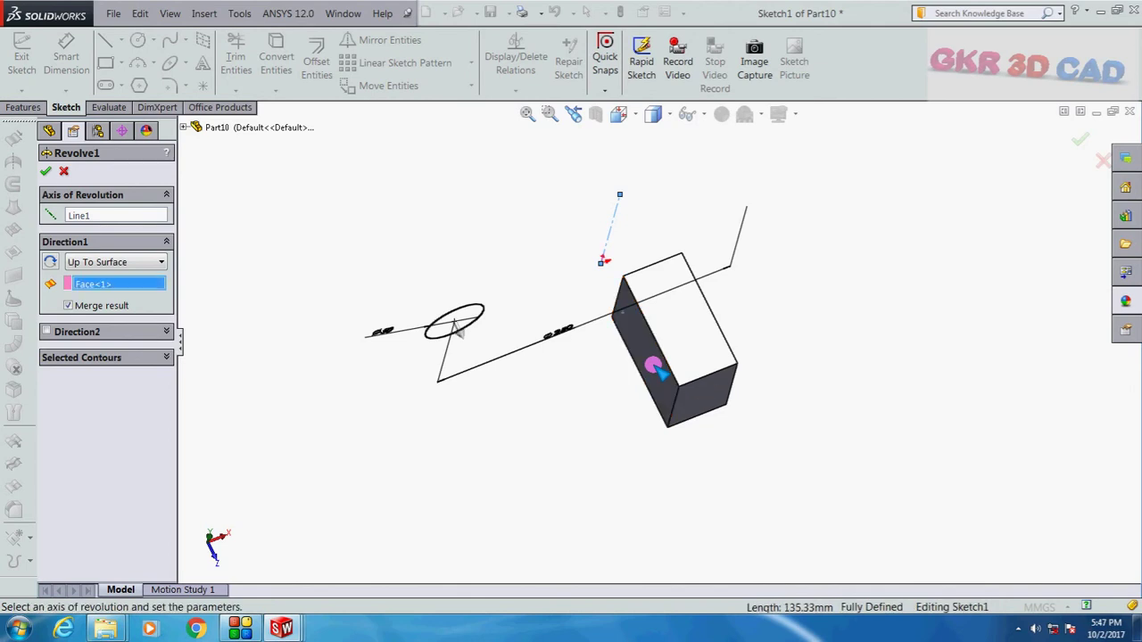
{"action": "left_click", "coordinate": [50, 171]}
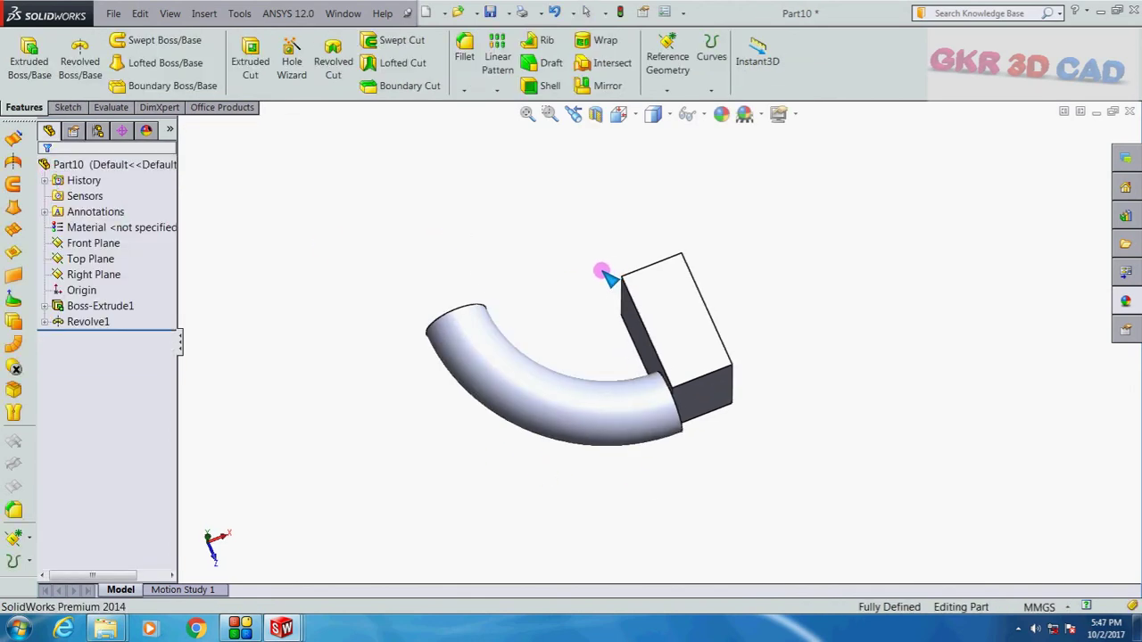
Set the block's length dimension to 130 mm and rebuild the part
{"action": "left_click", "coordinate": [683, 334]}
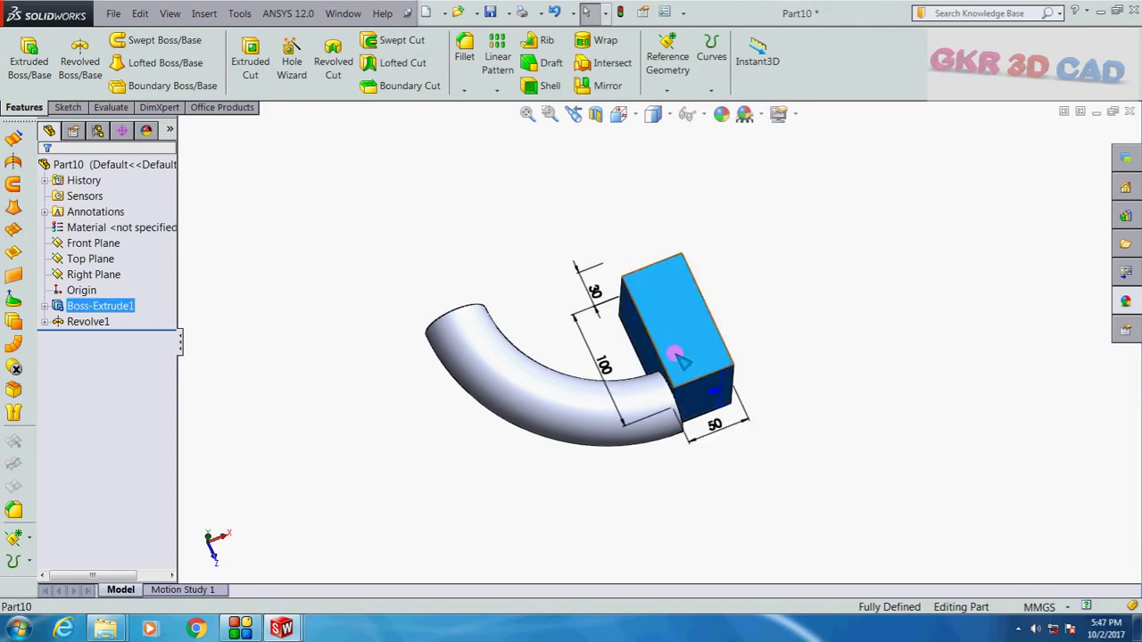
{"action": "left_click", "coordinate": [609, 370]}
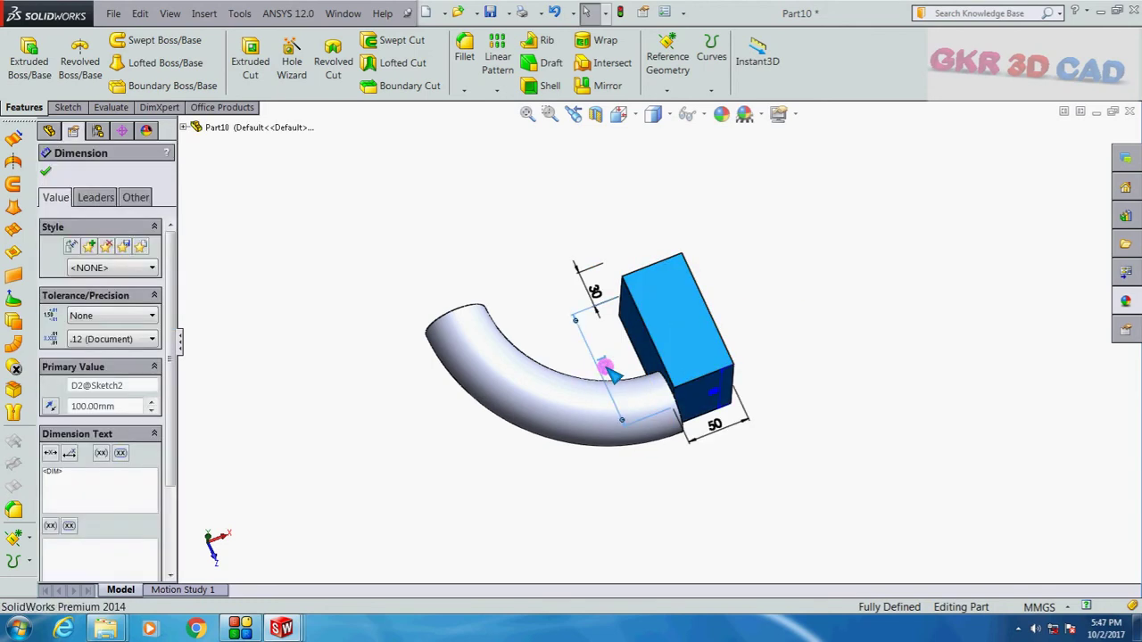
{"action": "double_click", "coordinate": [609, 372]}
{"action": "type", "text": "130"}
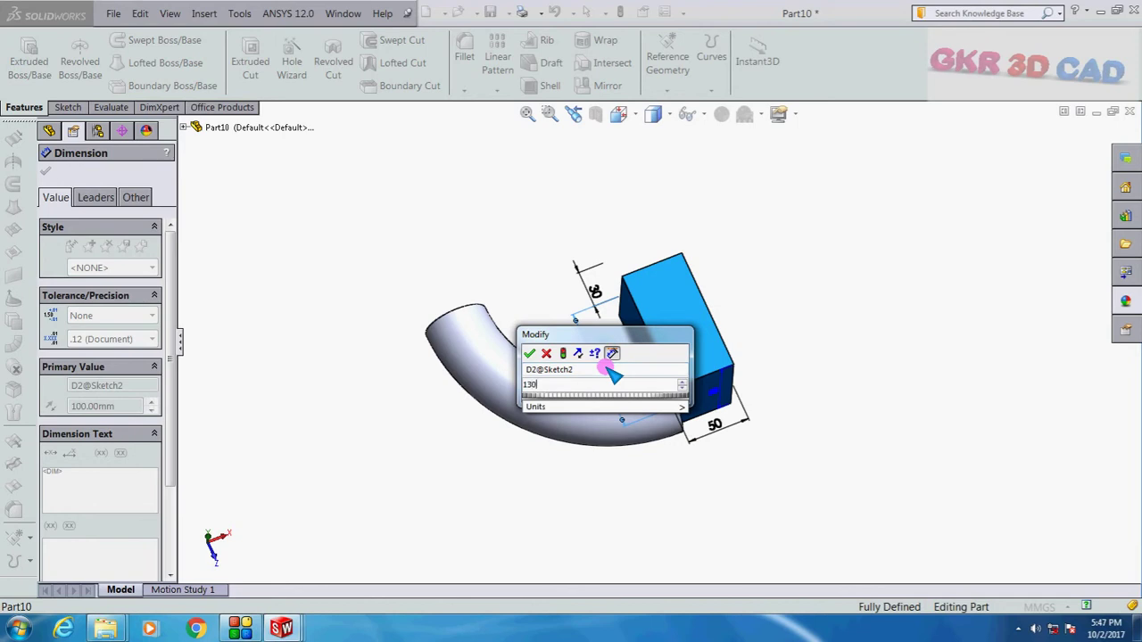
{"action": "key", "text": "Return"}
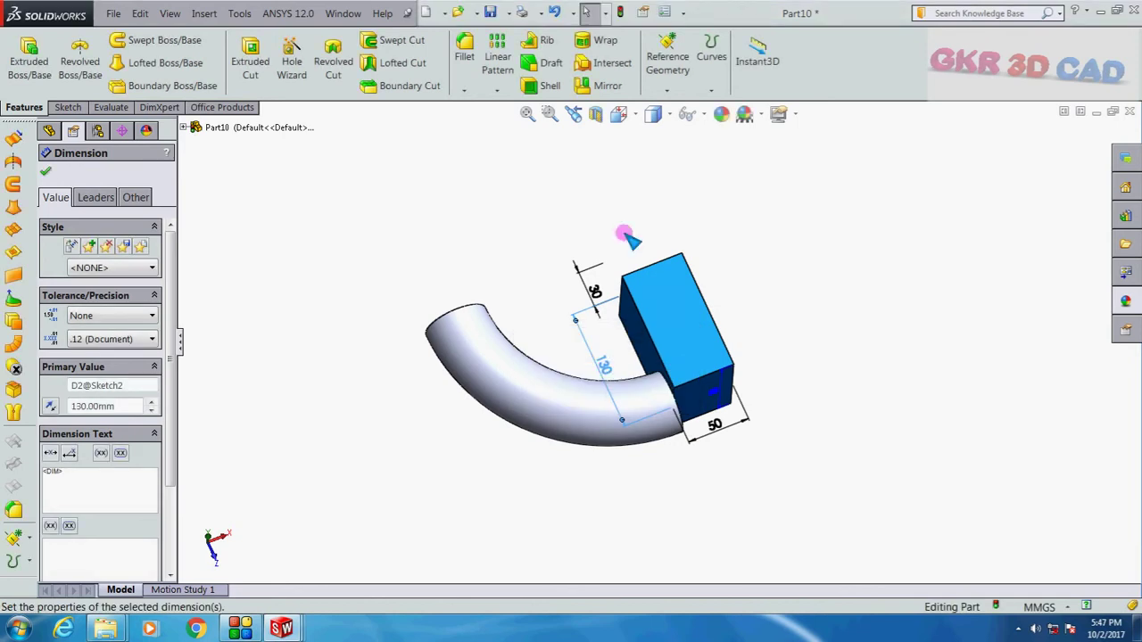
{"action": "left_click", "coordinate": [619, 12]}
{"action": "middle_click_drag", "start_coordinate": [712, 493], "coordinate": [612, 485]}
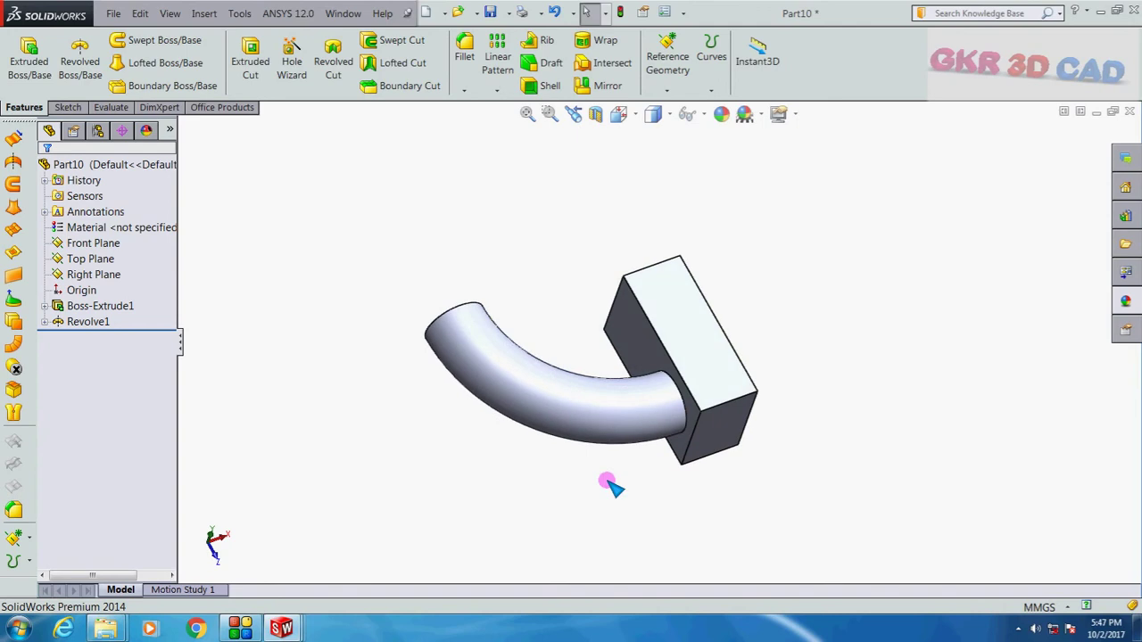
Edit the revolve feature and change its end condition to Offset From Surface, keeping the block's side face as reference
{"action": "right_click", "coordinate": [89, 323]}
{"action": "left_click", "coordinate": [95, 284]}
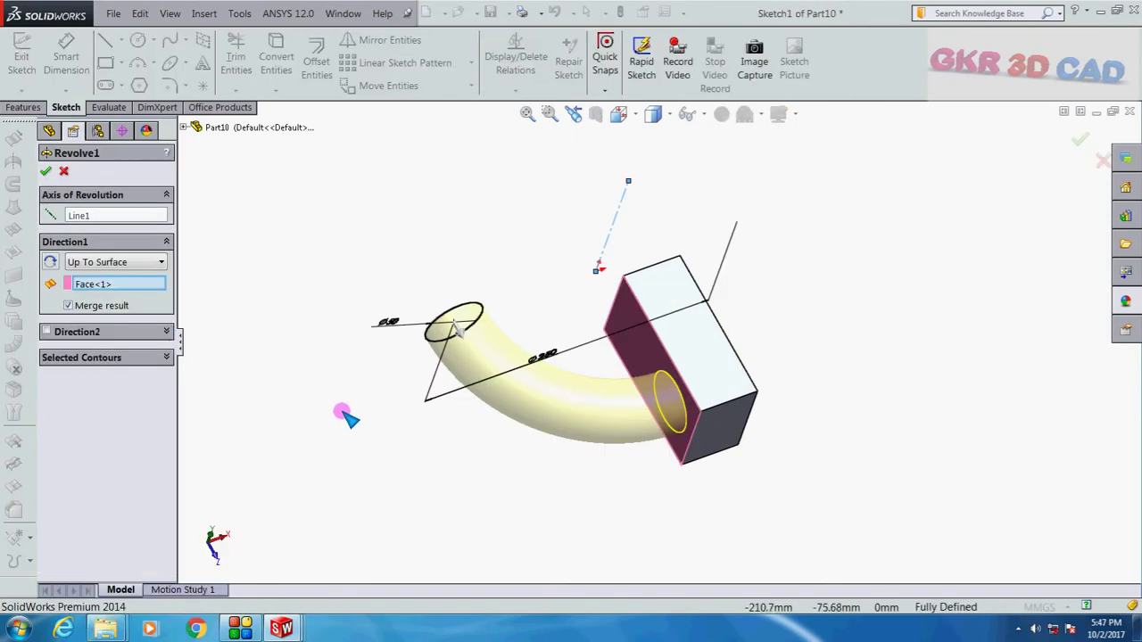
{"action": "left_click", "coordinate": [129, 268]}
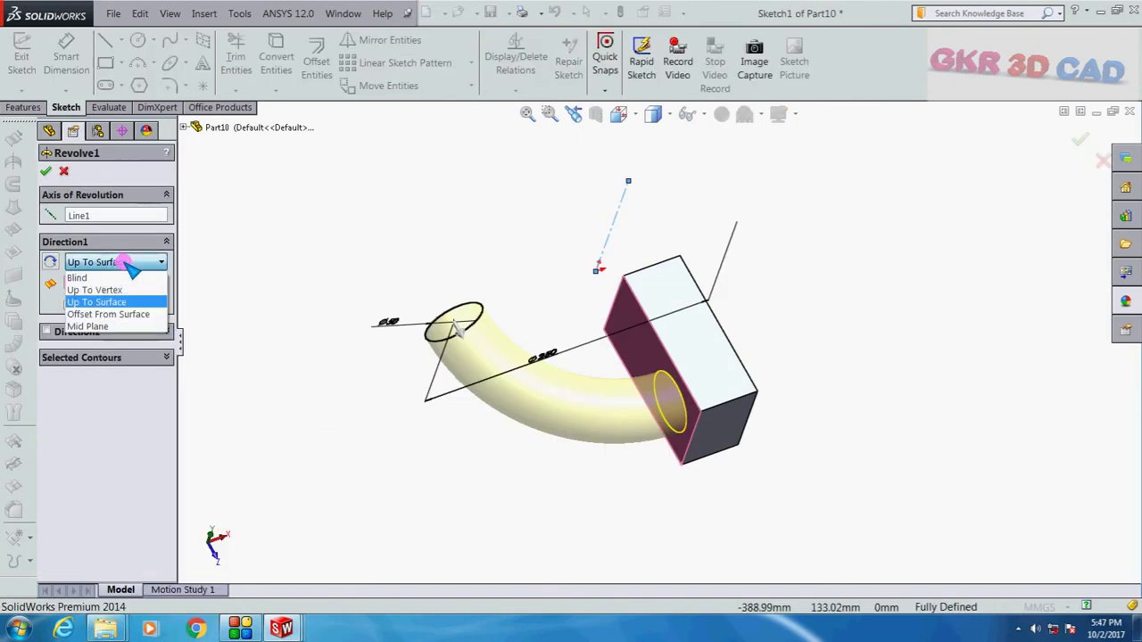
{"action": "left_click", "coordinate": [143, 323]}
{"action": "scroll", "coordinate": [665, 486], "scroll_direction": "up", "scroll_amount": 3}
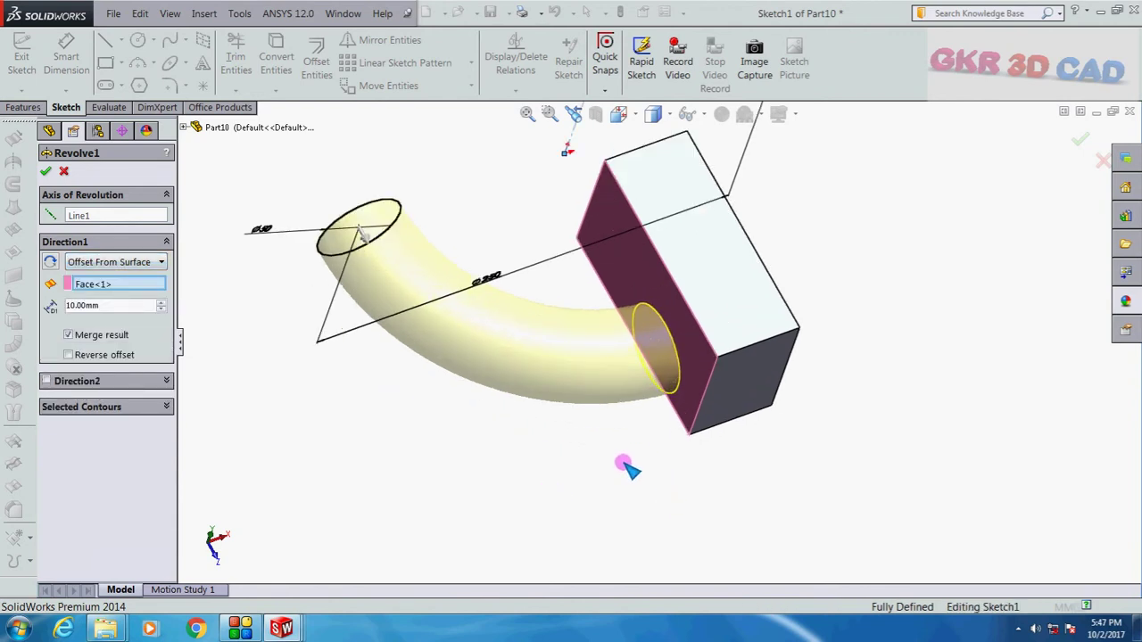
{"action": "middle_click_drag", "start_coordinate": [622, 462], "coordinate": [608, 469]}
{"action": "scroll", "coordinate": [690, 305], "scroll_direction": "down", "scroll_amount": 4}
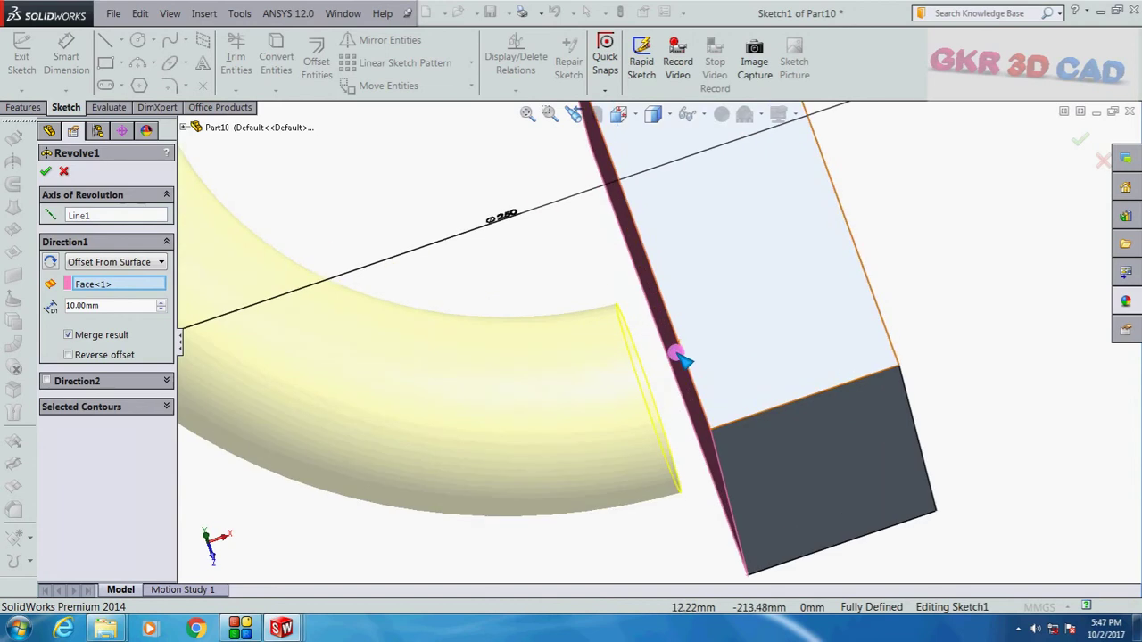
{"action": "mouse_move", "coordinate": [680, 356]}
{"action": "middle_mouse_down"}
{"action": "mouse_move", "coordinate": [693, 336]}
{"action": "mouse_move", "coordinate": [668, 364]}
{"action": "middle_mouse_up"}
{"action": "scroll", "coordinate": [673, 402], "scroll_direction": "up", "scroll_amount": 3}
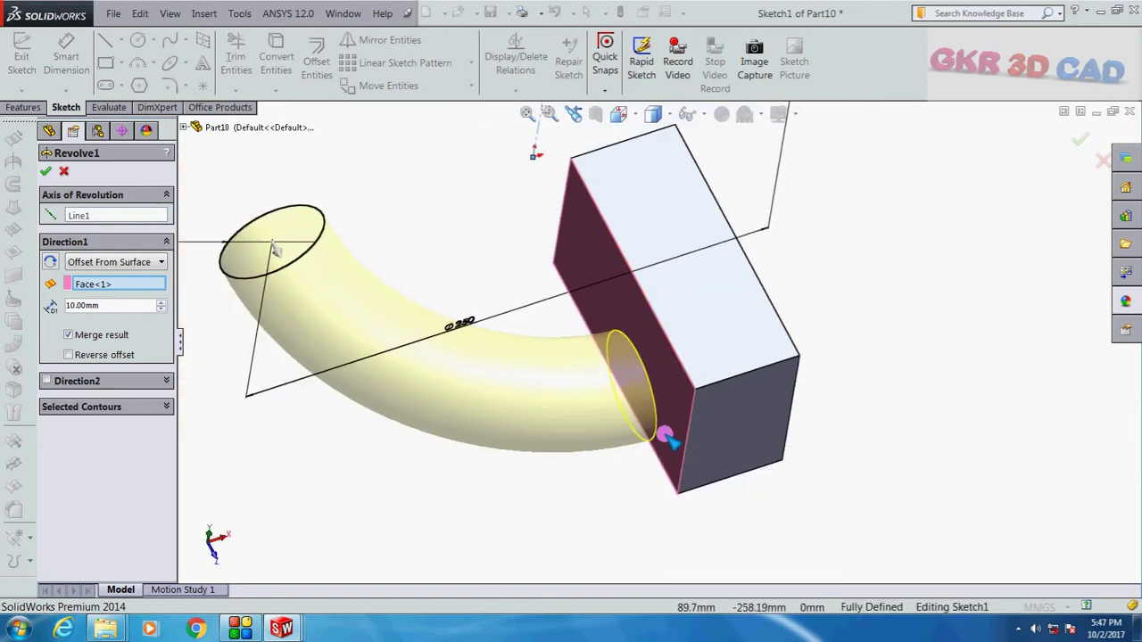
{"action": "middle_click_drag", "start_coordinate": [669, 437], "coordinate": [597, 399]}
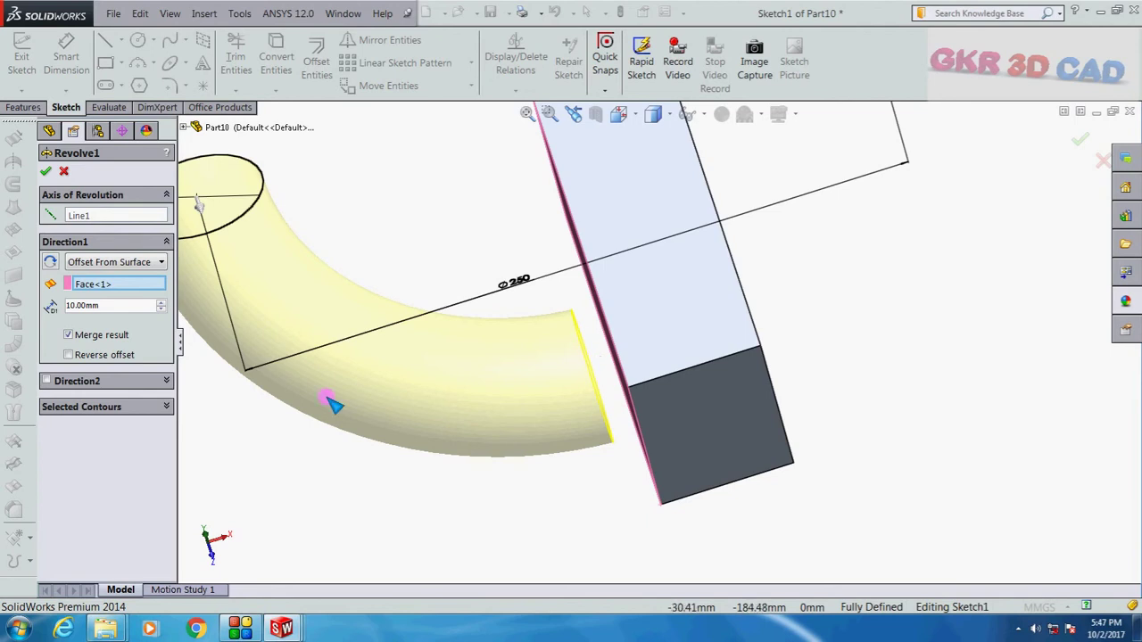
Set the revolve's offset distance from the block face to 40 mm and accept the edit
{"action": "left_click", "coordinate": [164, 302]}
{"action": "left_click", "coordinate": [164, 301]}
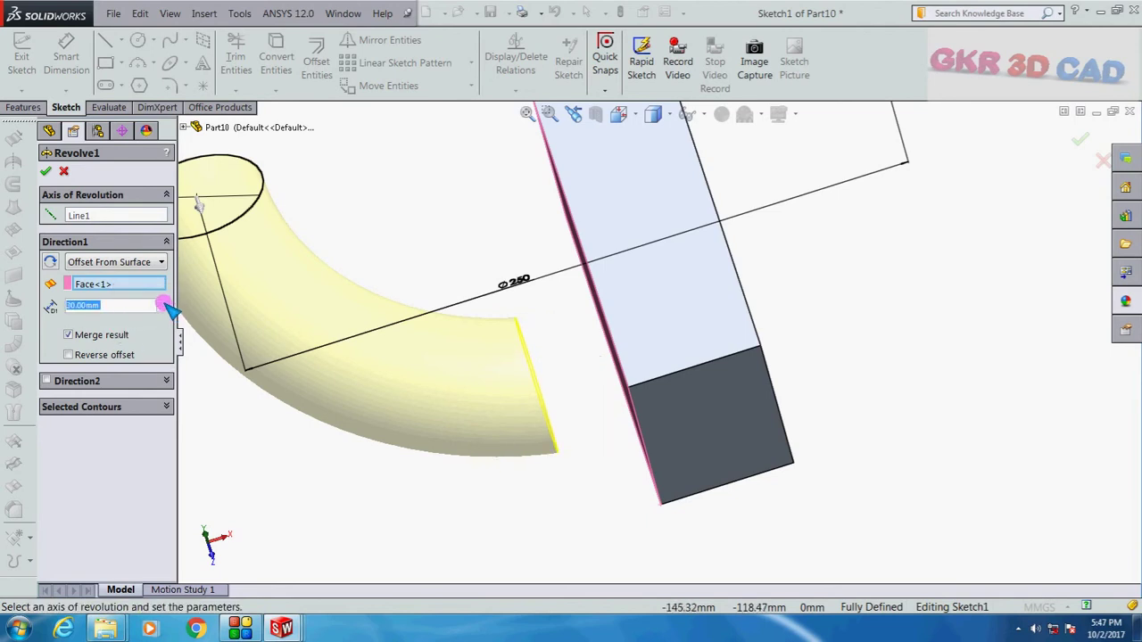
{"action": "left_click", "coordinate": [164, 301]}
{"action": "scroll", "coordinate": [553, 465], "scroll_direction": "up", "scroll_amount": 3}
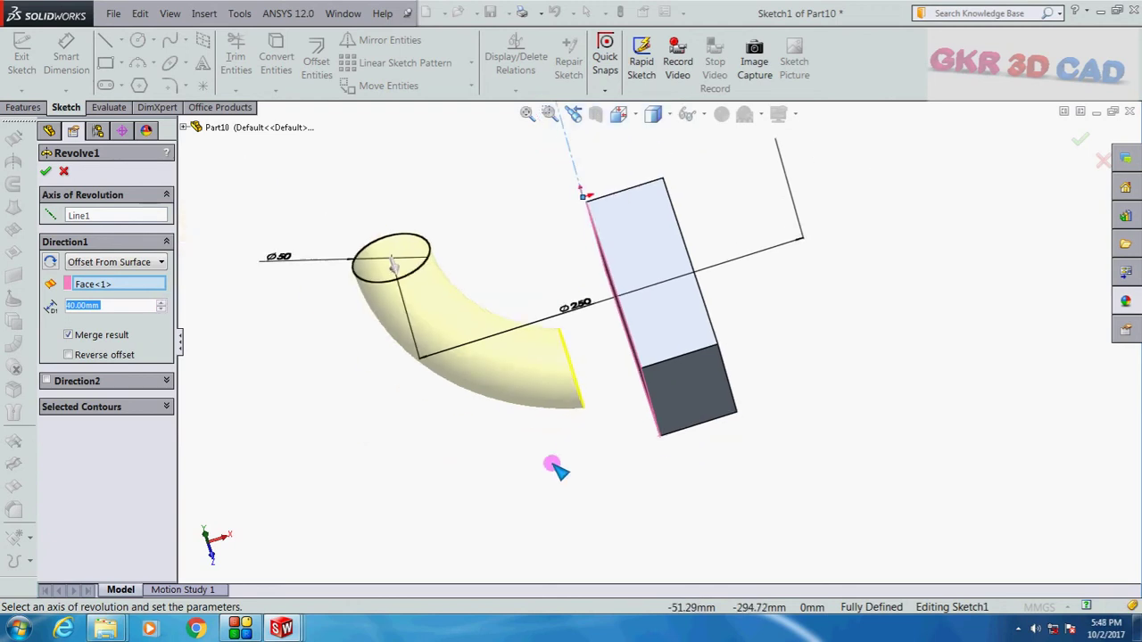
{"action": "left_click", "coordinate": [48, 172]}
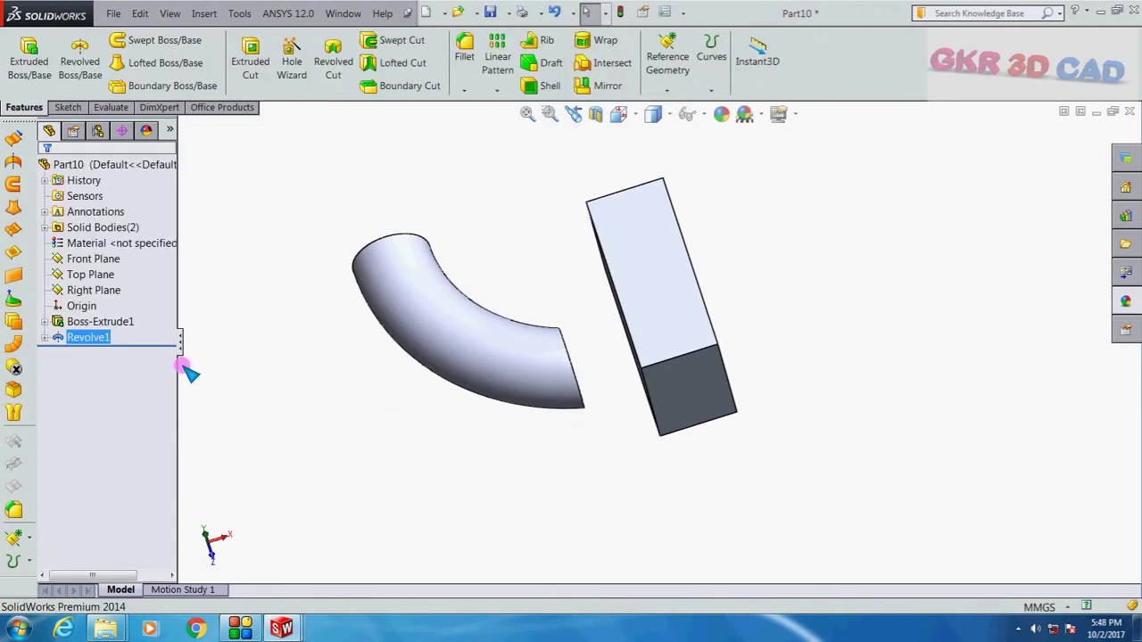
{"action": "middle_click_drag", "start_coordinate": [601, 459], "coordinate": [625, 452]}
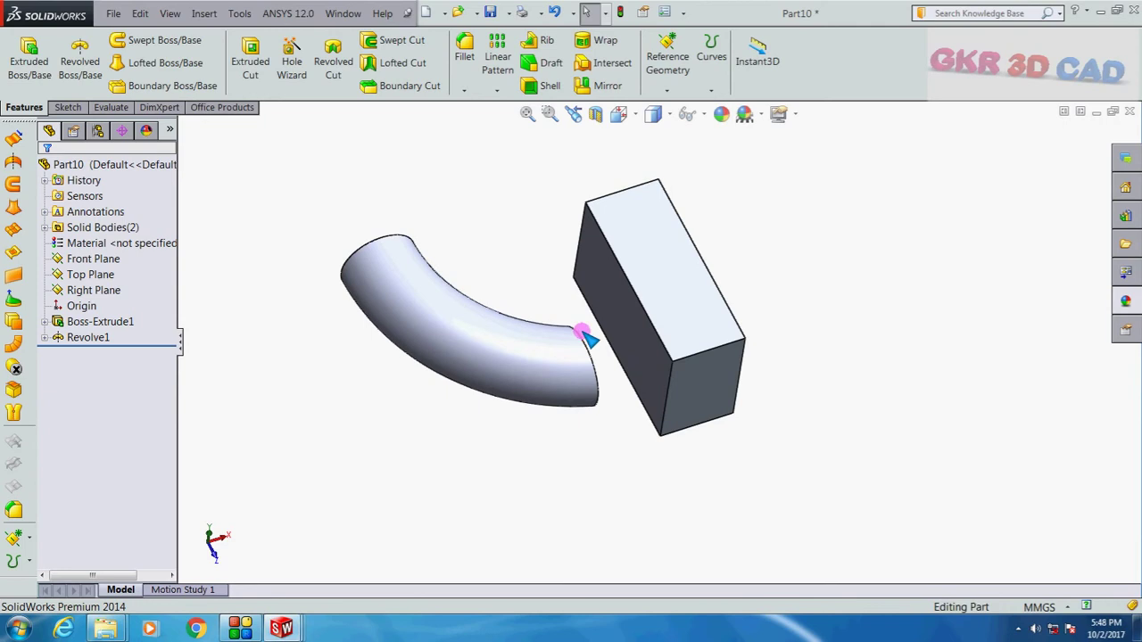
{"action": "middle_click_drag", "start_coordinate": [586, 331], "coordinate": [637, 357]}
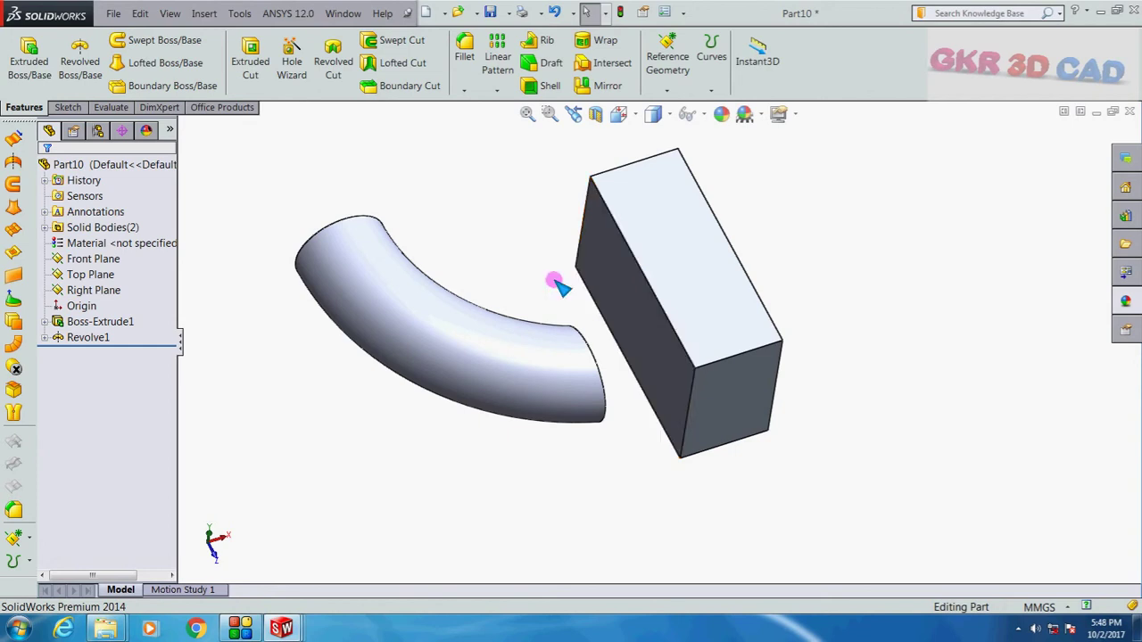
Edit the revolve feature and reverse its offset to the opposite side of the block's reference face
{"action": "left_click", "coordinate": [88, 337]}
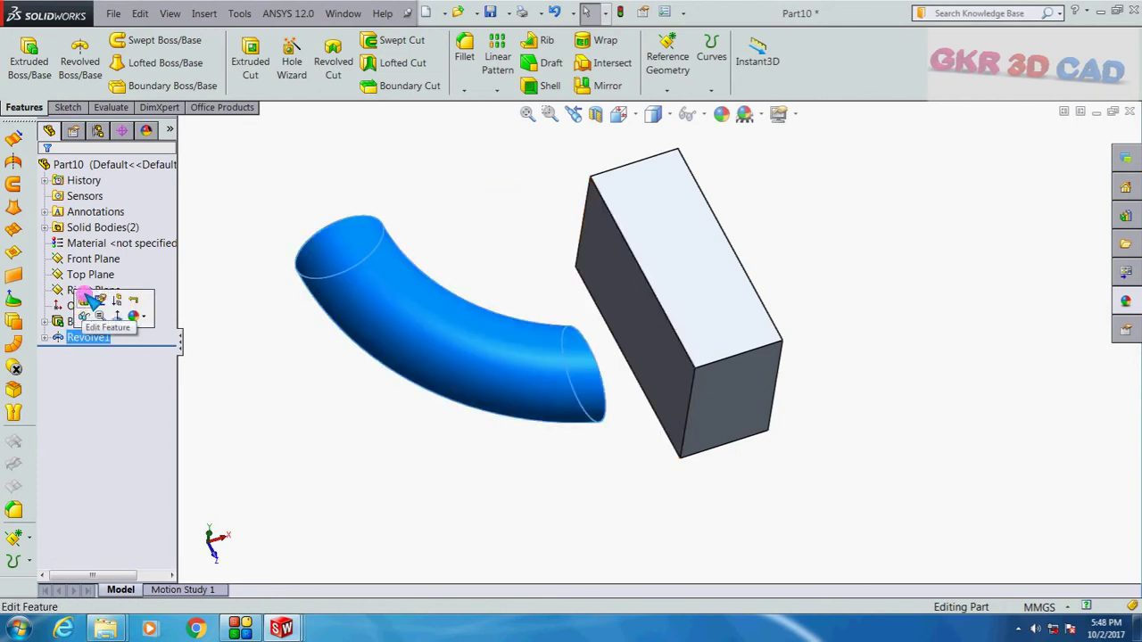
{"action": "left_click", "coordinate": [84, 305]}
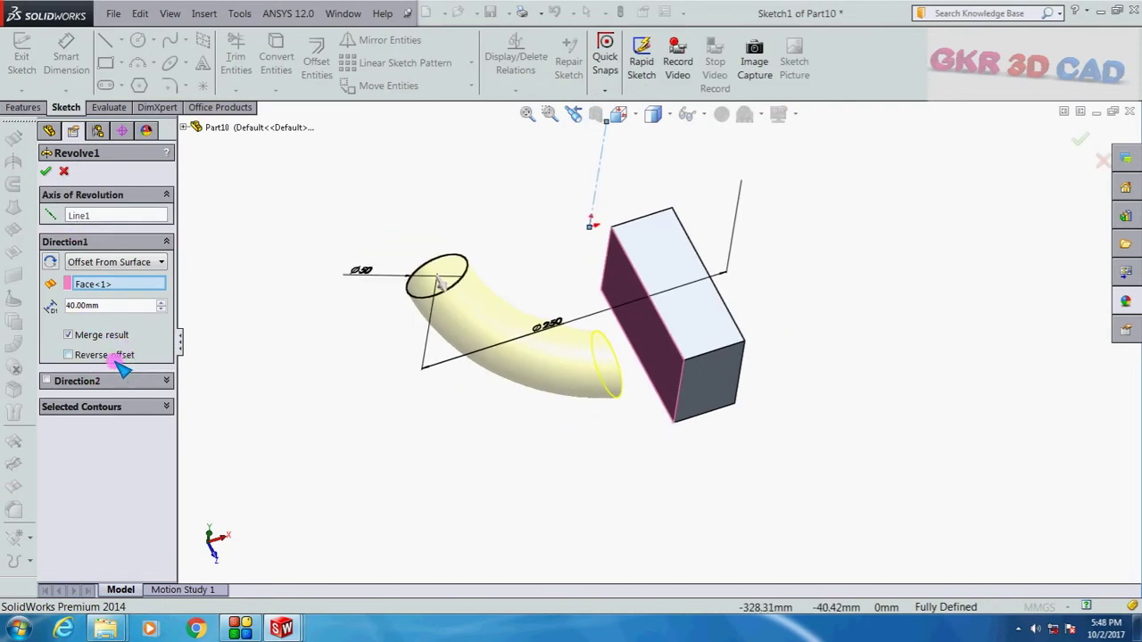
{"action": "left_click", "coordinate": [69, 355]}
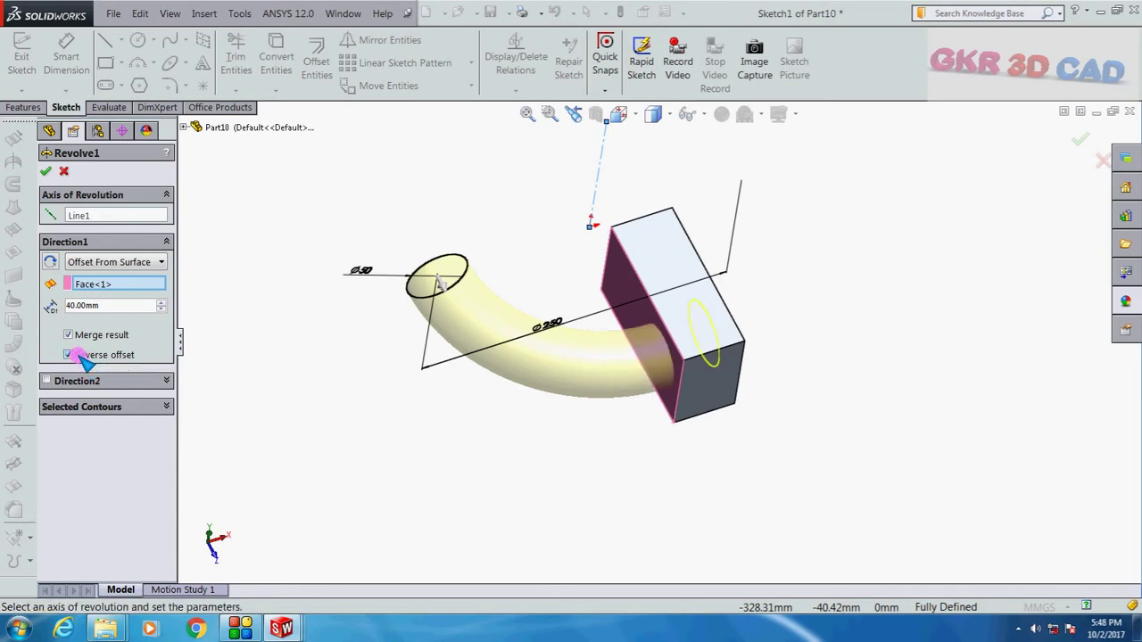
{"action": "middle_click_drag", "start_coordinate": [474, 472], "coordinate": [341, 434]}
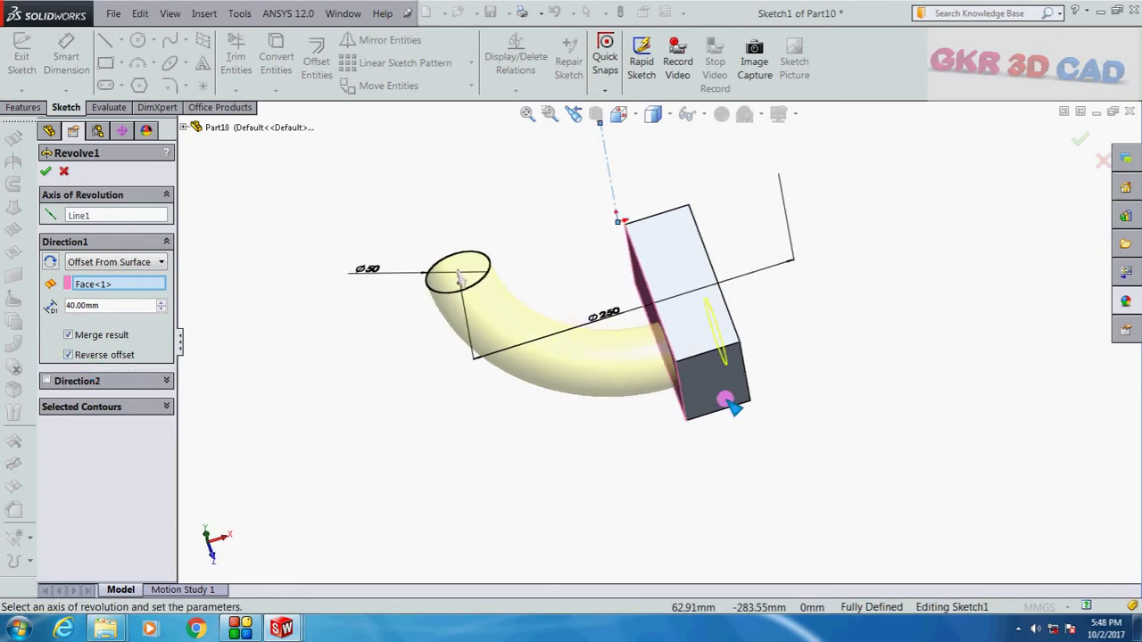
{"action": "scroll", "coordinate": [659, 334], "scroll_direction": "down", "scroll_amount": 2}
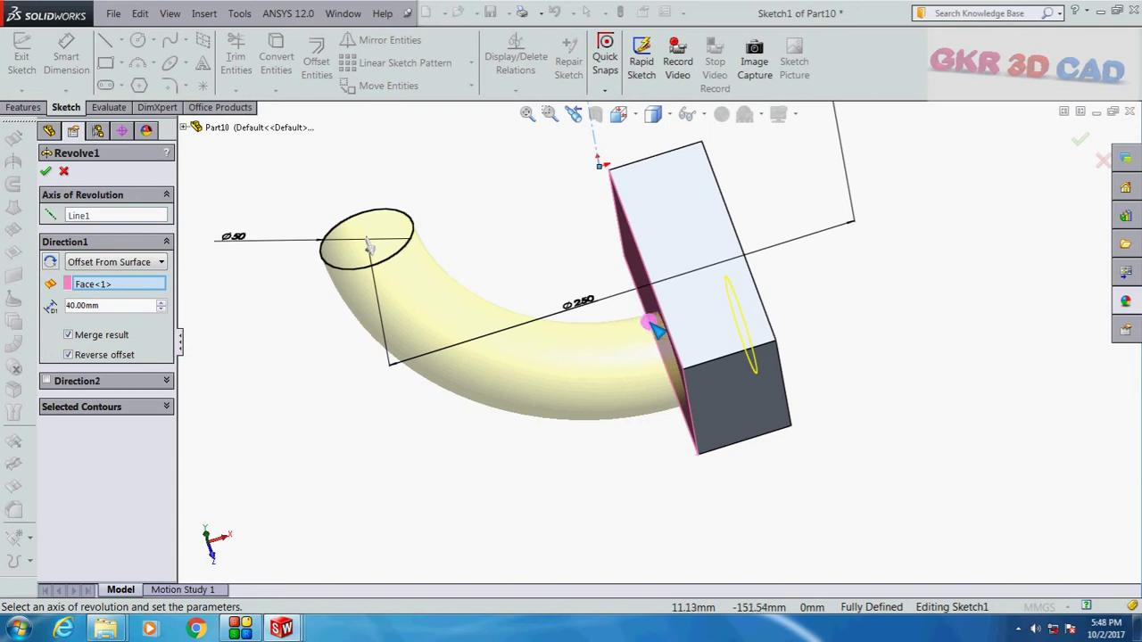
Set the revolve's reversed offset distance to 80 mm and accept the edit
{"action": "left_click", "coordinate": [162, 302]}
{"action": "left_click", "coordinate": [162, 303]}
{"action": "left_click", "coordinate": [162, 302]}
{"action": "left_click", "coordinate": [161, 303]}
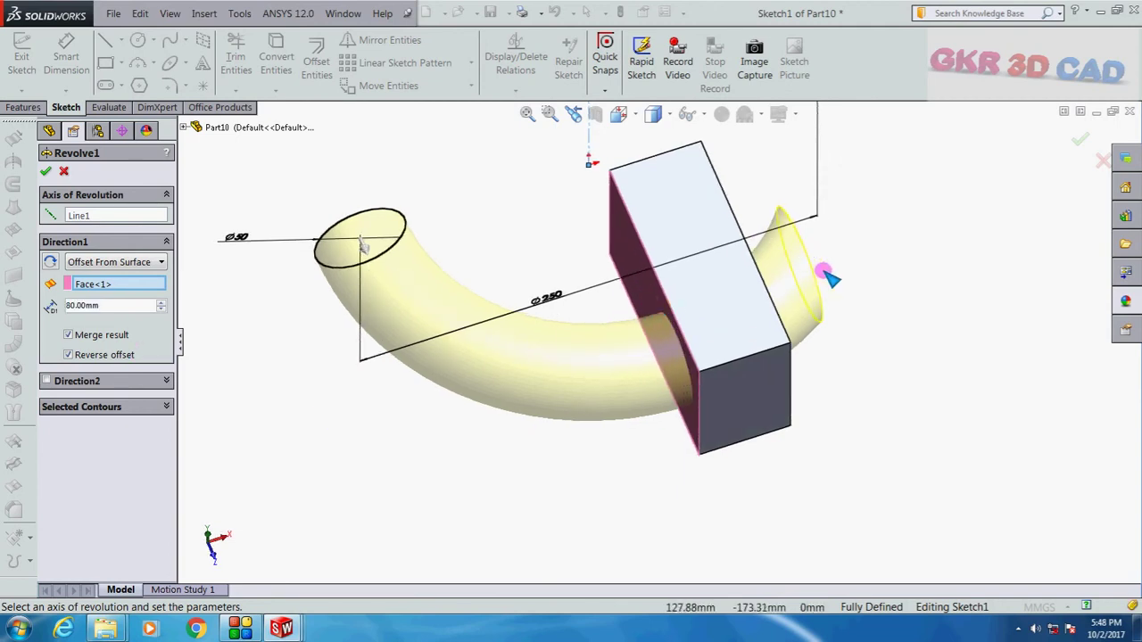
{"action": "left_click", "coordinate": [48, 172]}
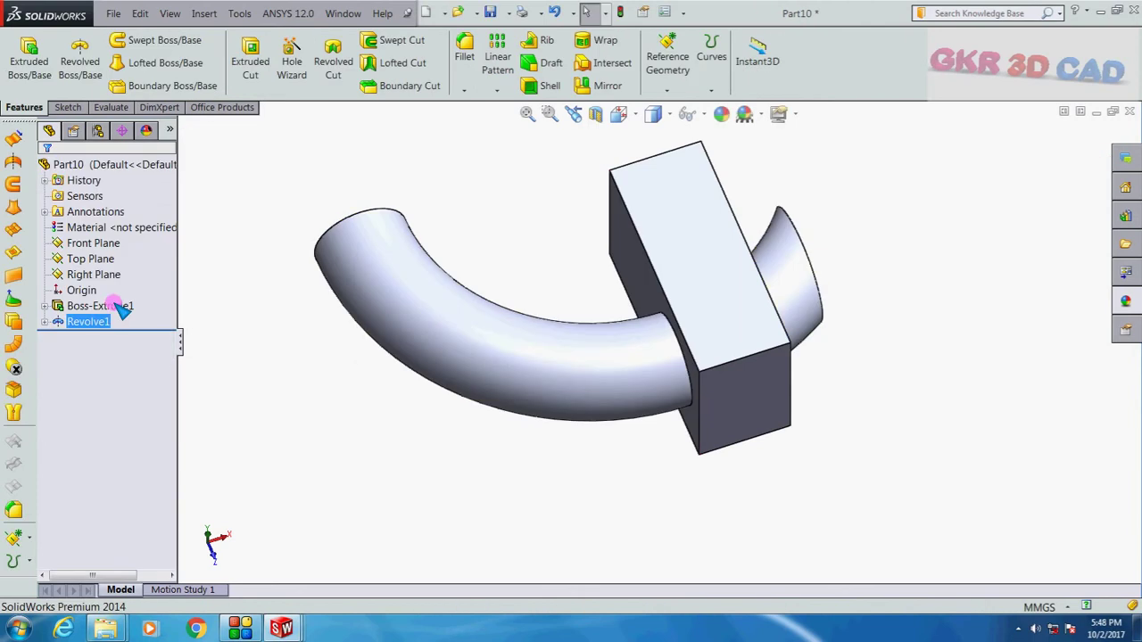
Measure the normal distance between the block's side reference face and the tube's far end face
{"action": "middle_click_drag", "start_coordinate": [509, 459], "coordinate": [575, 370]}
{"action": "left_click", "coordinate": [642, 269]}
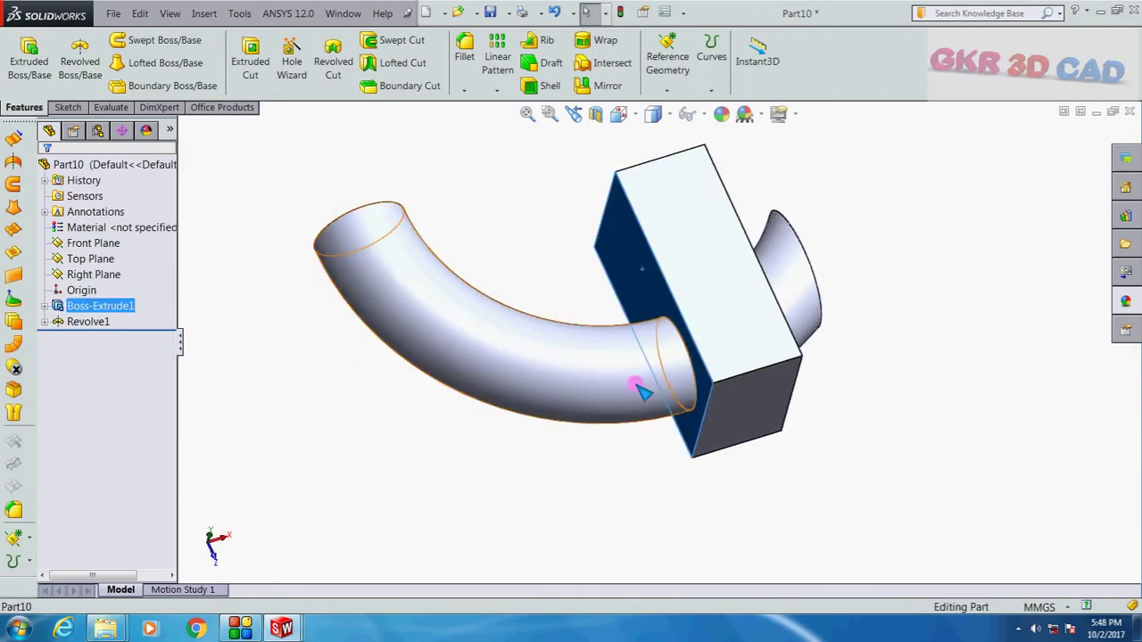
{"action": "middle_click_drag", "start_coordinate": [648, 405], "coordinate": [585, 432]}
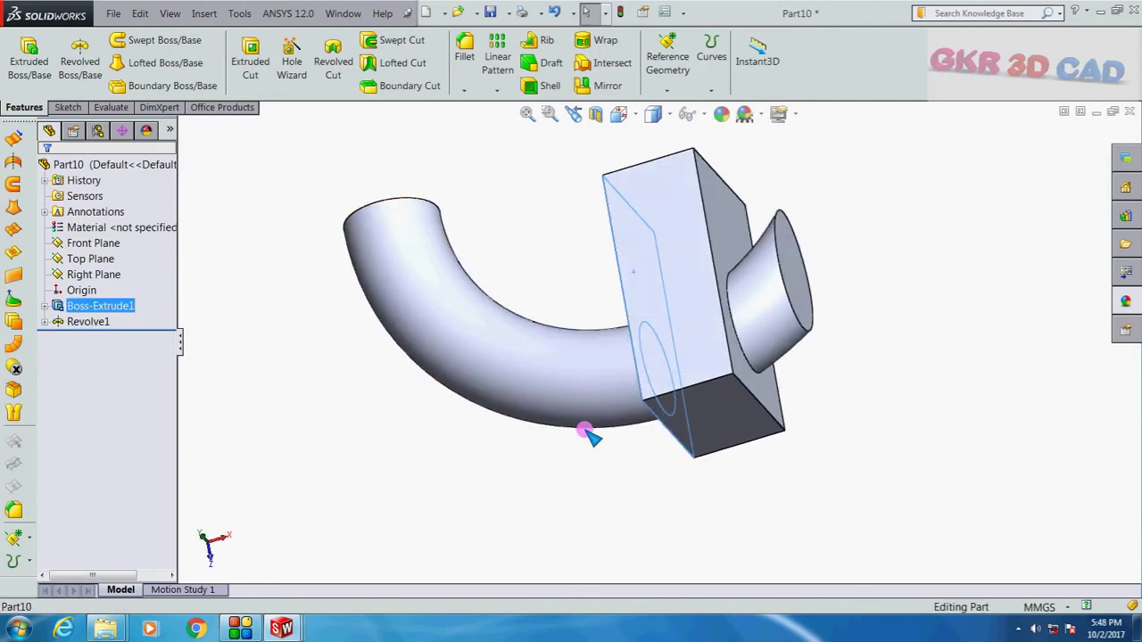
{"action": "left_click", "coordinate": [797, 284], "text": "ctrl"}
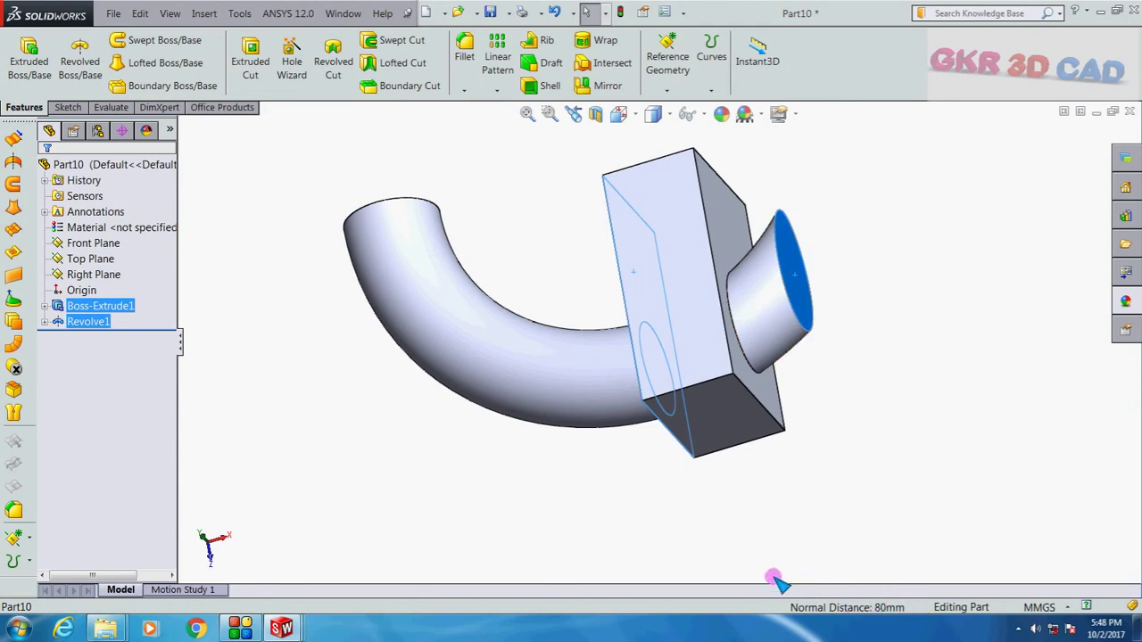
{"action": "left_click", "coordinate": [512, 500]}
Edit the revolve feature to a Blind 360-degree revolution with Merge result turned off, and accept it
{"action": "left_click", "coordinate": [86, 321]}
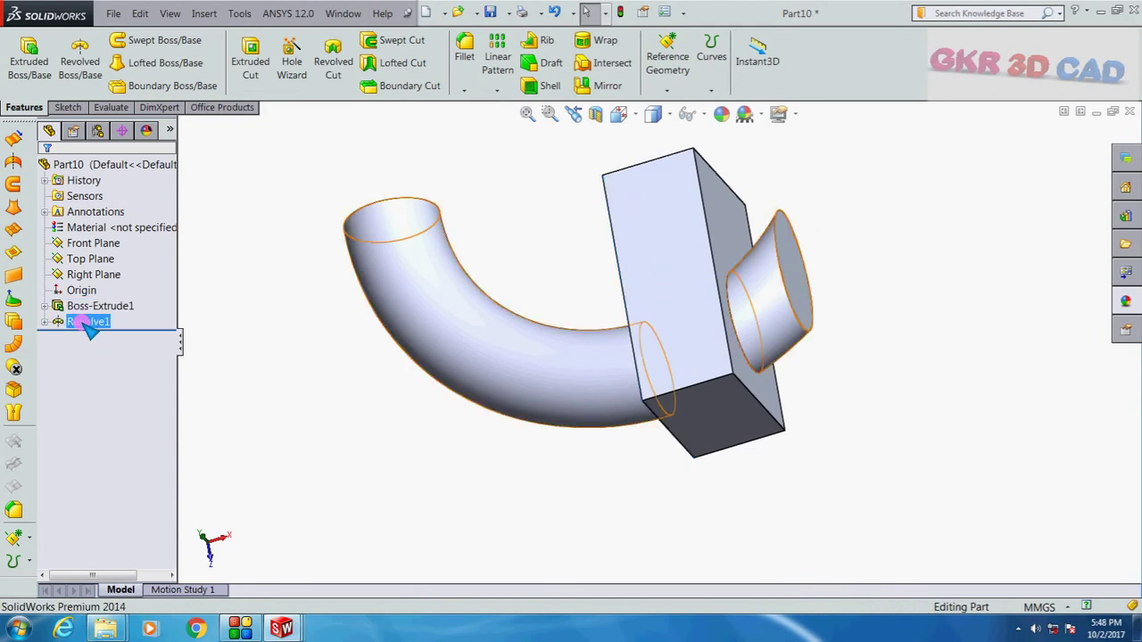
{"action": "right_click", "coordinate": [88, 319]}
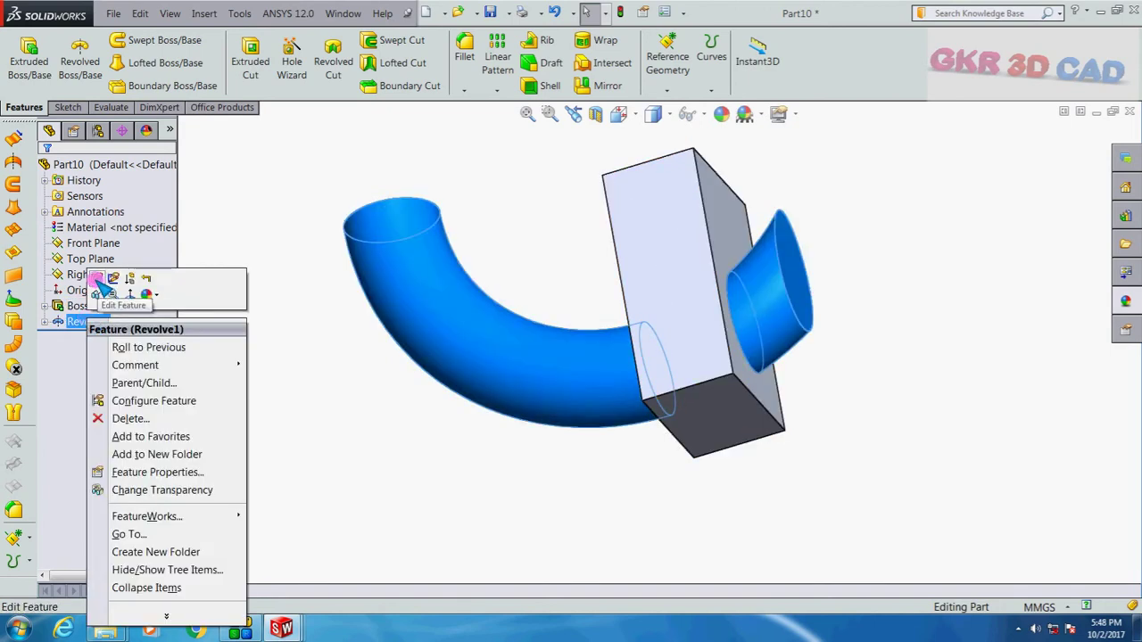
{"action": "left_click", "coordinate": [98, 280]}
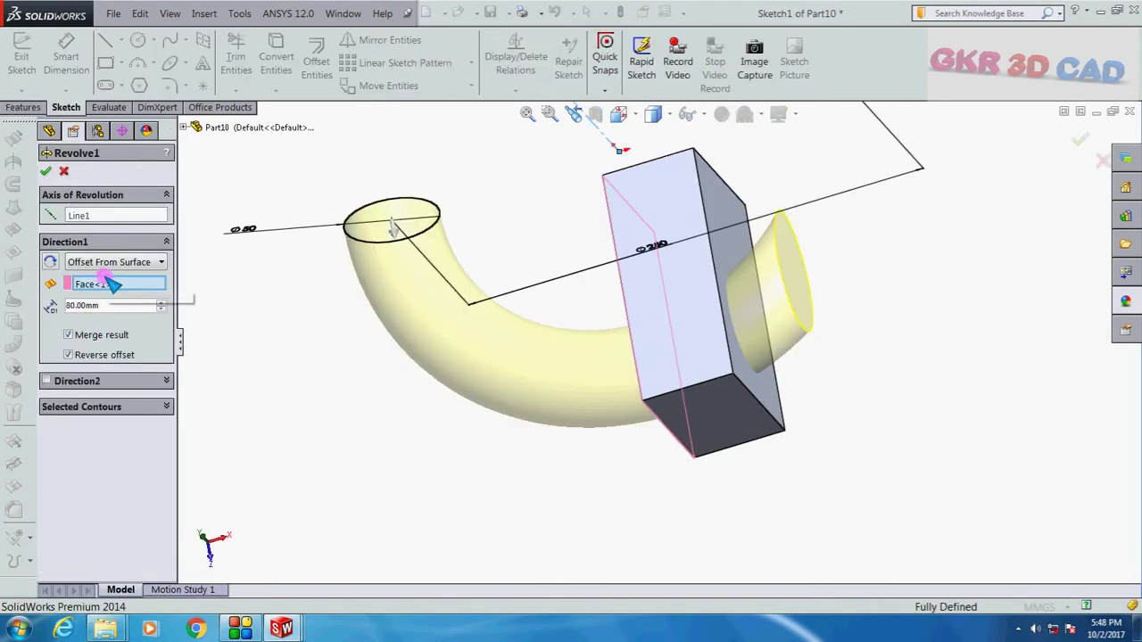
{"action": "left_click", "coordinate": [69, 354]}
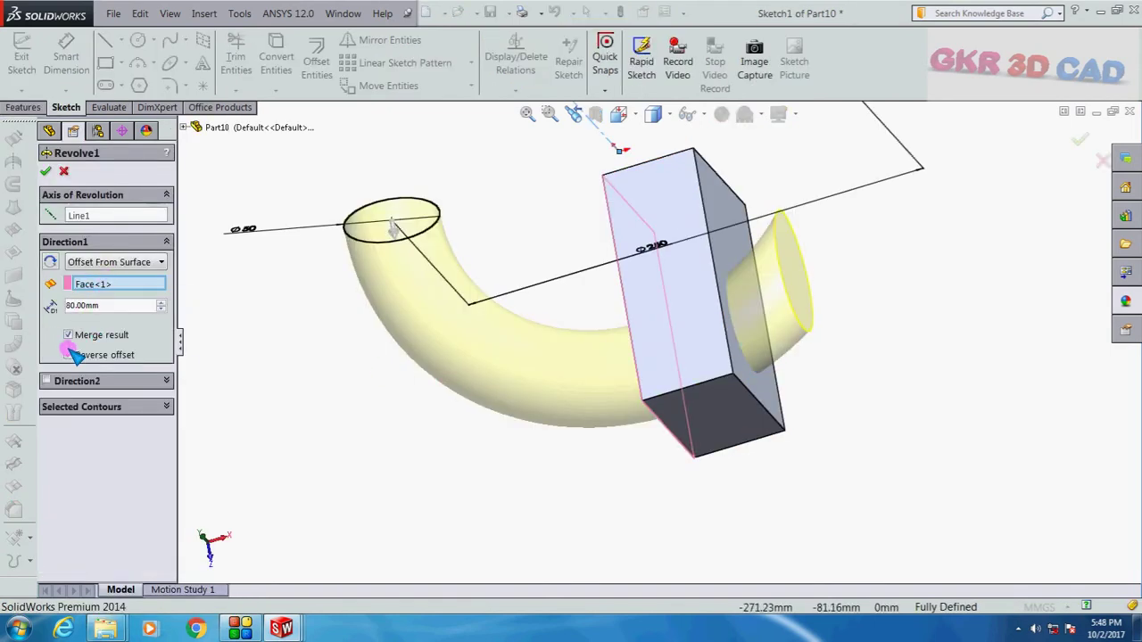
{"action": "left_click", "coordinate": [114, 262]}
{"action": "left_click", "coordinate": [89, 271]}
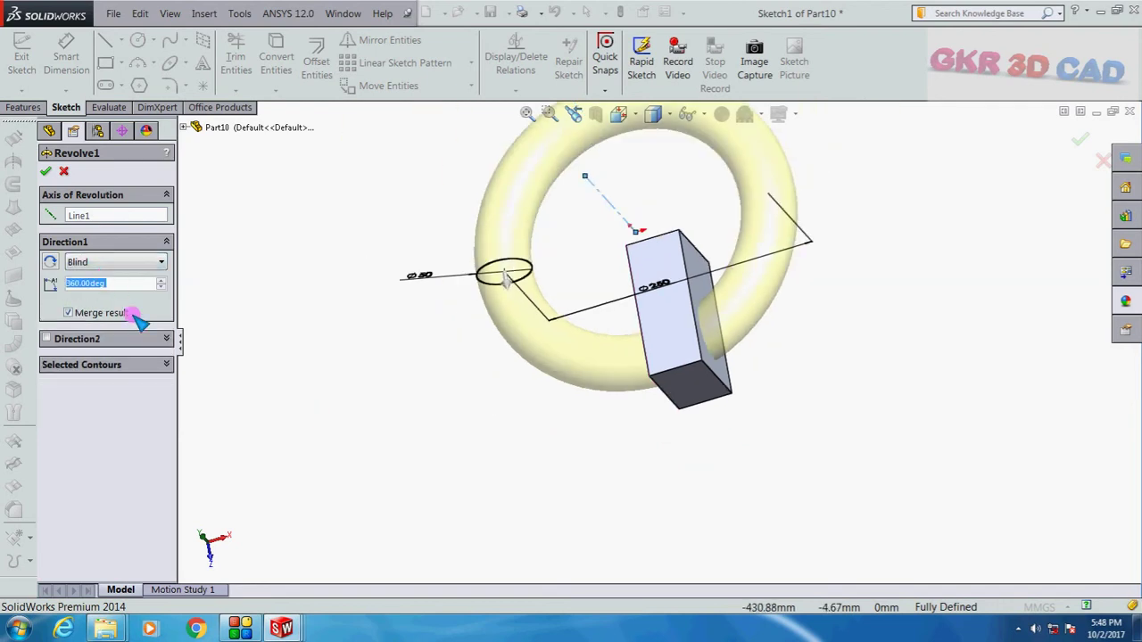
{"action": "middle_click_drag", "start_coordinate": [381, 405], "coordinate": [403, 305]}
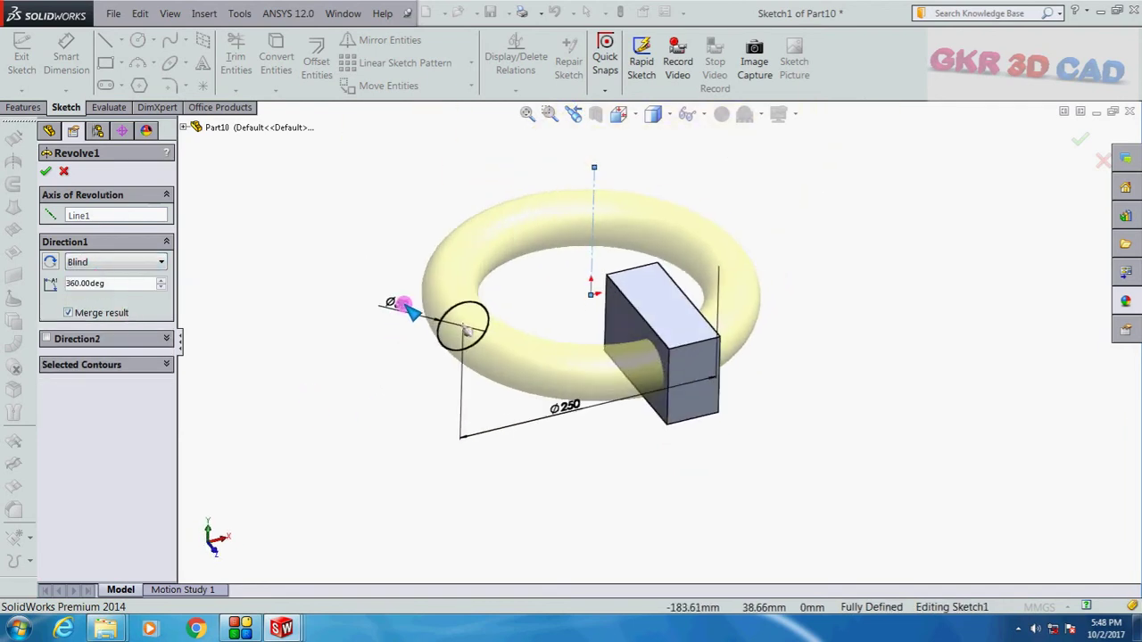
{"action": "left_click", "coordinate": [70, 313]}
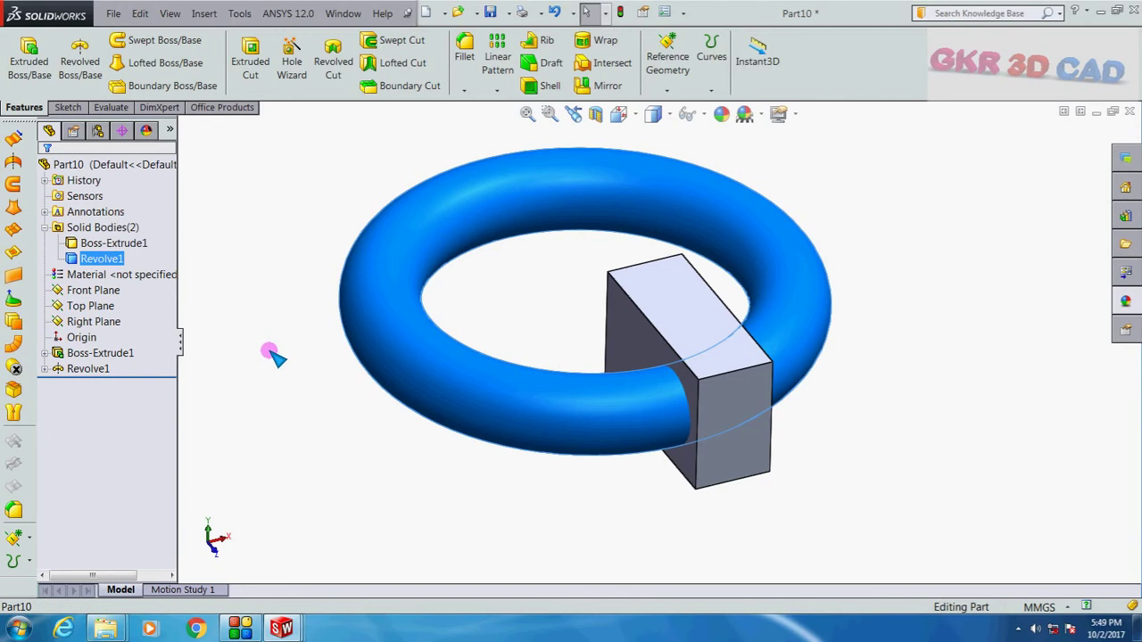
{"action": "left_click", "coordinate": [266, 349]}
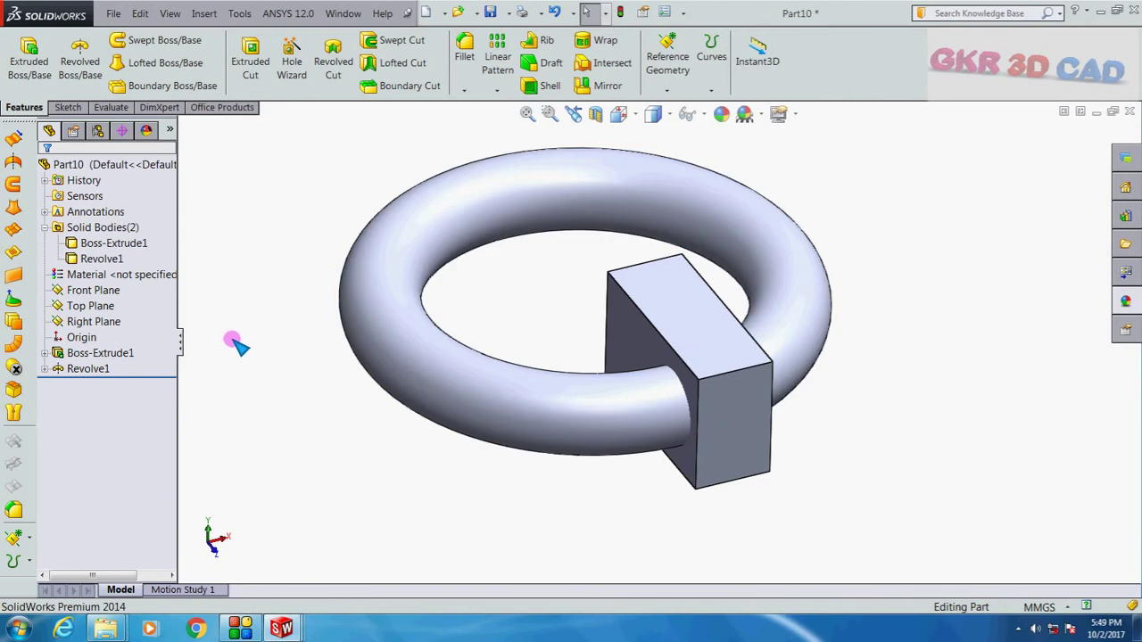
Edit the revolve feature to merge its result with the block and accept the edit
{"action": "left_click", "coordinate": [89, 370]}
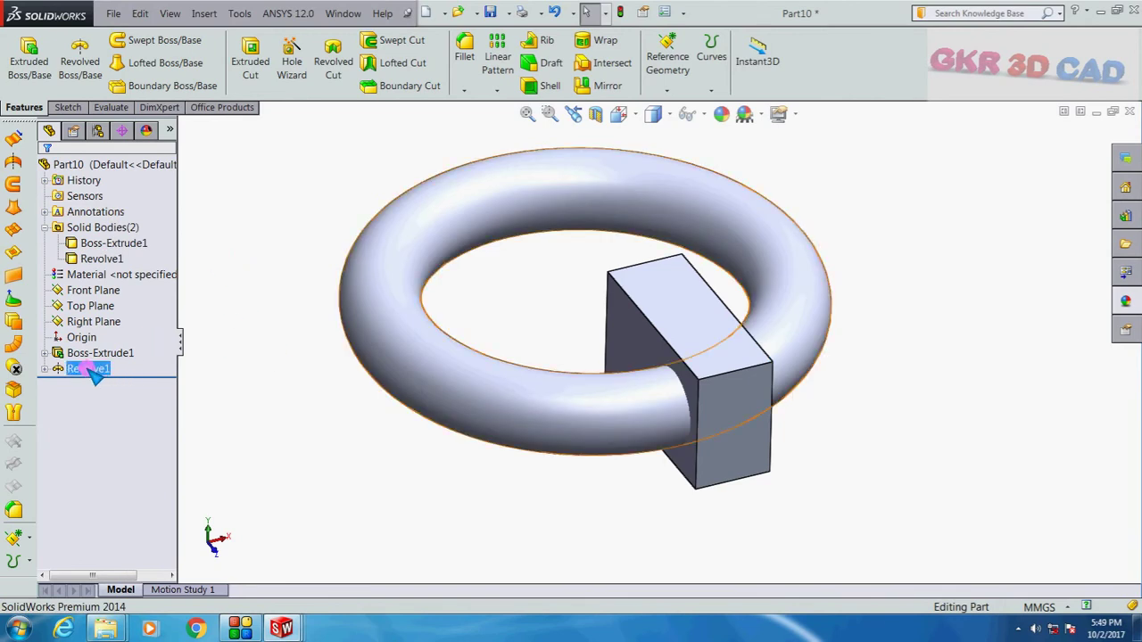
{"action": "right_click", "coordinate": [89, 369]}
{"action": "left_click", "coordinate": [96, 297]}
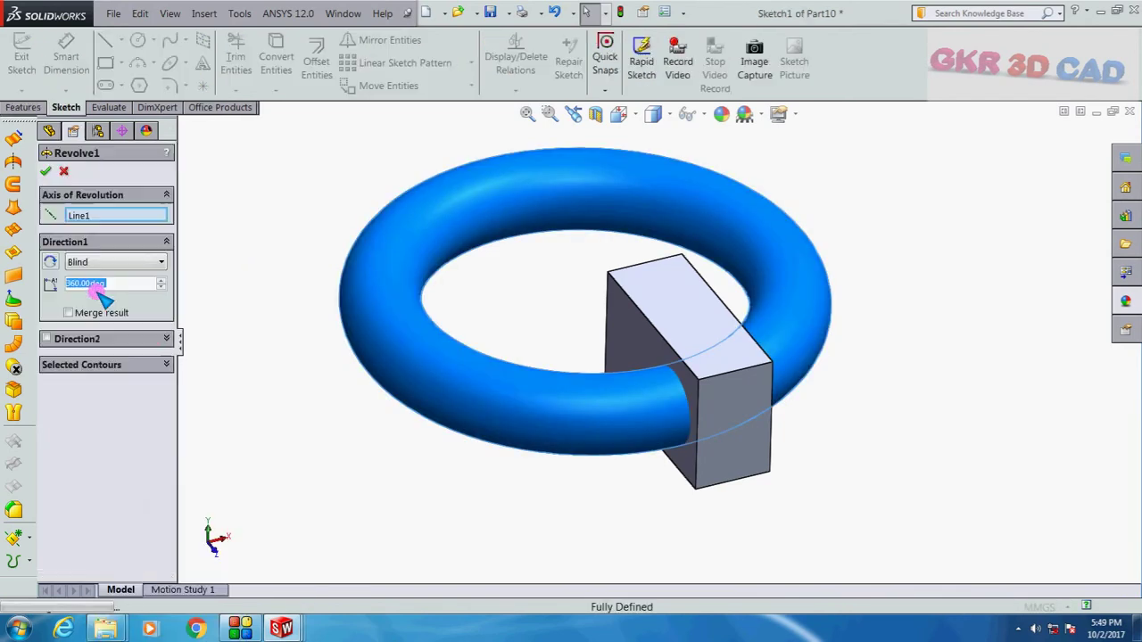
{"action": "left_click", "coordinate": [68, 313]}
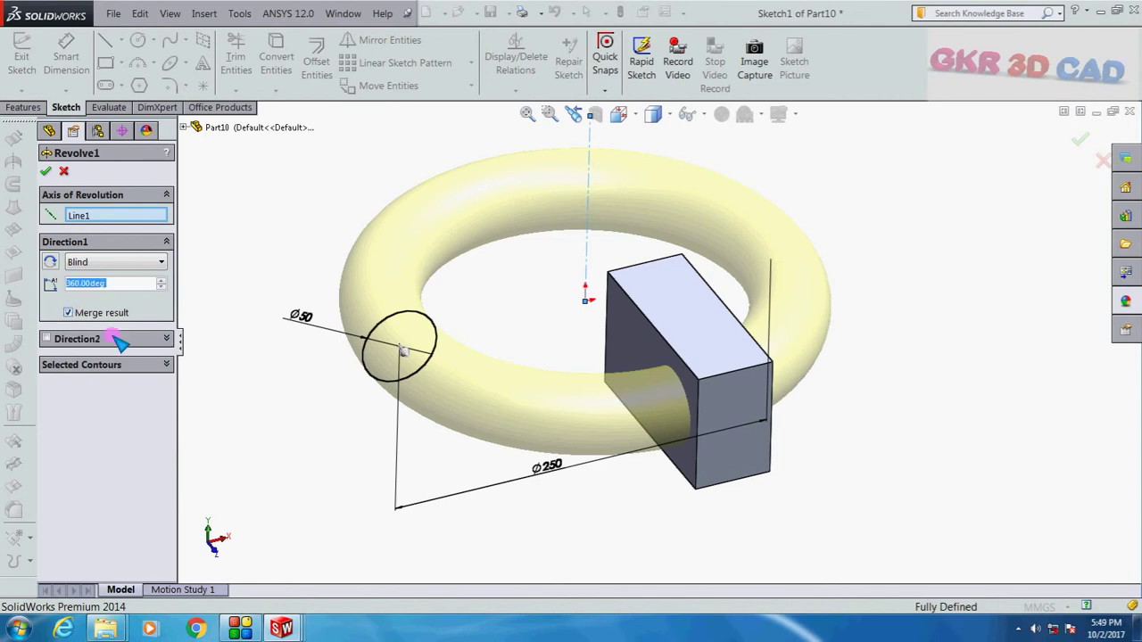
{"action": "left_click", "coordinate": [49, 170]}
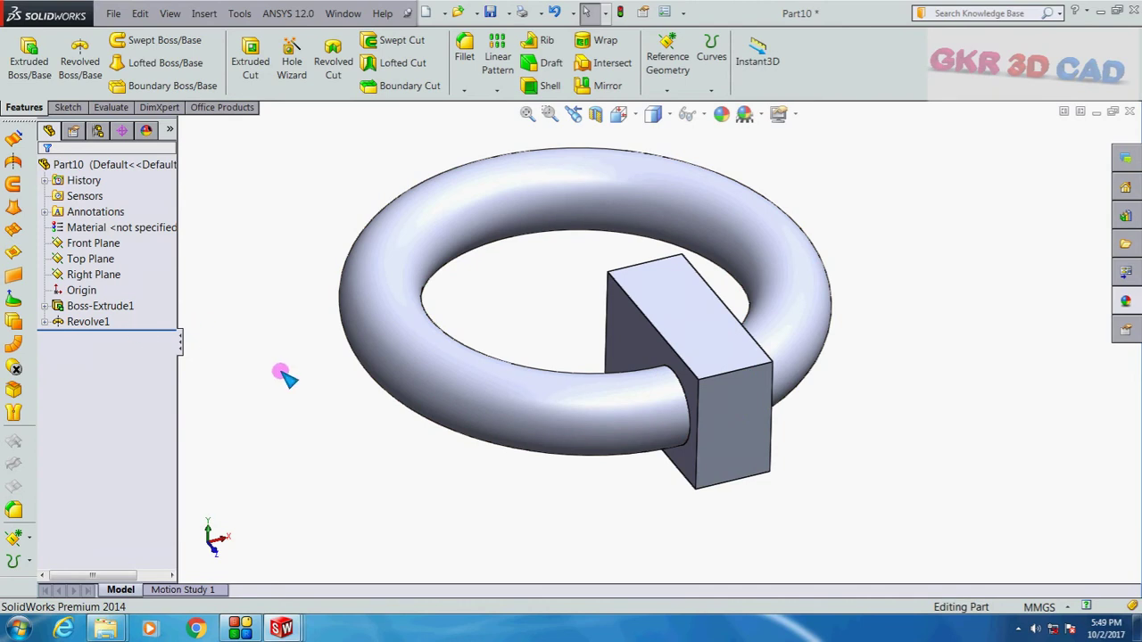
Edit the revolve feature to enable Direction 2 with a Blind end condition at 0 degrees, and accept it
{"action": "right_click", "coordinate": [86, 322]}
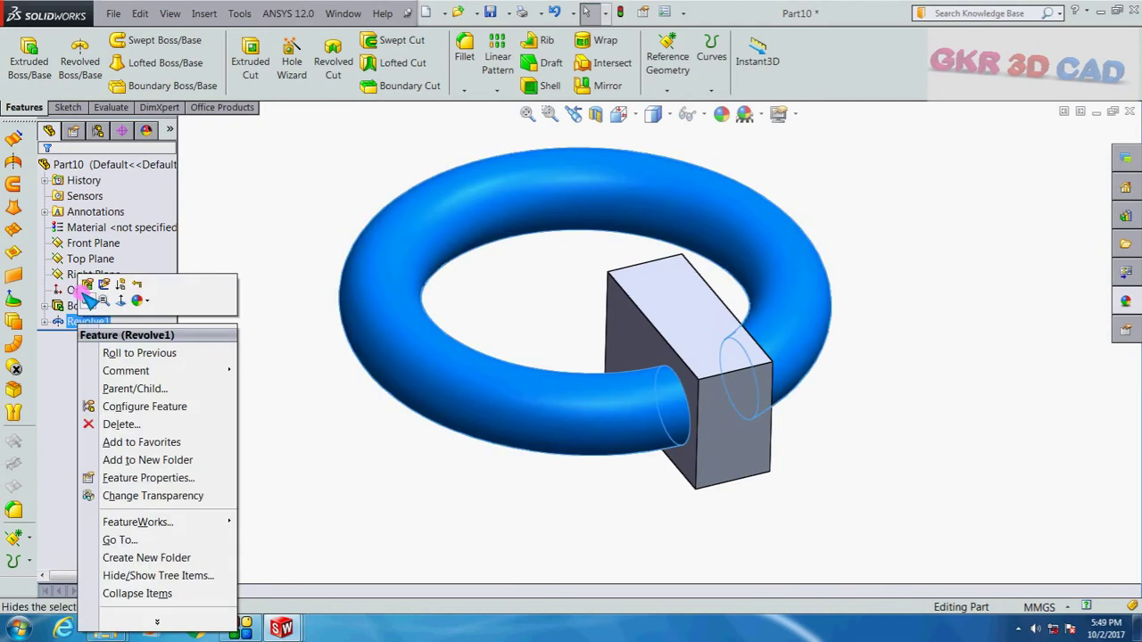
{"action": "left_click", "coordinate": [71, 286]}
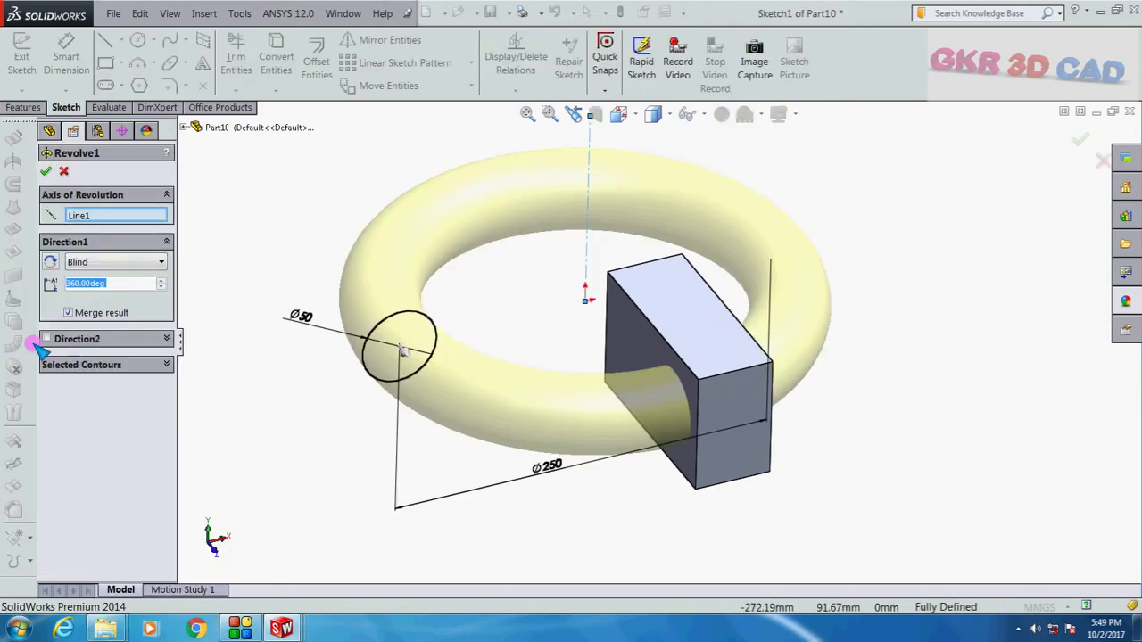
{"action": "left_click", "coordinate": [47, 339]}
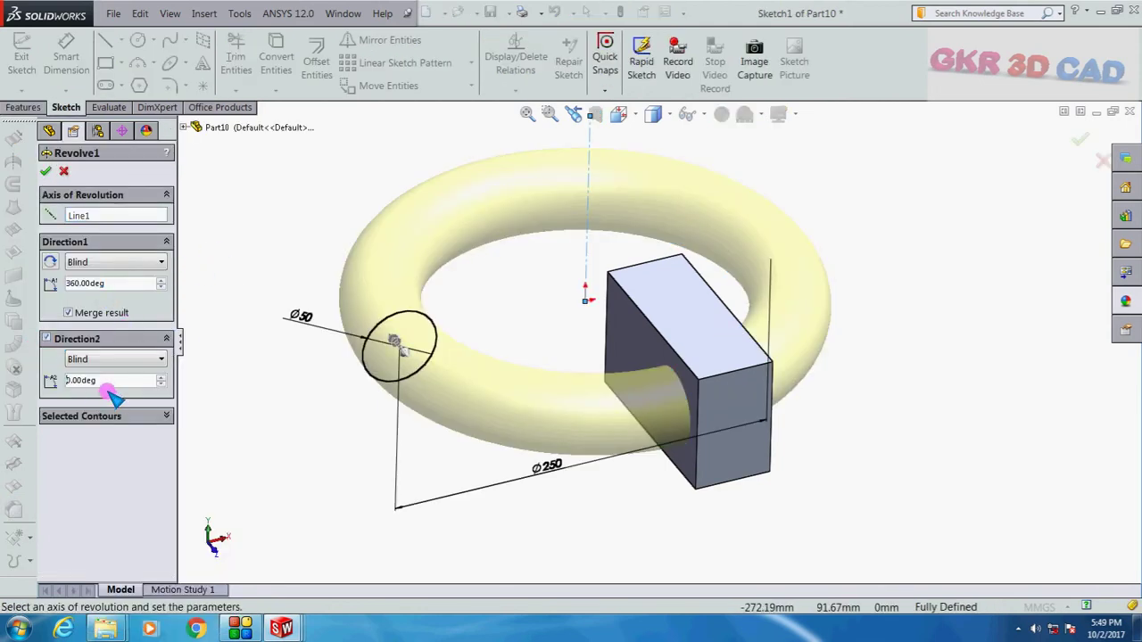
{"action": "left_click", "coordinate": [147, 360]}
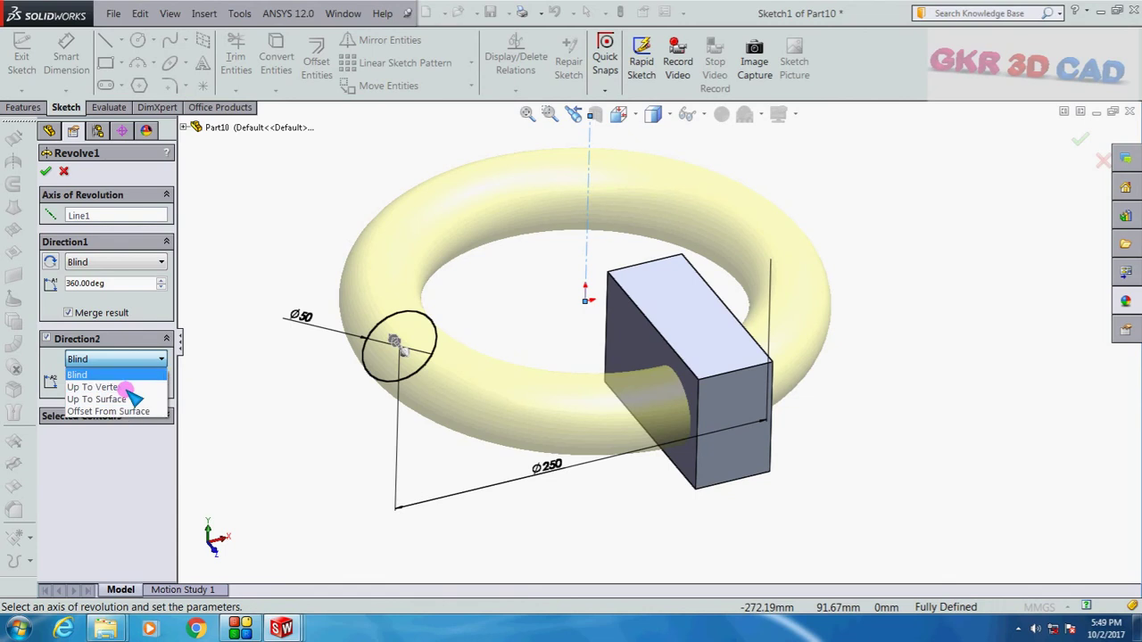
{"action": "left_click", "coordinate": [111, 360]}
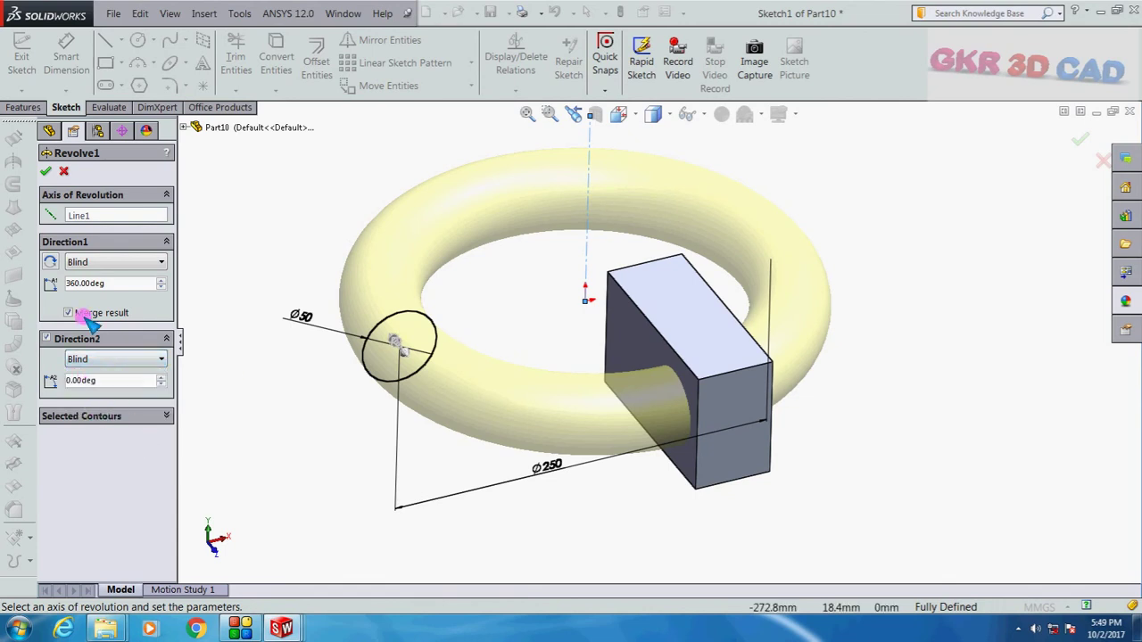
{"action": "left_click", "coordinate": [46, 171]}
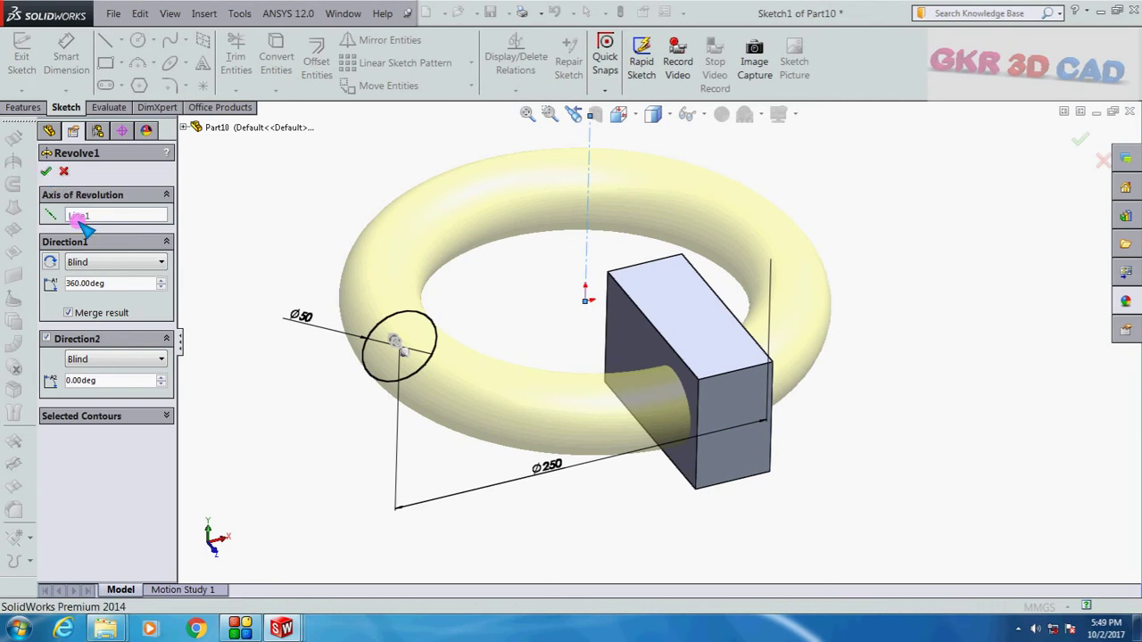
Delete the ring's revolve feature while keeping its absorbed circle sketch
{"action": "left_click", "coordinate": [454, 367]}
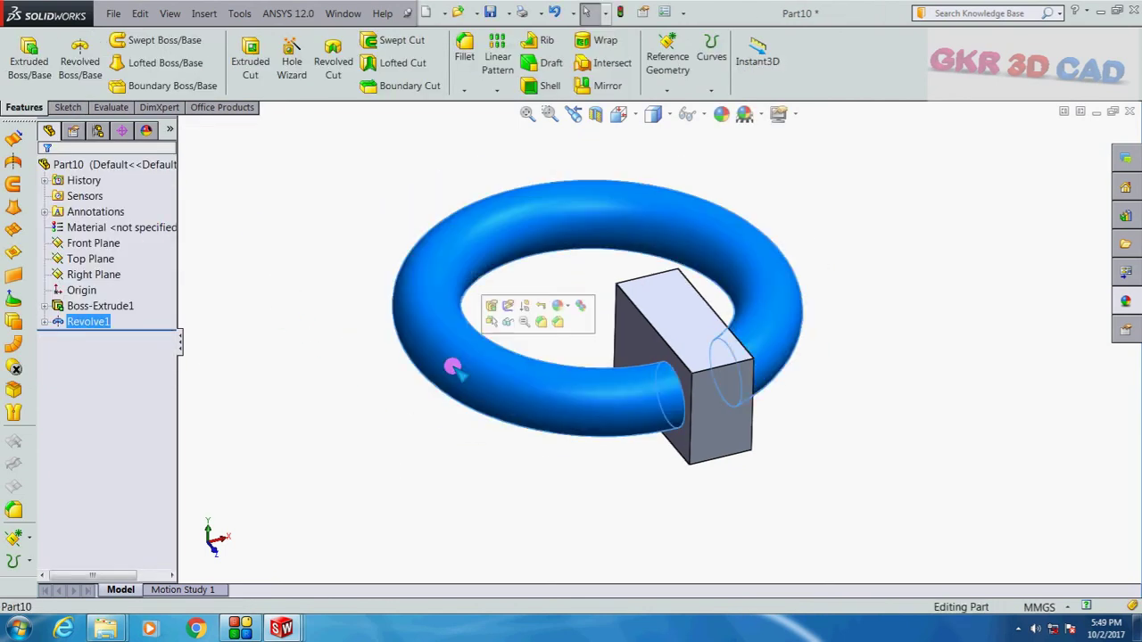
{"action": "key", "text": "Delete"}
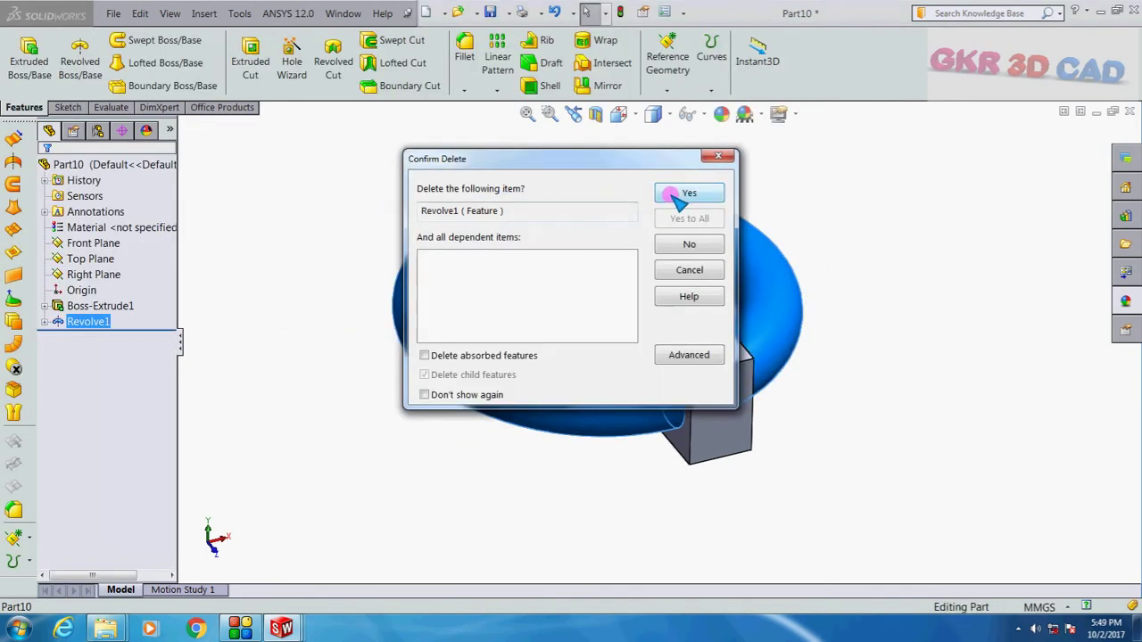
{"action": "left_click", "coordinate": [678, 198]}
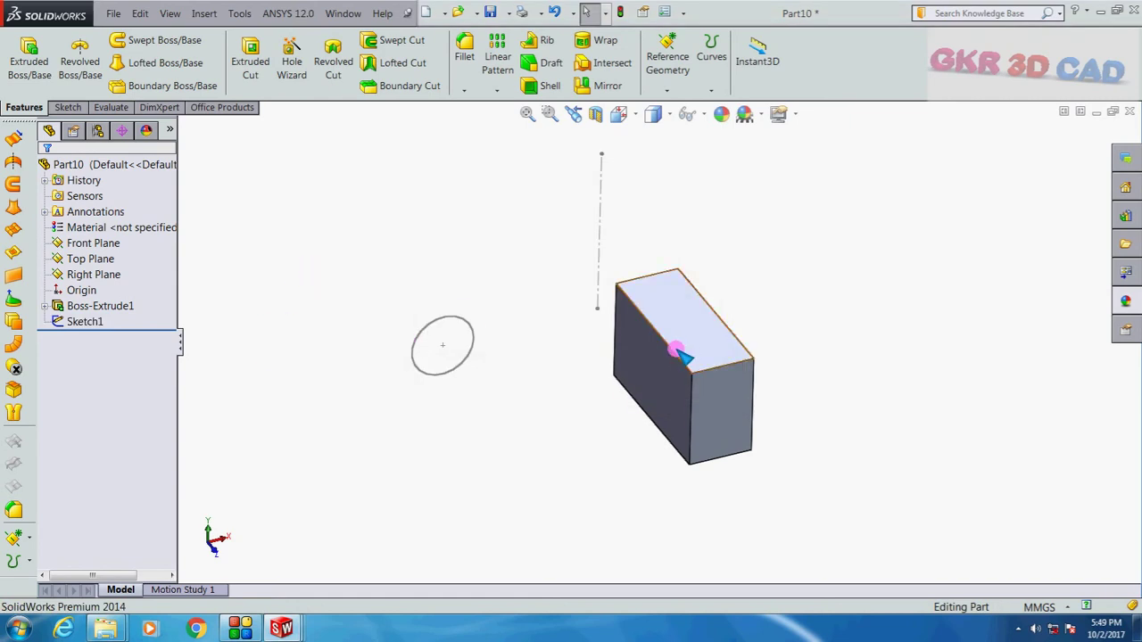
Revolve the circle sketch 360 degrees Blind about its centerline as a merged thin feature with a One-Direction thickness of 10 mm
{"action": "left_click", "coordinate": [79, 54]}
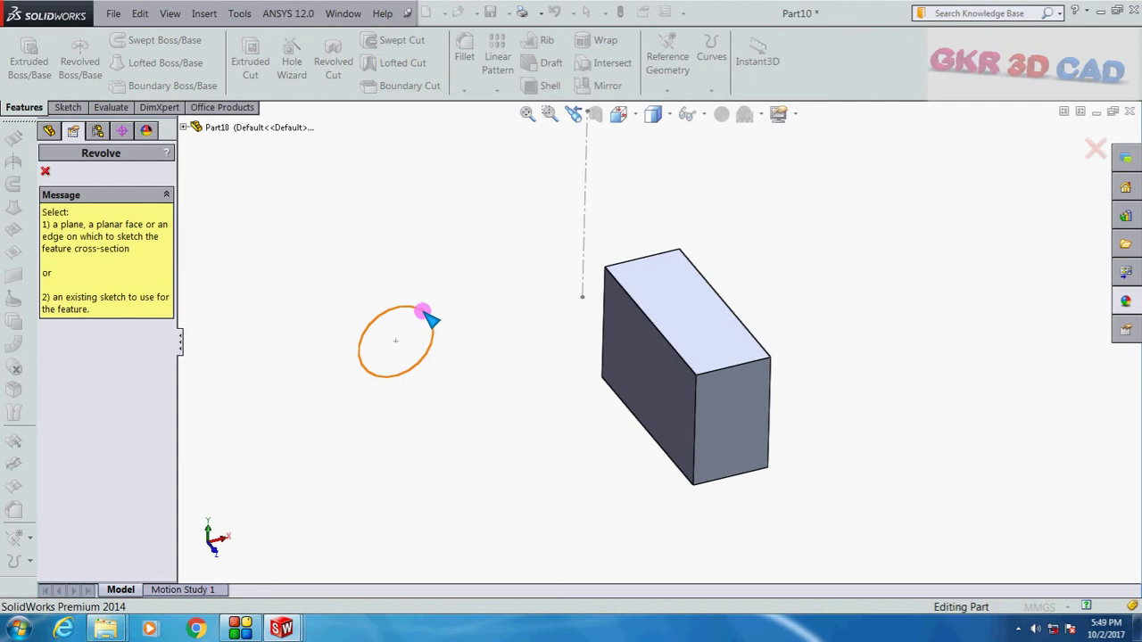
{"action": "left_click", "coordinate": [421, 312]}
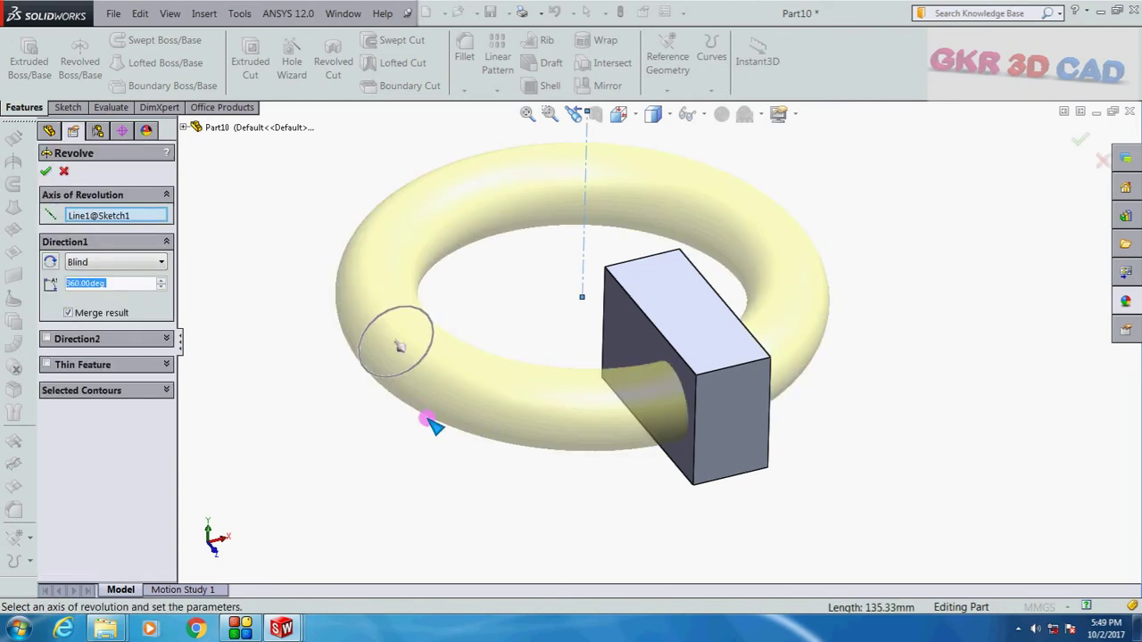
{"action": "left_click", "coordinate": [47, 365]}
{"action": "scroll", "coordinate": [382, 444], "scroll_direction": "up", "scroll_amount": 2}
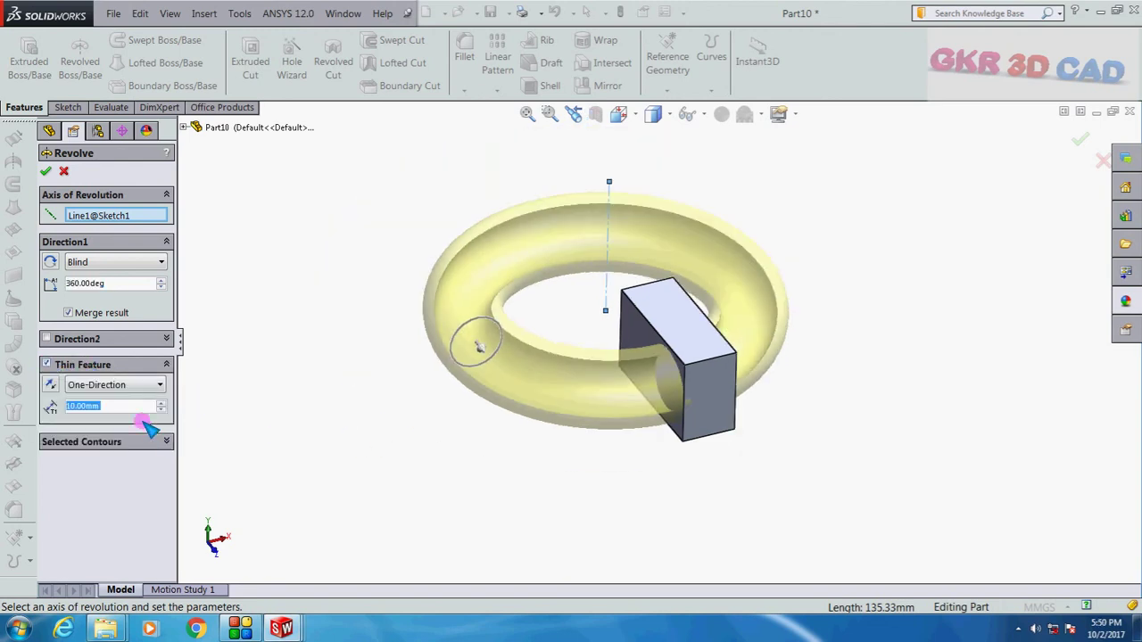
{"action": "left_click", "coordinate": [116, 407]}
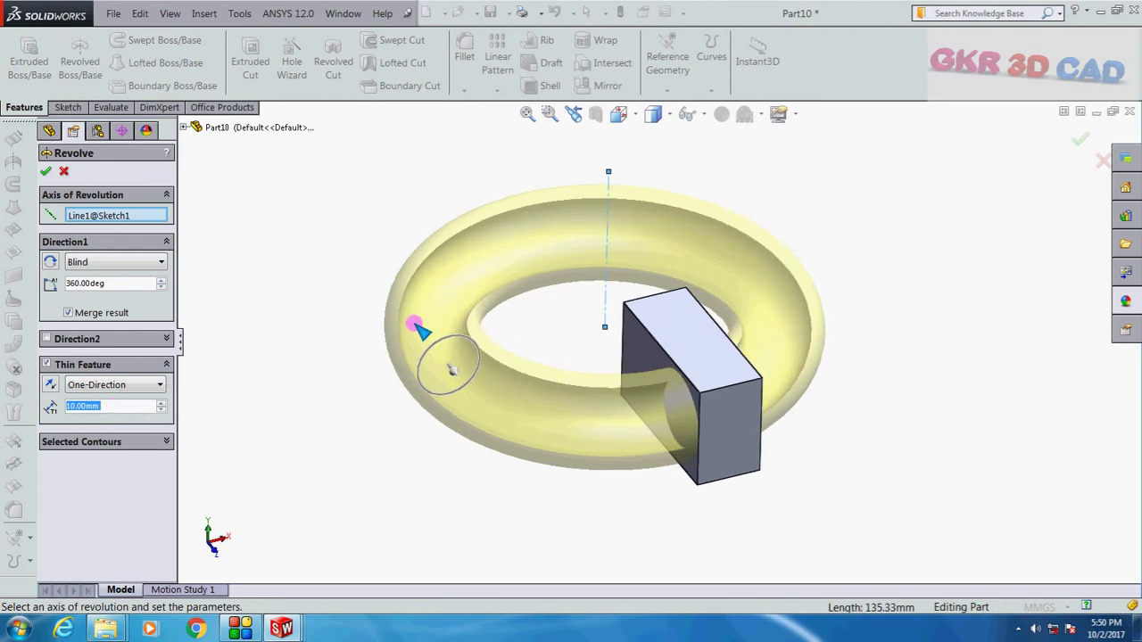
{"action": "scroll", "coordinate": [393, 333], "scroll_direction": "down", "scroll_amount": 2}
{"action": "middle_click_drag", "start_coordinate": [394, 332], "coordinate": [397, 282]}
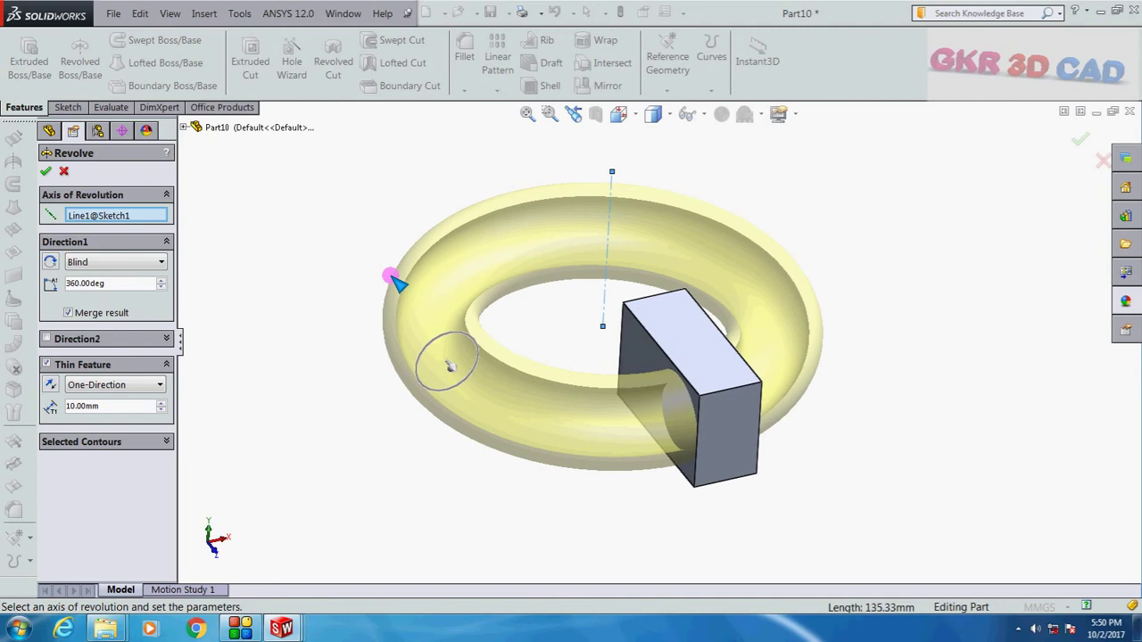
{"action": "left_click", "coordinate": [49, 171]}
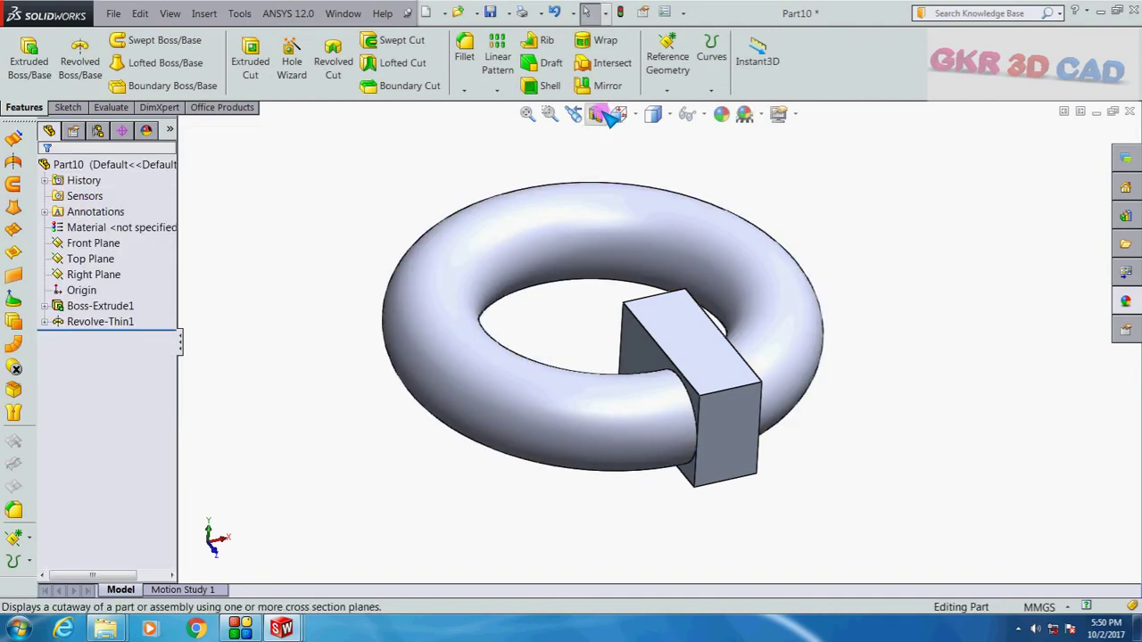
Section the part at the Front Plane to inspect the ring's hollow wall, and turn the section view off
{"action": "left_click", "coordinate": [607, 114]}
{"action": "middle_click_drag", "start_coordinate": [499, 418], "coordinate": [484, 327]}
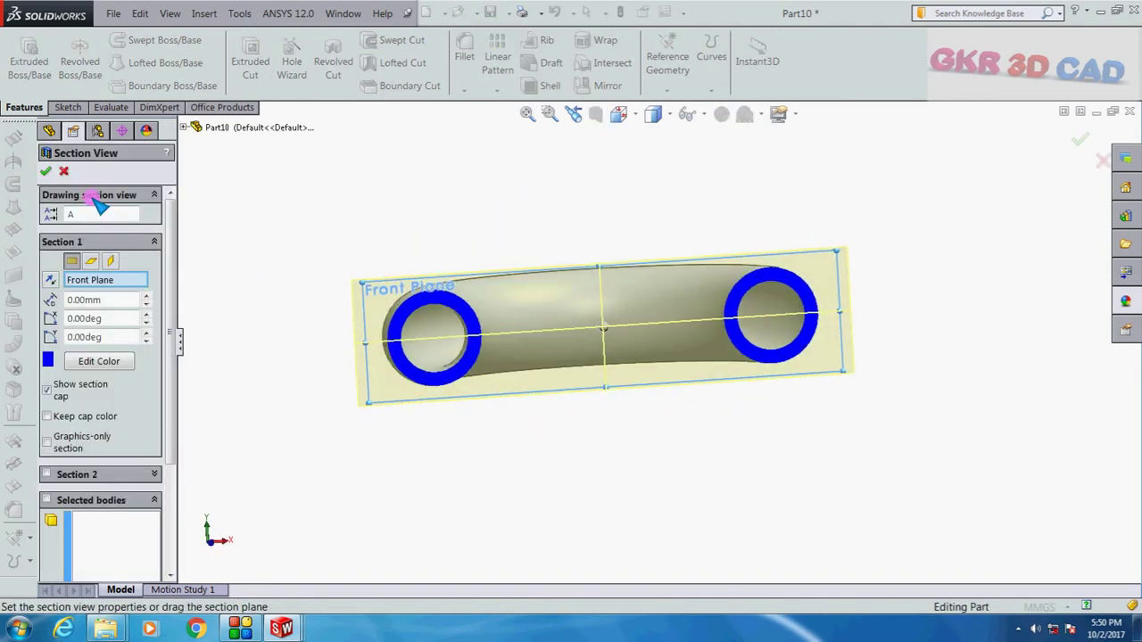
{"action": "left_click", "coordinate": [46, 172]}
{"action": "scroll", "coordinate": [448, 361], "scroll_direction": "down", "scroll_amount": 2}
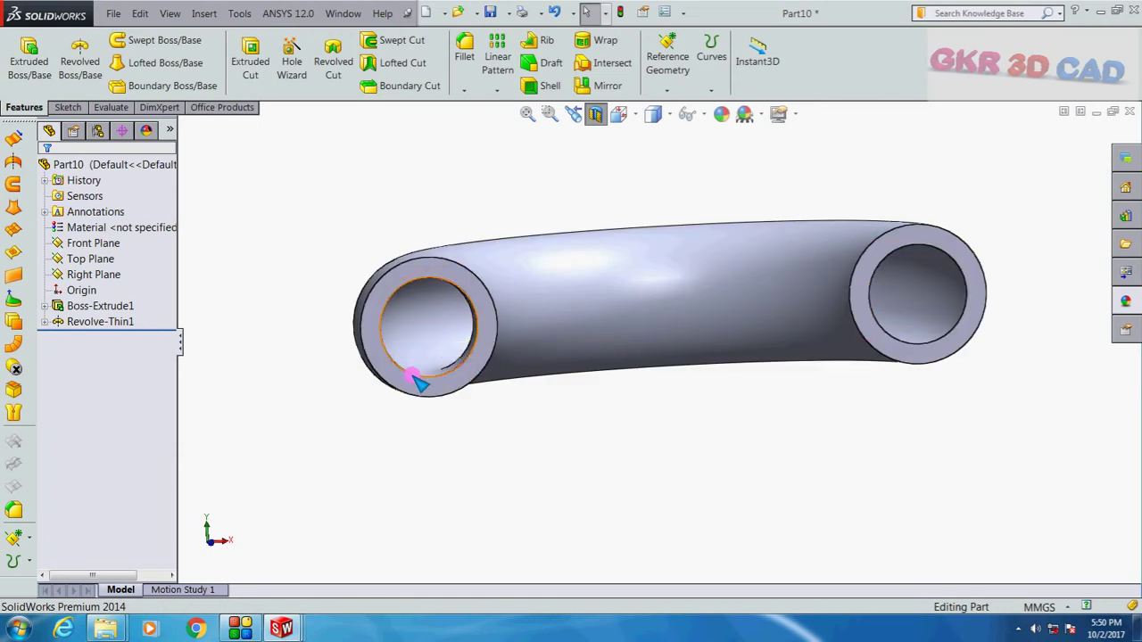
{"action": "middle_click_drag", "start_coordinate": [438, 349], "coordinate": [525, 377]}
{"action": "left_click", "coordinate": [597, 113]}
{"action": "scroll", "coordinate": [474, 339], "scroll_direction": "up", "scroll_amount": 3}
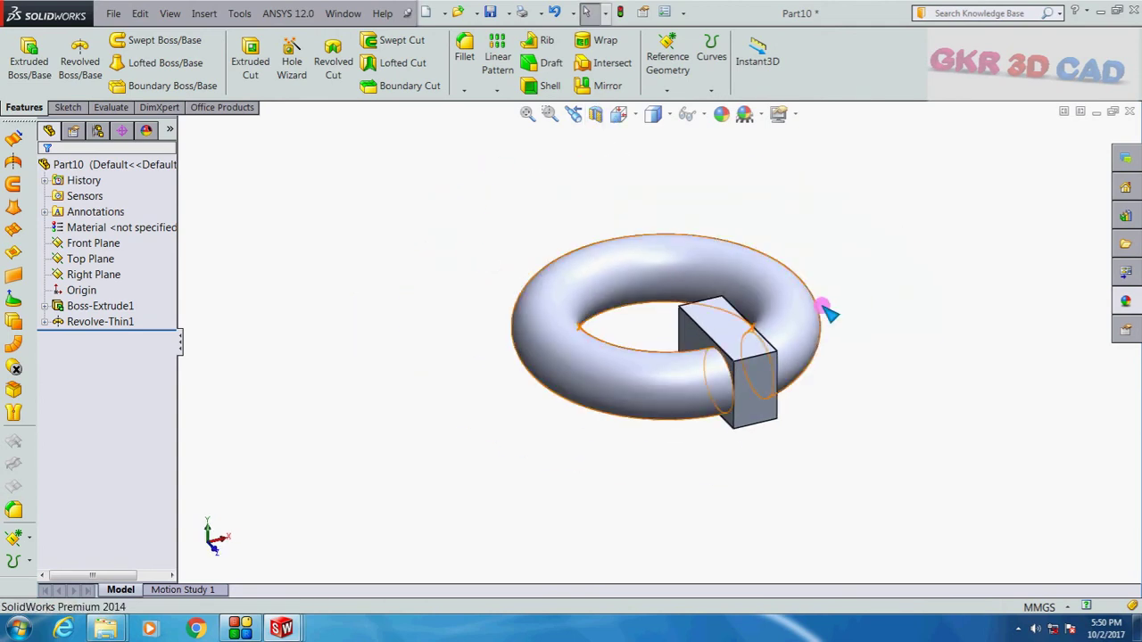
{"action": "scroll", "coordinate": [825, 310], "scroll_direction": "down", "scroll_amount": 2}
{"action": "left_click", "coordinate": [100, 323]}
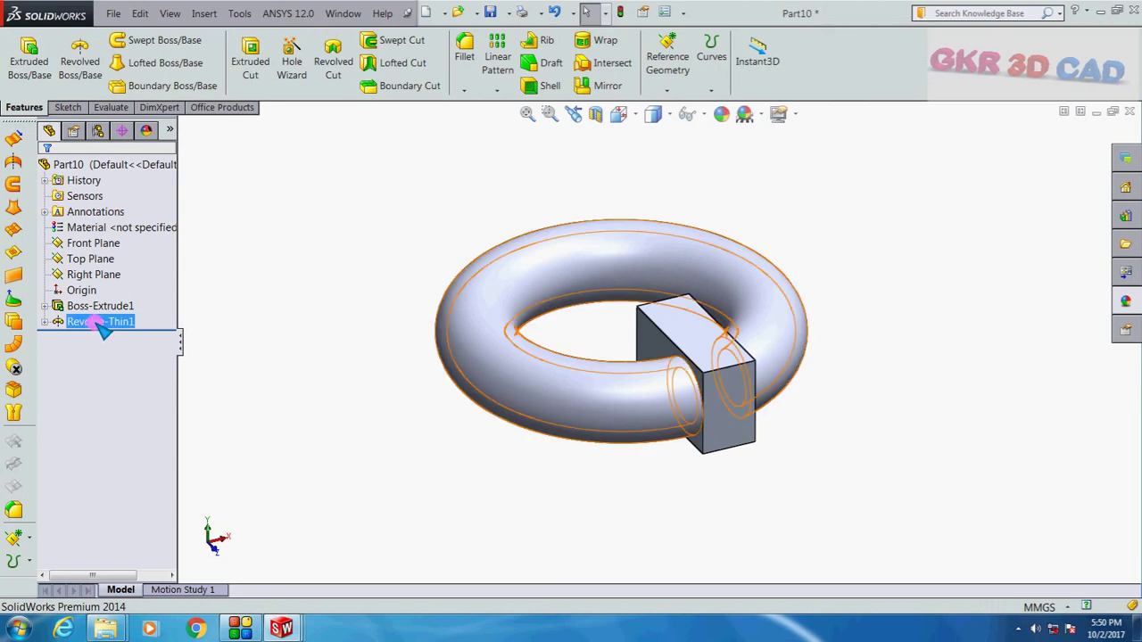
{"action": "left_click", "coordinate": [339, 336]}
{"action": "scroll", "coordinate": [612, 316], "scroll_direction": "down", "scroll_amount": 2}
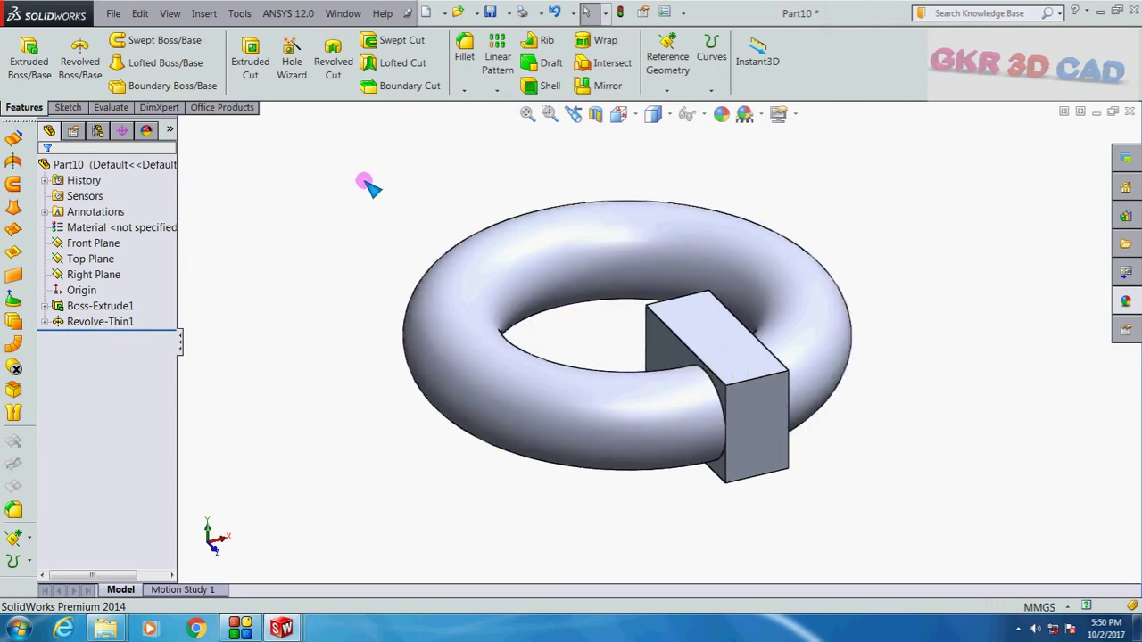
Switch to the open GKR 3D CADD part document
{"action": "left_click", "coordinate": [342, 14]}
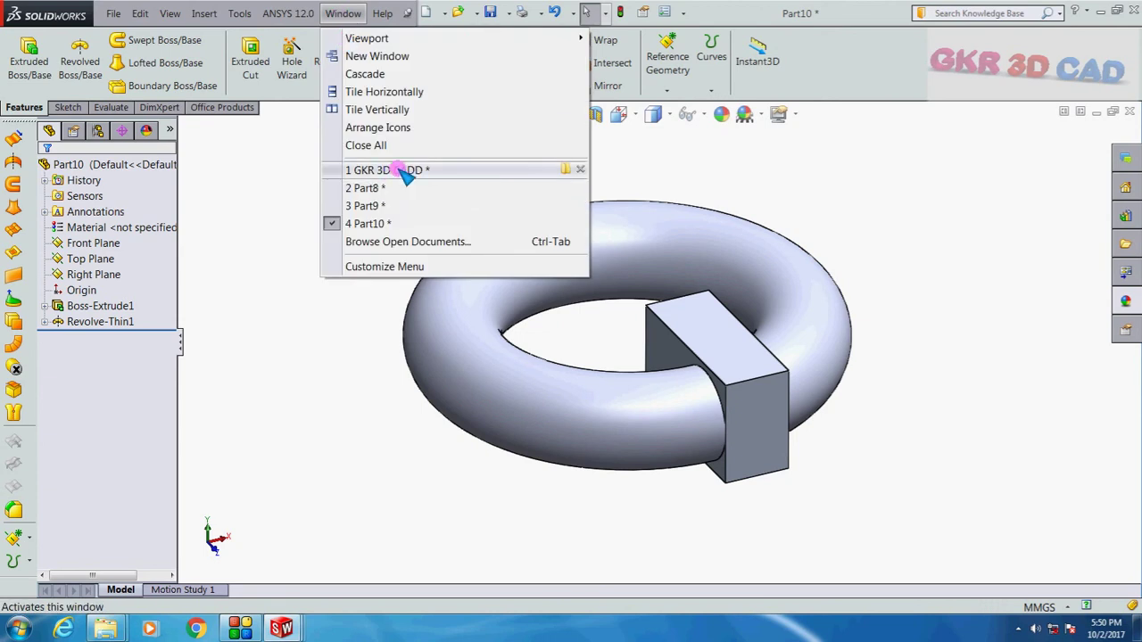
{"action": "left_click", "coordinate": [402, 170]}
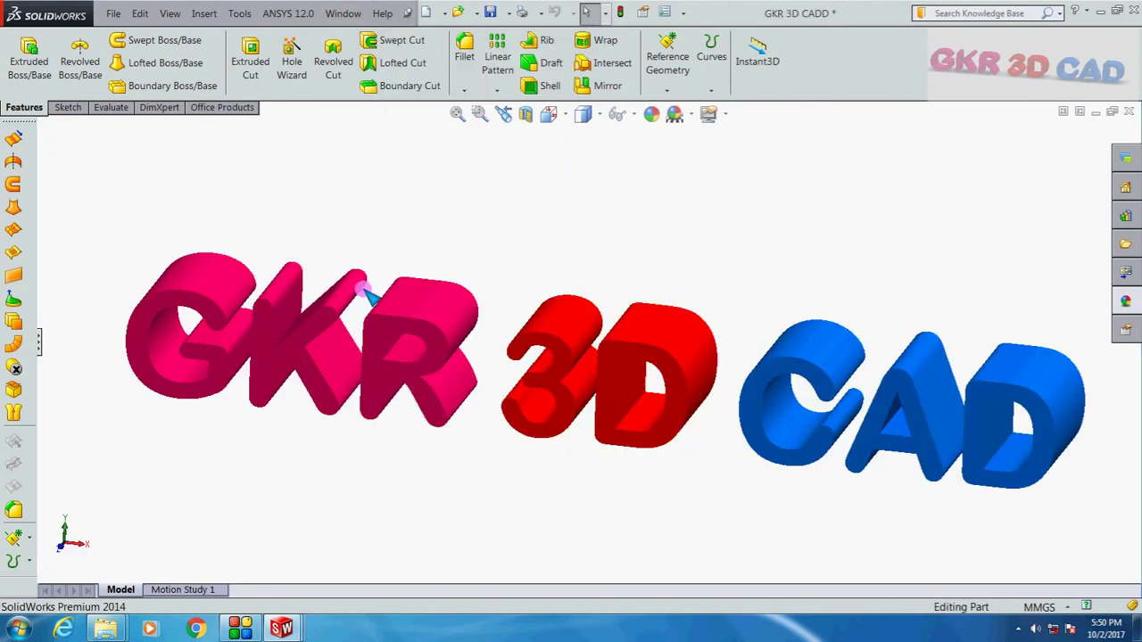
{"action": "left_click", "coordinate": [245, 626]}
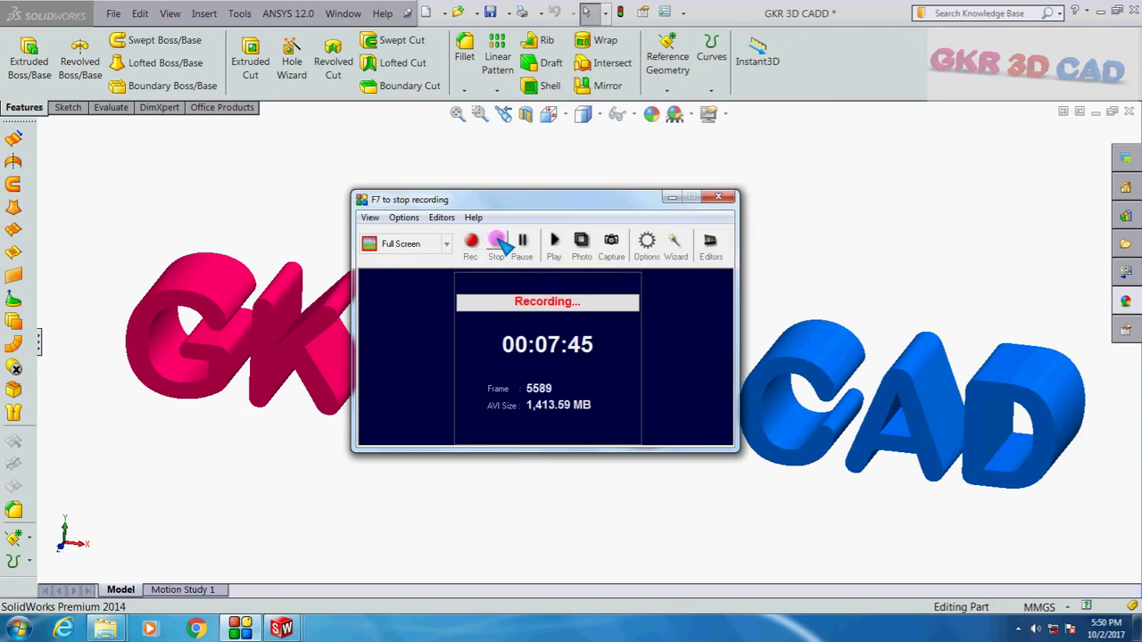
{"action": "left_click", "coordinate": [498, 243]}
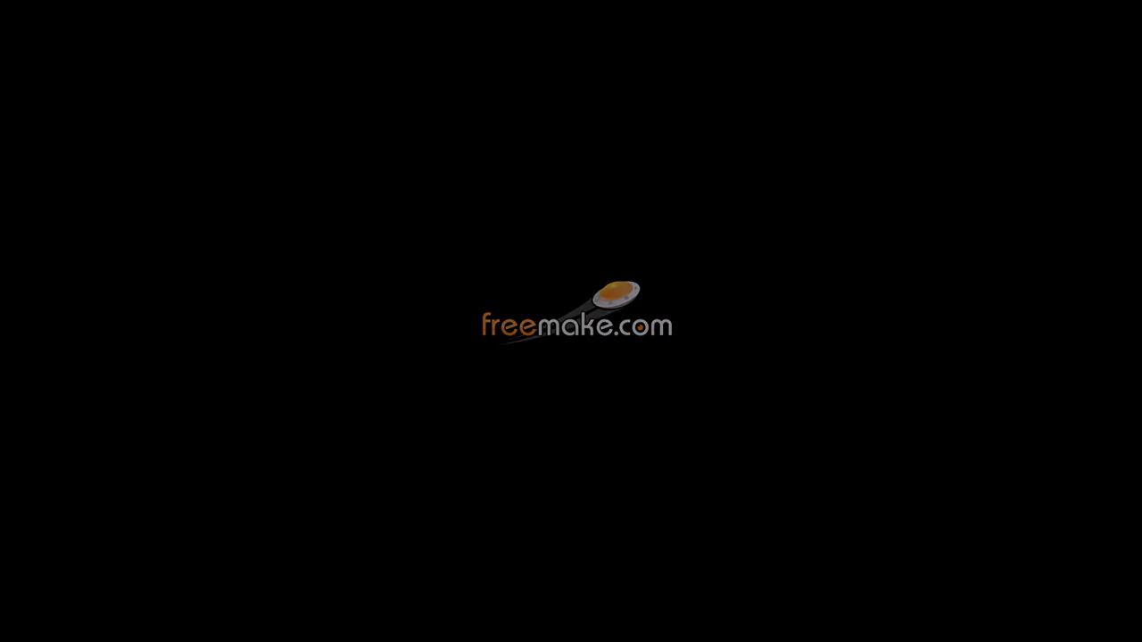